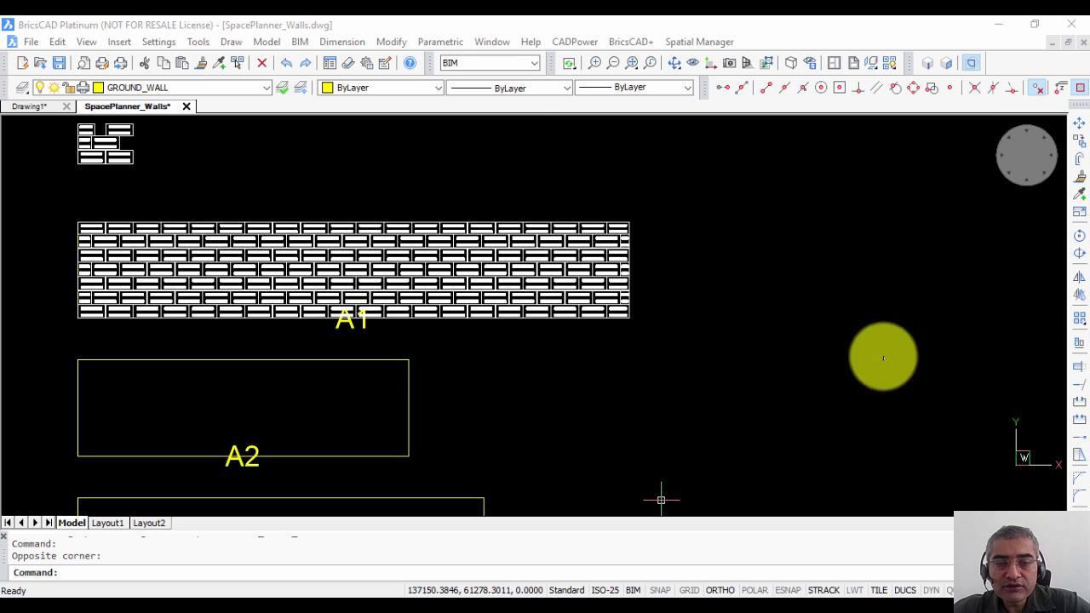
Browse the CADPower add-on tools, then close the list without running anything.
left_click(579, 42)
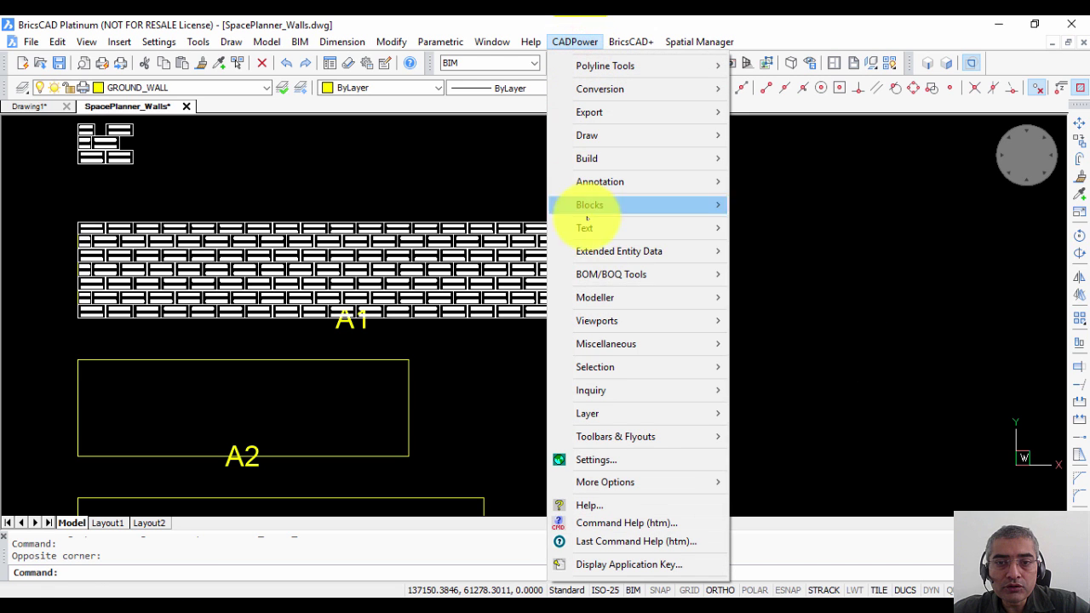
mouse_move(596, 274)
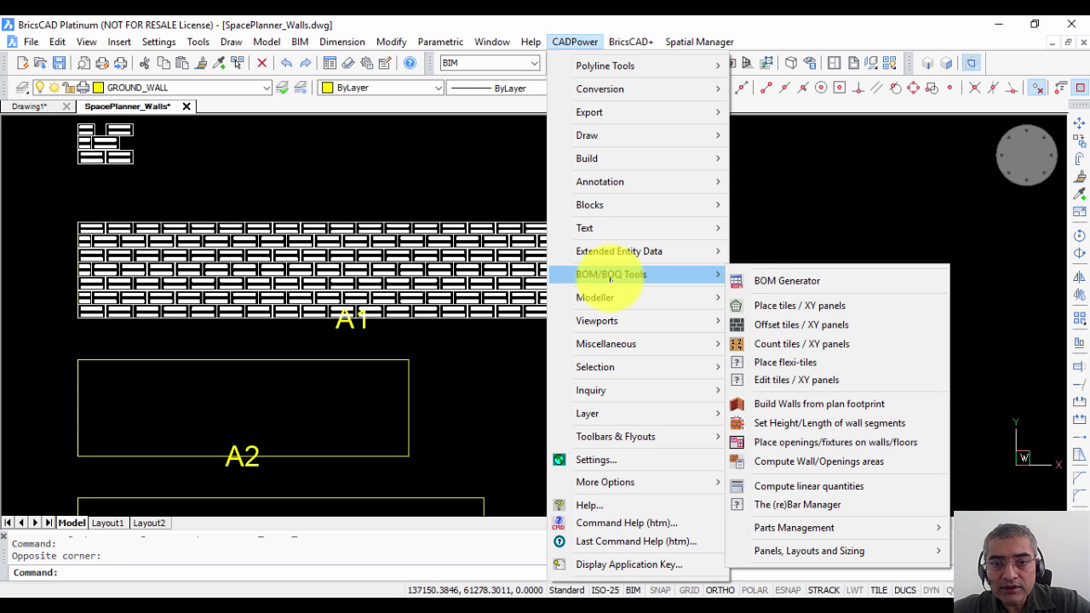
left_click(784, 289)
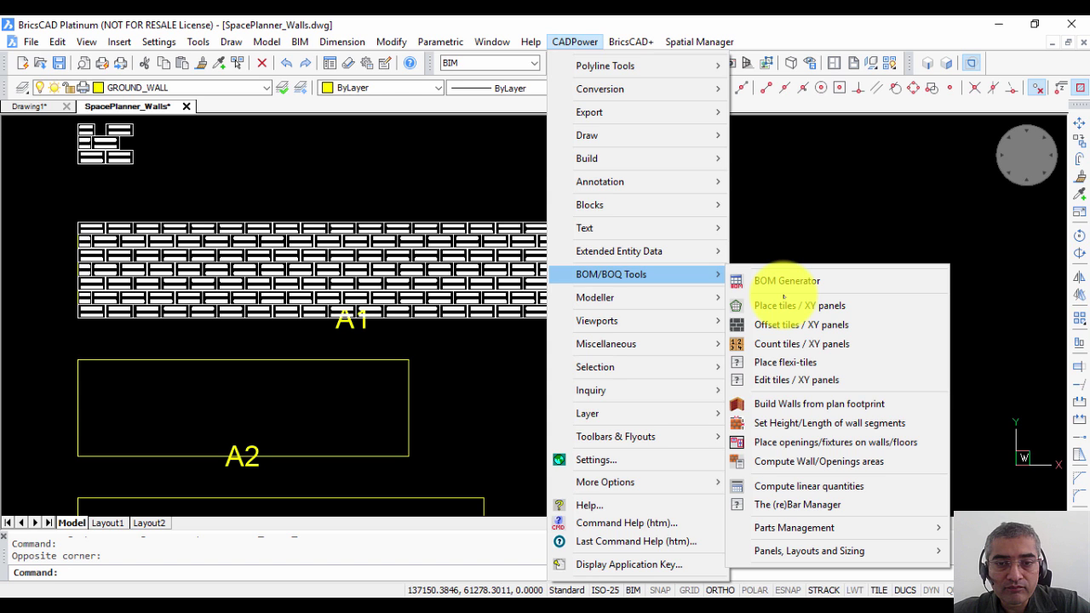
left_click(486, 432)
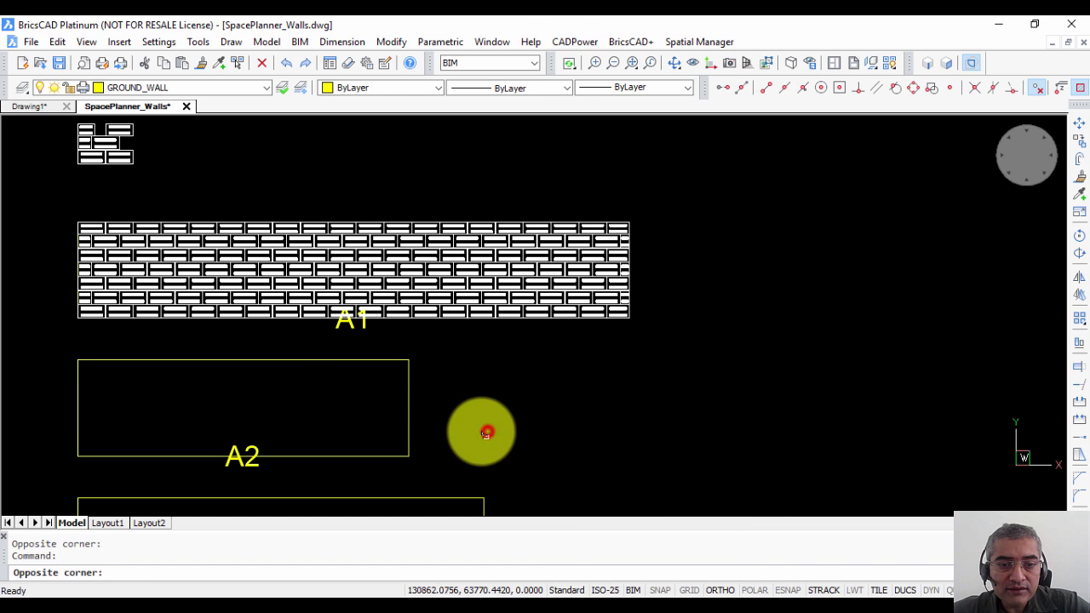
left_click(470, 430)
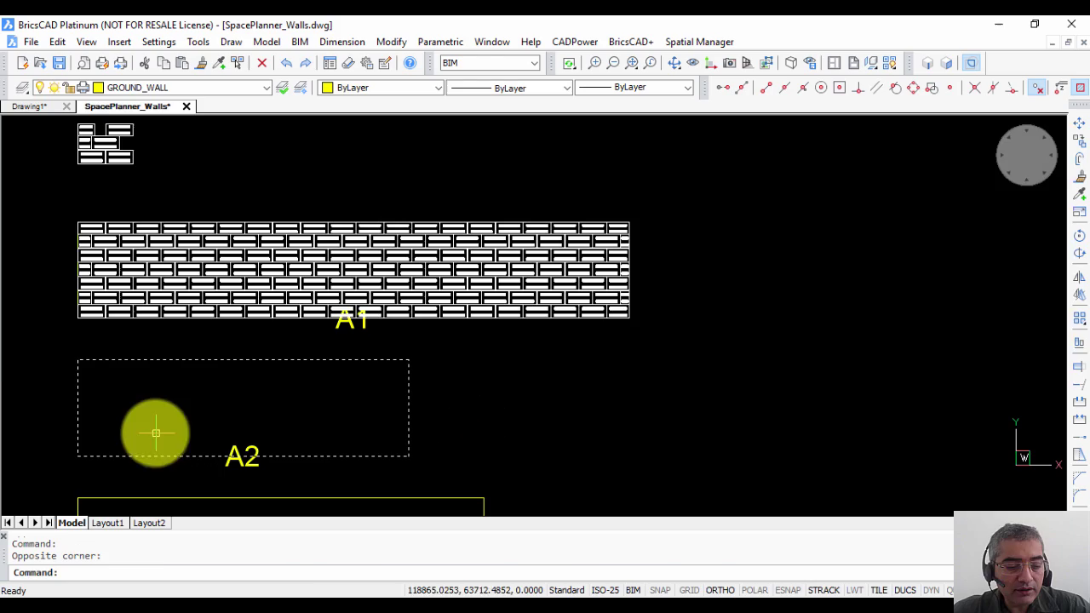
Zoom a window onto the A1 tile wall.
type("z")
key("Return")
left_click(37, 203)
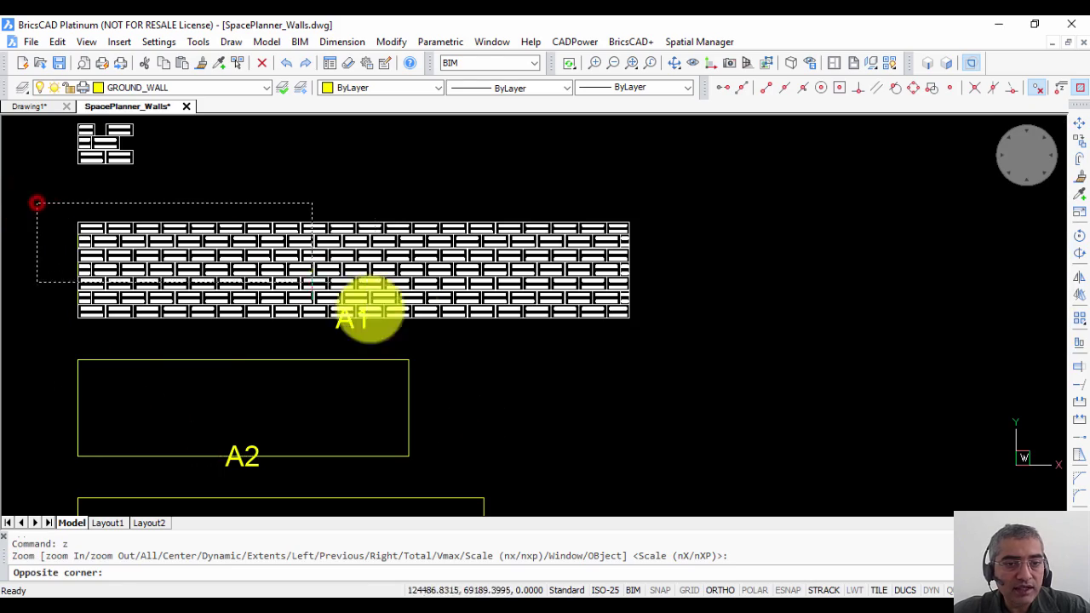
left_click(626, 360)
Pan along the tile rows until the A2 rectangle is in view, cancelling the pending selection.
scroll(530, 292, "up", 4)
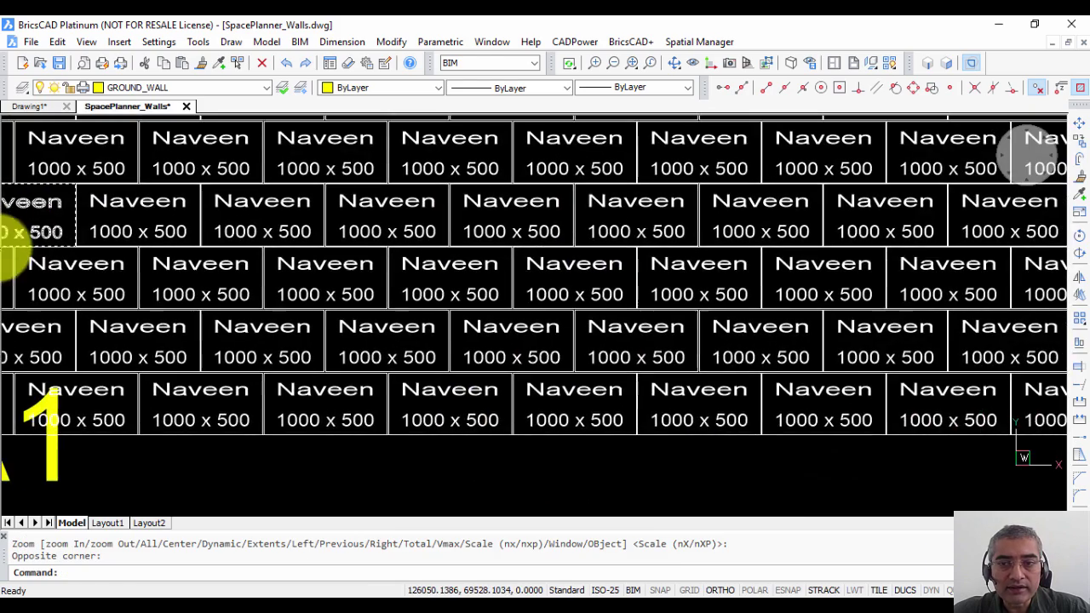
scroll(499, 353, "down", 6)
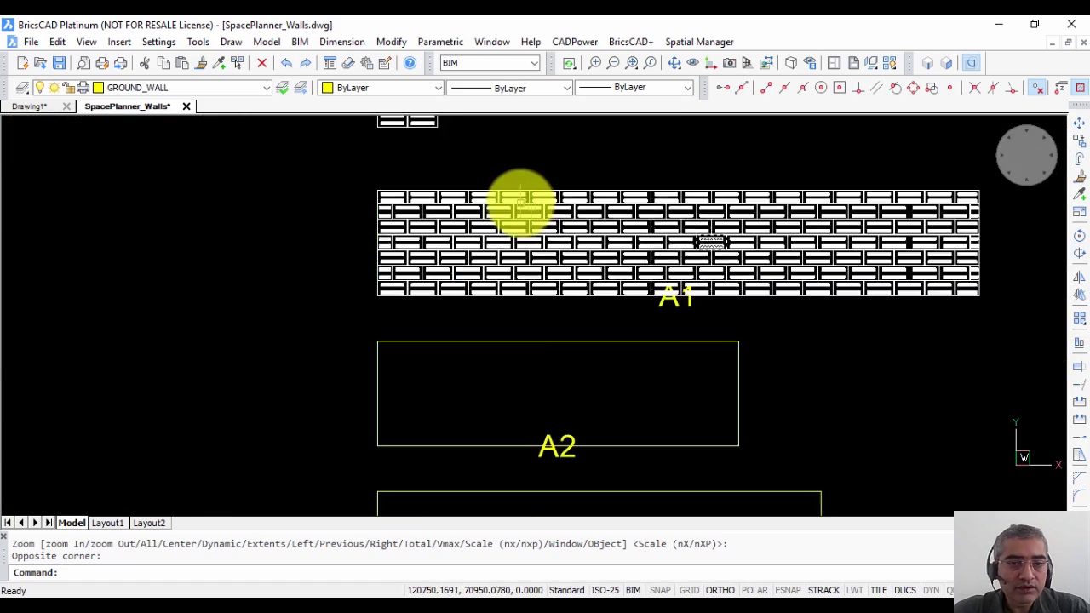
scroll(510, 218, "up", 5)
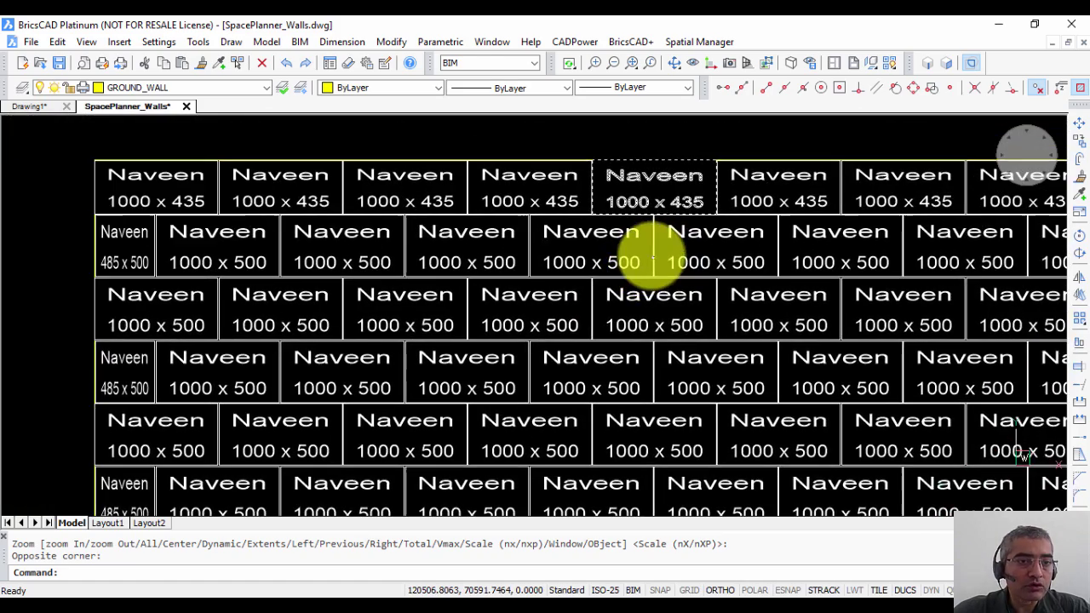
scroll(630, 250, "down", 3)
middle_click_drag(613, 244, 287, 195)
scroll(779, 264, "down", 1)
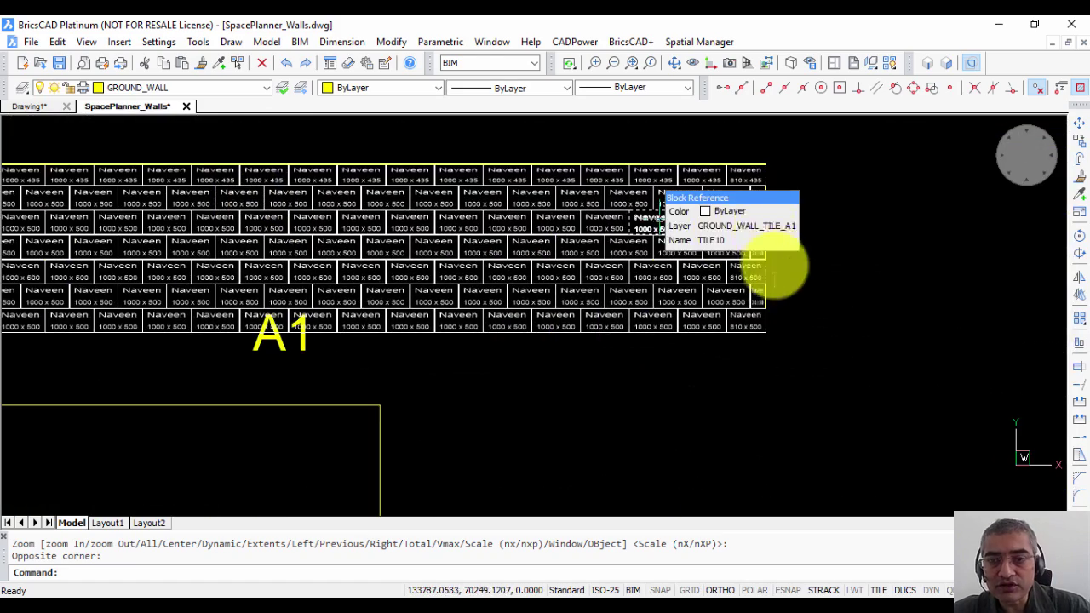
scroll(780, 268, "up", 5)
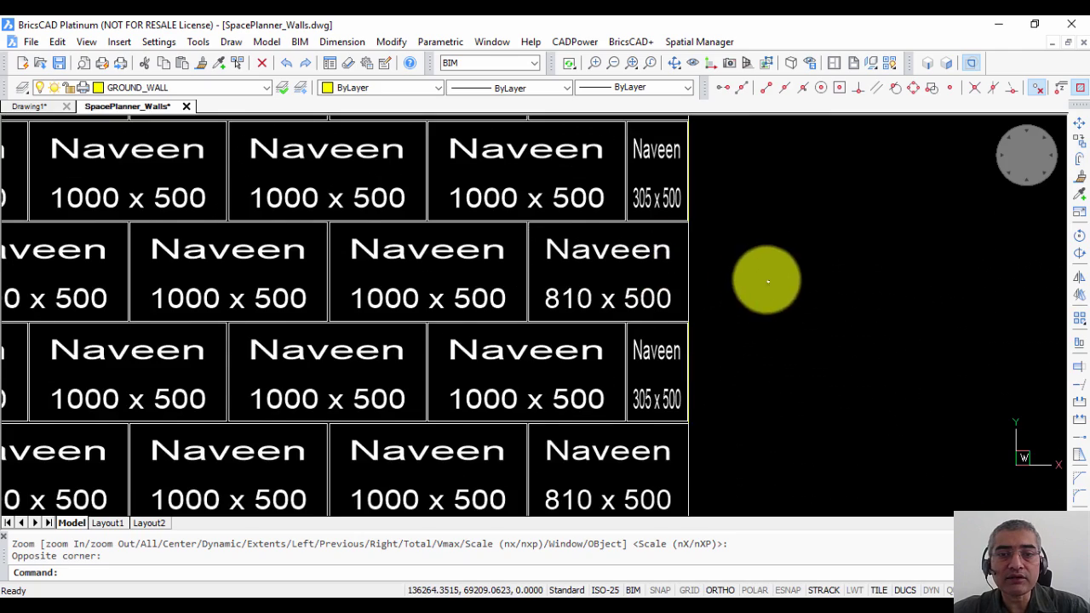
middle_click_drag(767, 281, 881, 346)
scroll(501, 222, "up", 5)
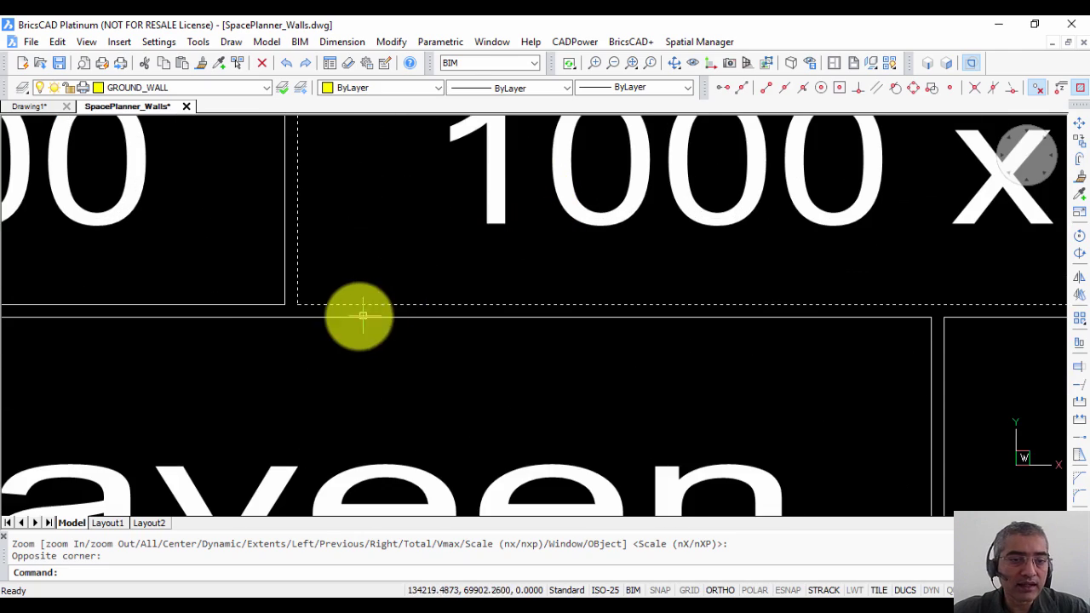
scroll(362, 317, "down", 5)
scroll(613, 323, "up", 2)
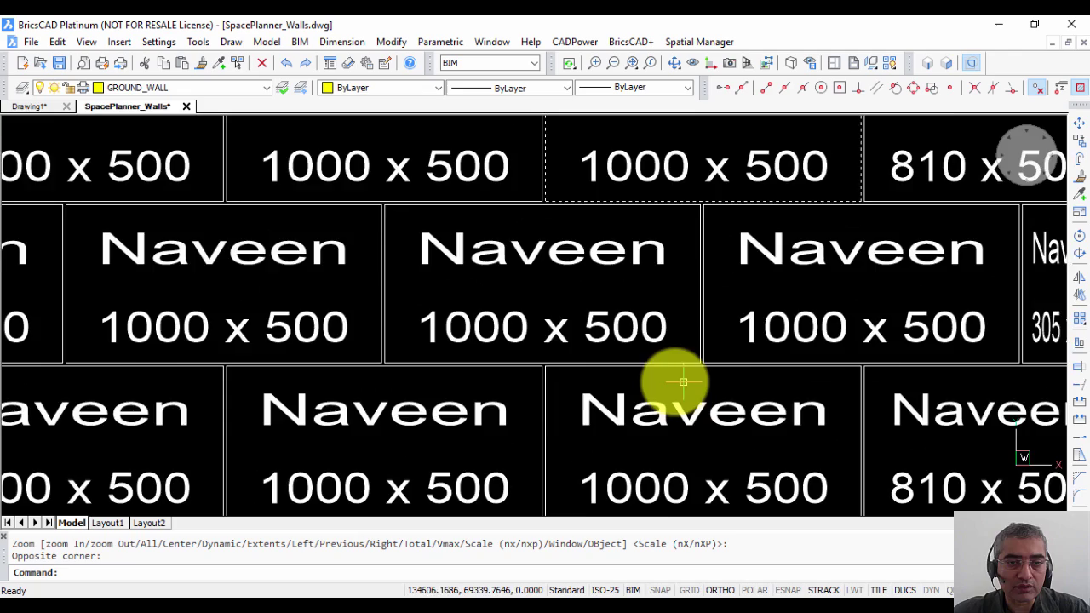
scroll(683, 383, "down", 2)
scroll(621, 312, "down", 3)
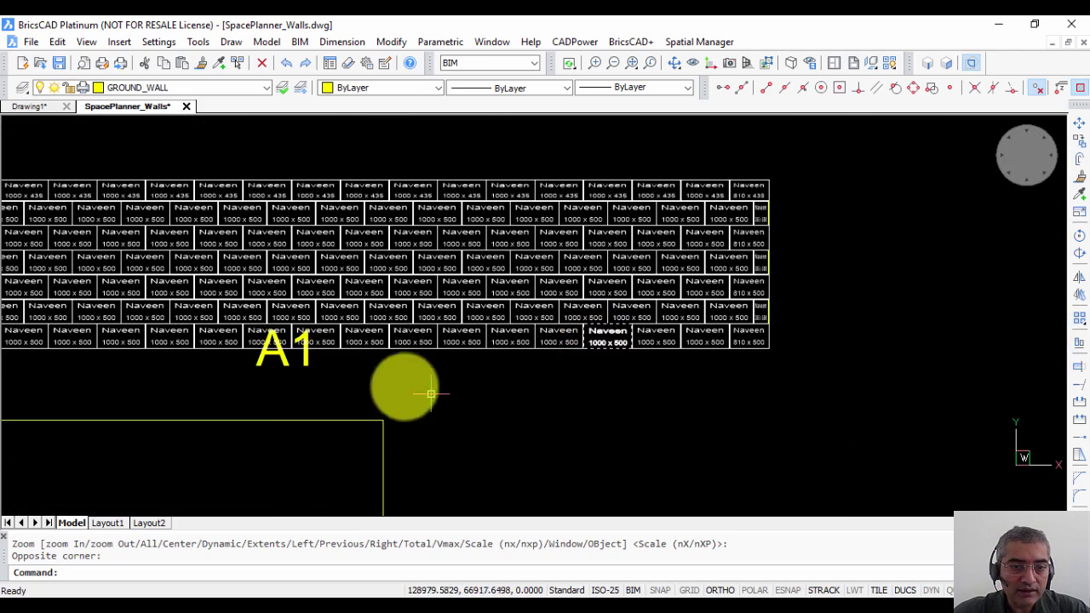
middle_click_drag(430, 393, 669, 243)
mouse_move(353, 267)
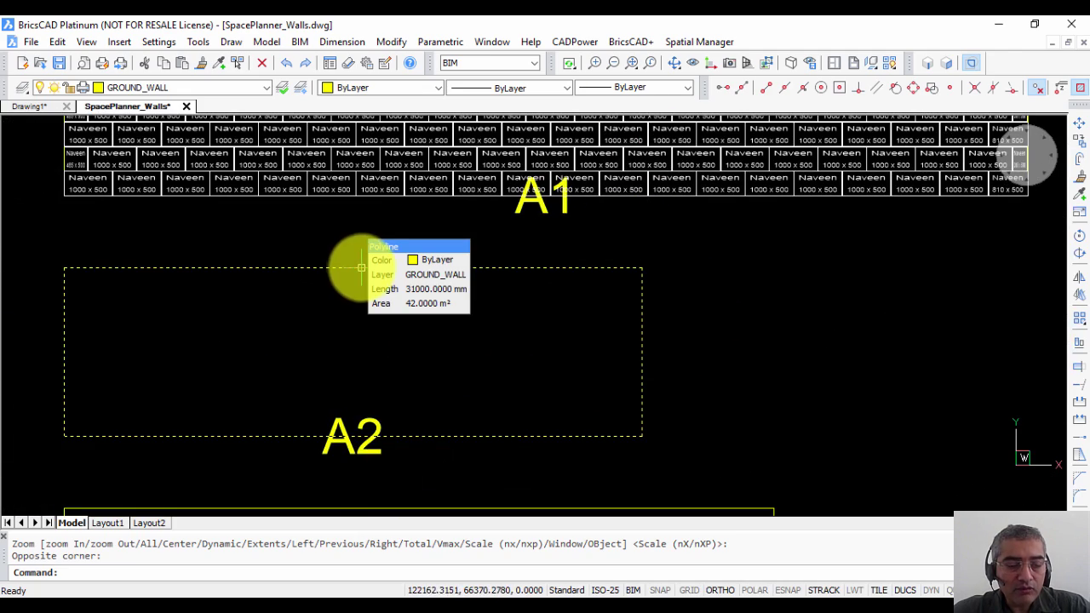
key("Escape")
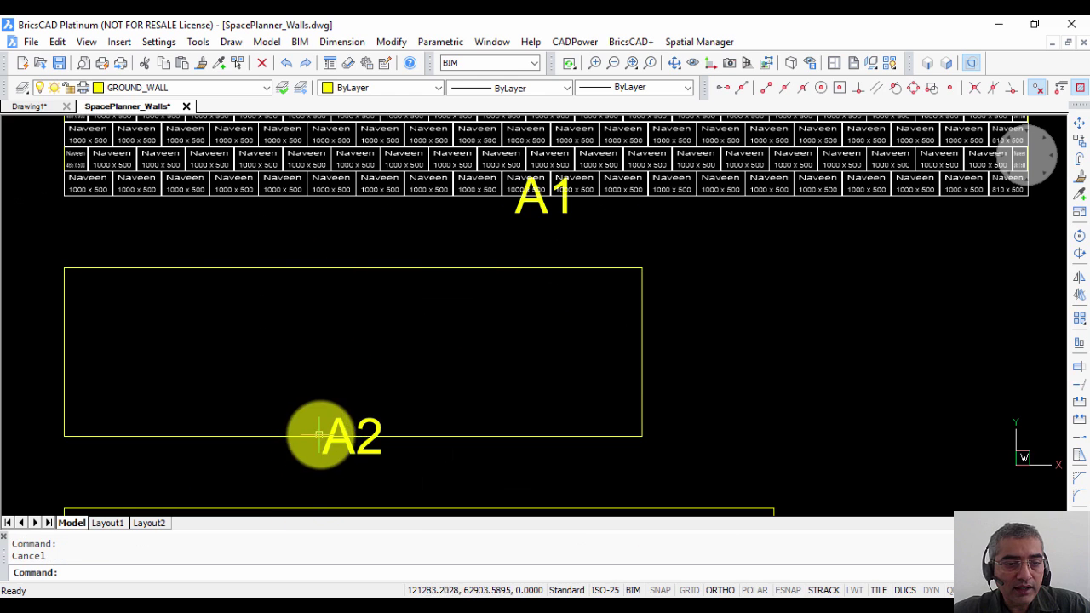
mouse_move(277, 438)
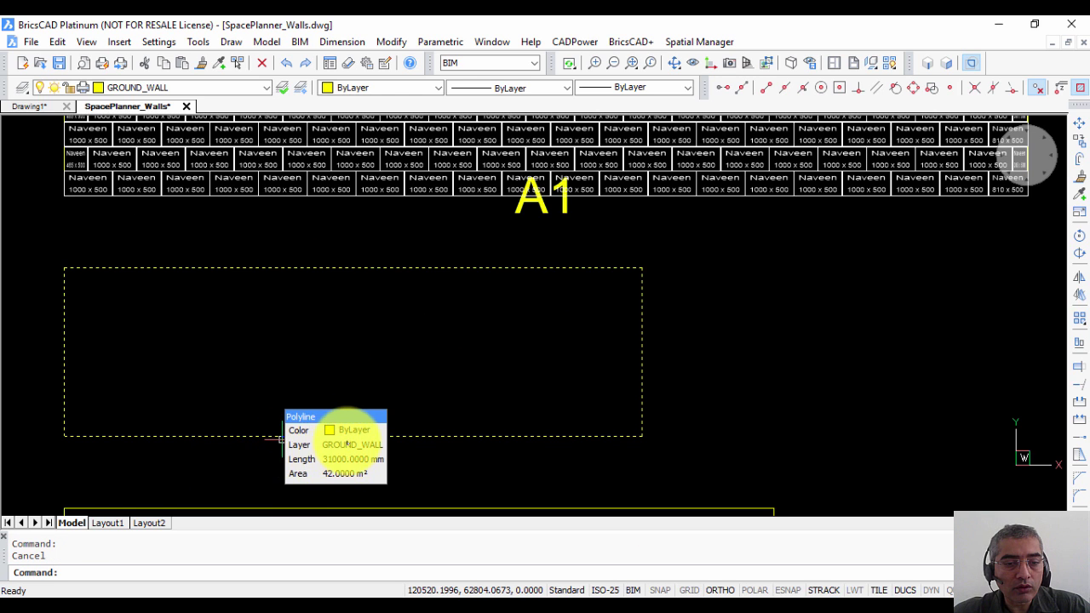
left_click(350, 435)
Run Place flexi-tiles on A2, with origin at its lower-left and alignment to its lower-right corner.
left_click(575, 42)
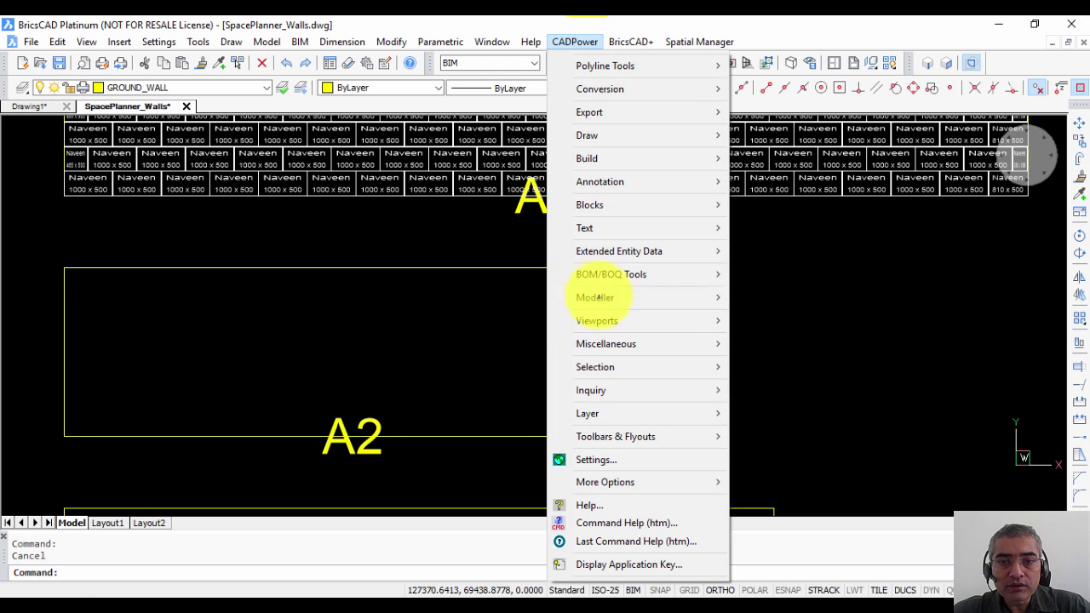
left_click(610, 274)
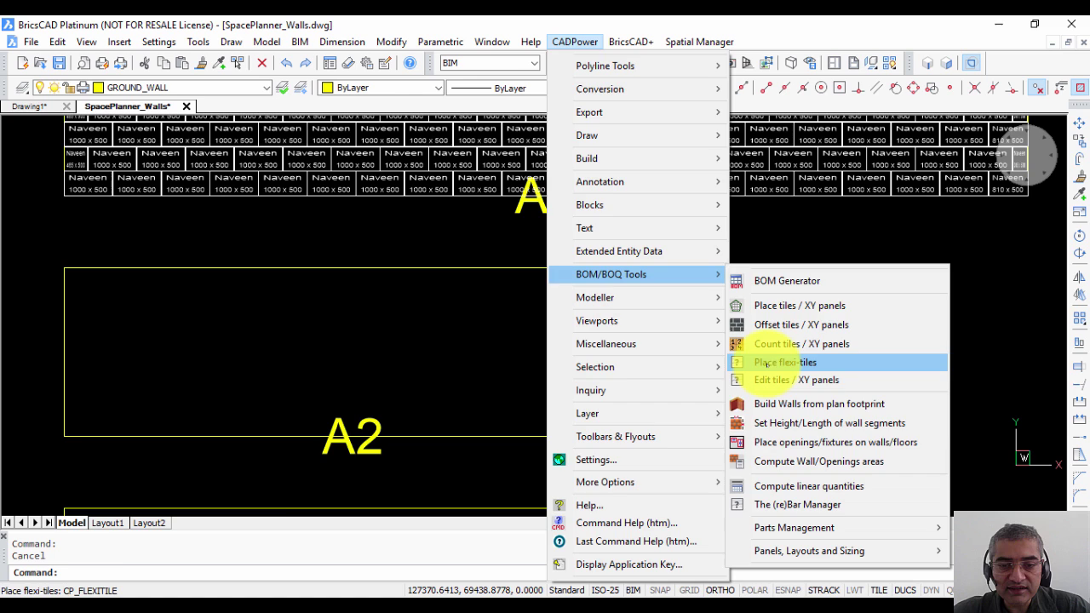
left_click(767, 362)
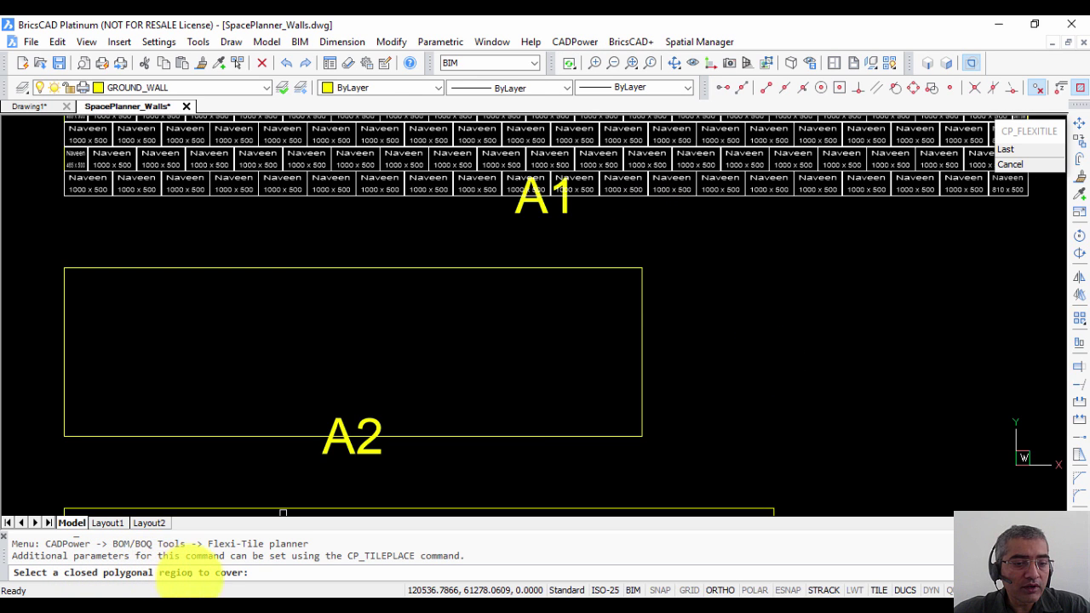
left_click(87, 435)
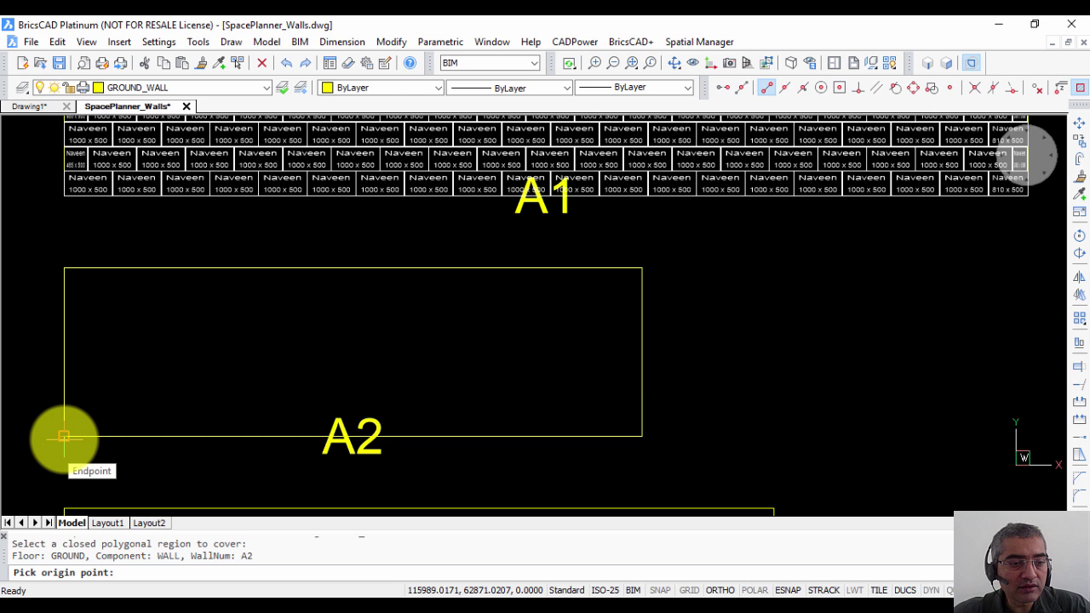
left_click(64, 436)
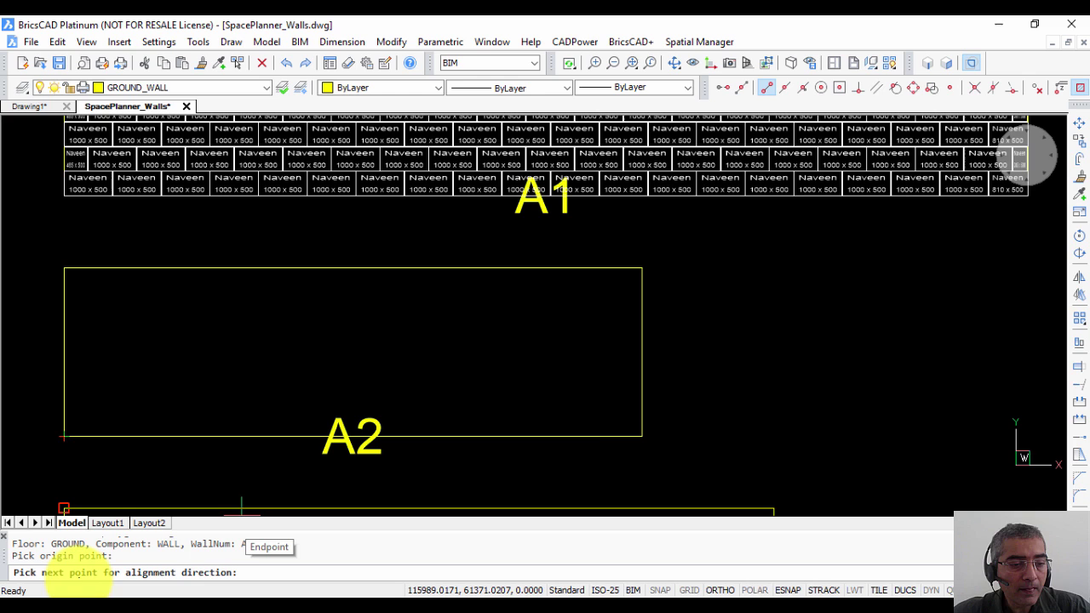
left_click(642, 436)
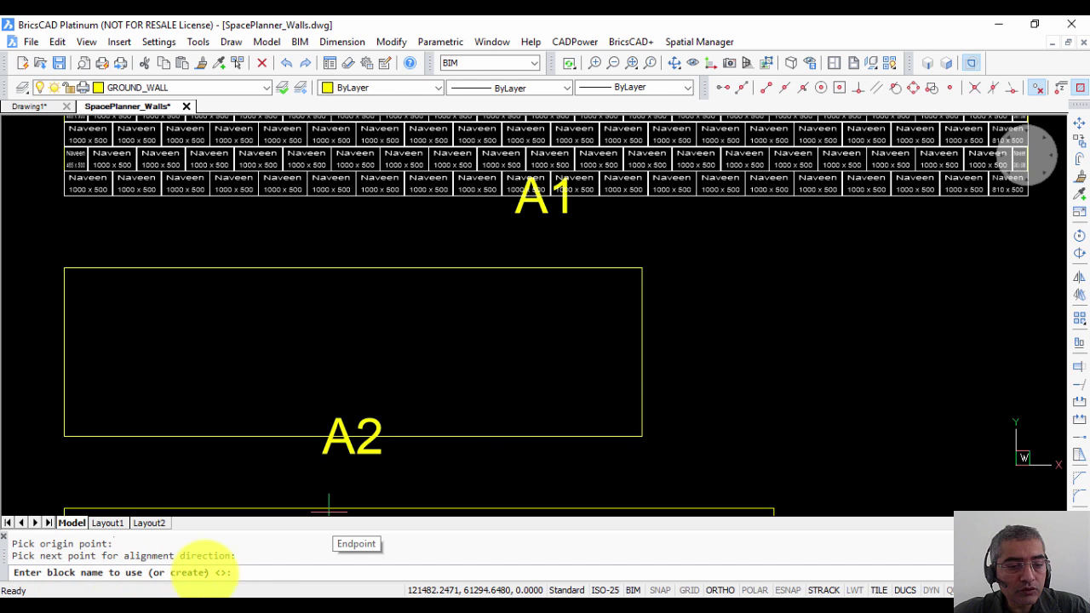
Name the tile block TILE10 and give it the description Kajaria.
left_click(241, 574)
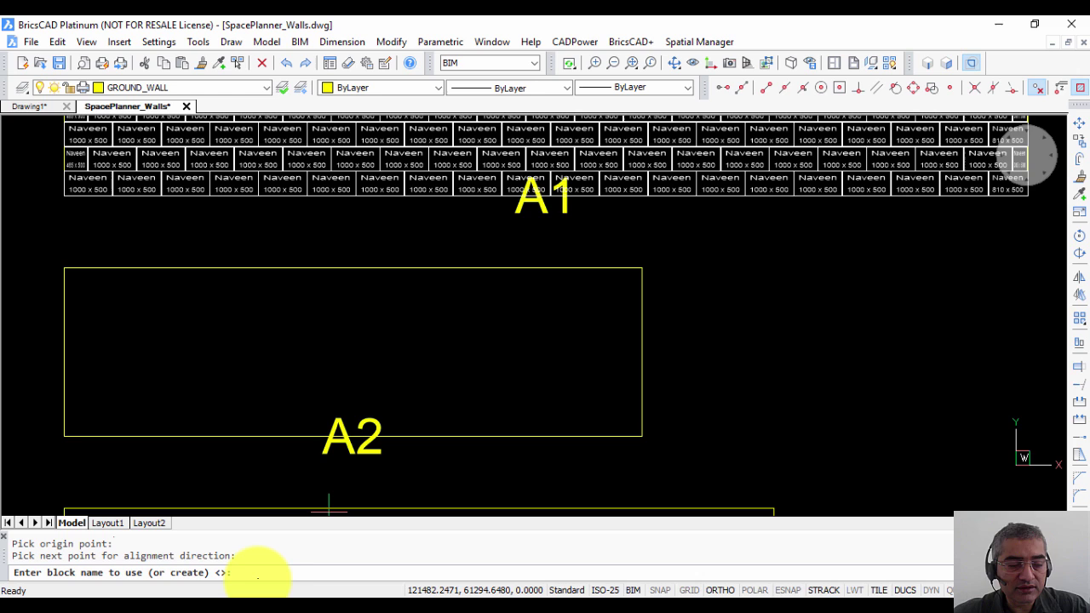
type("TILE")
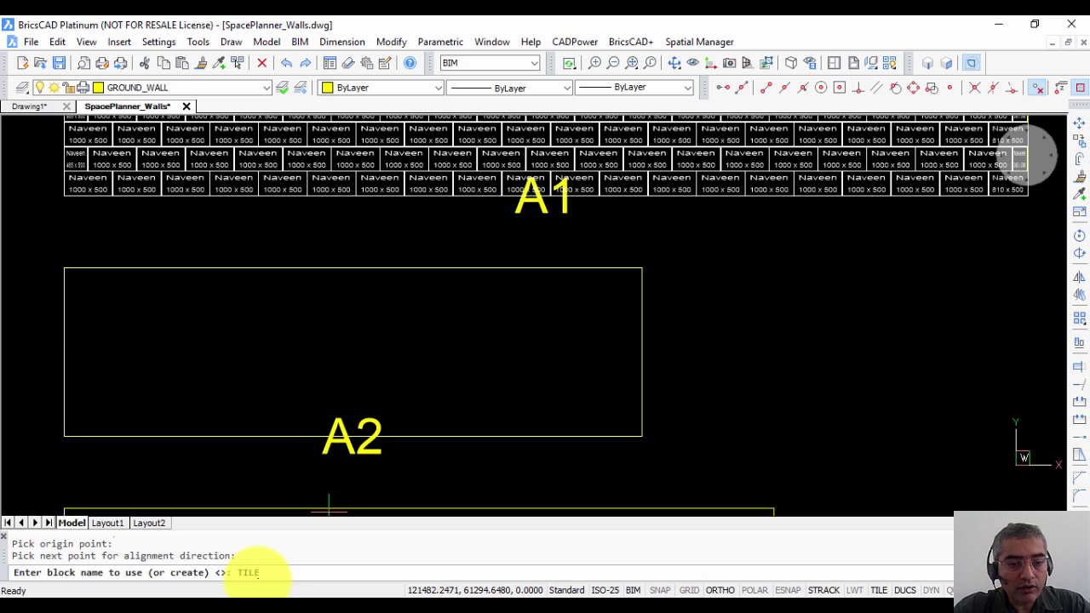
type("10")
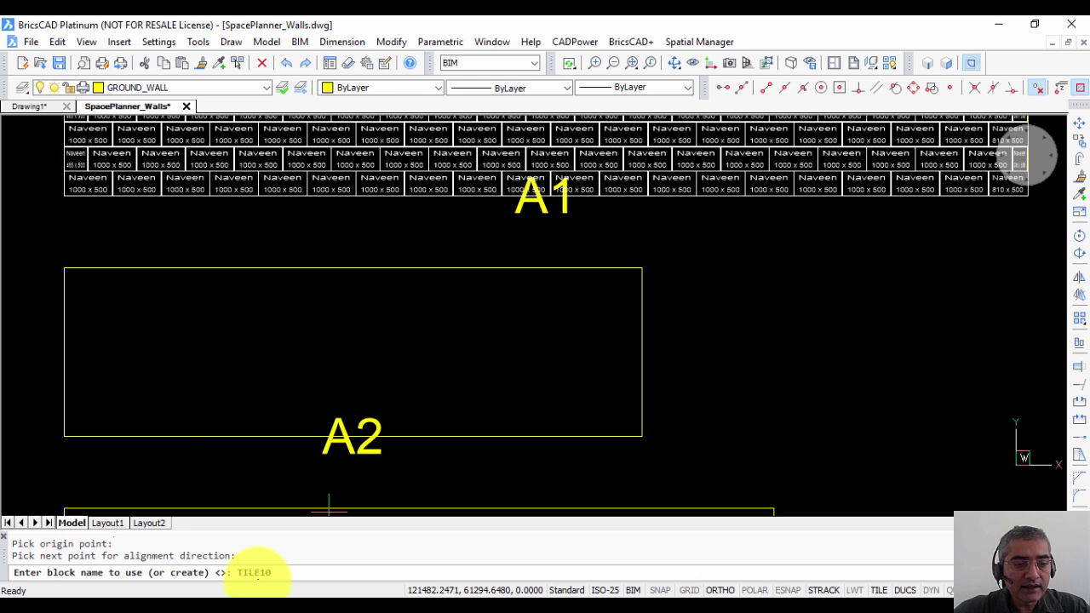
key("Return")
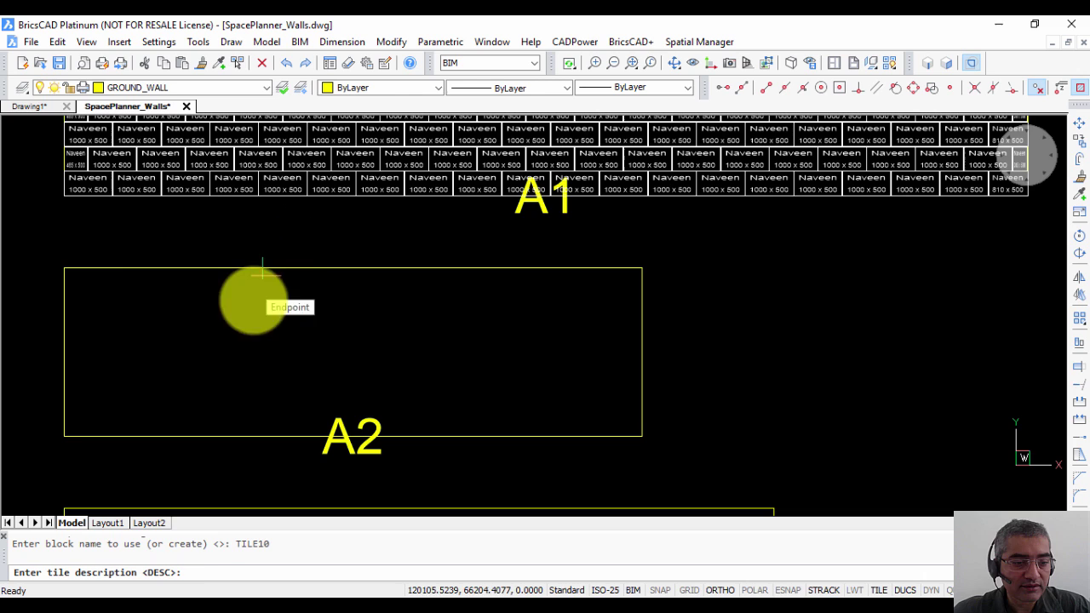
left_click(195, 573)
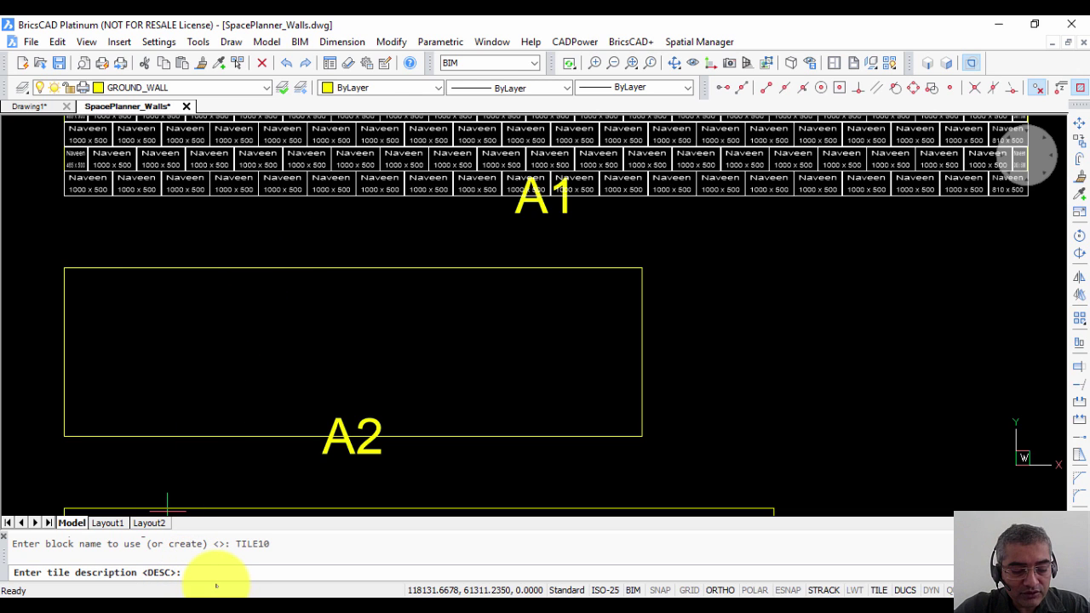
type("Kajaria")
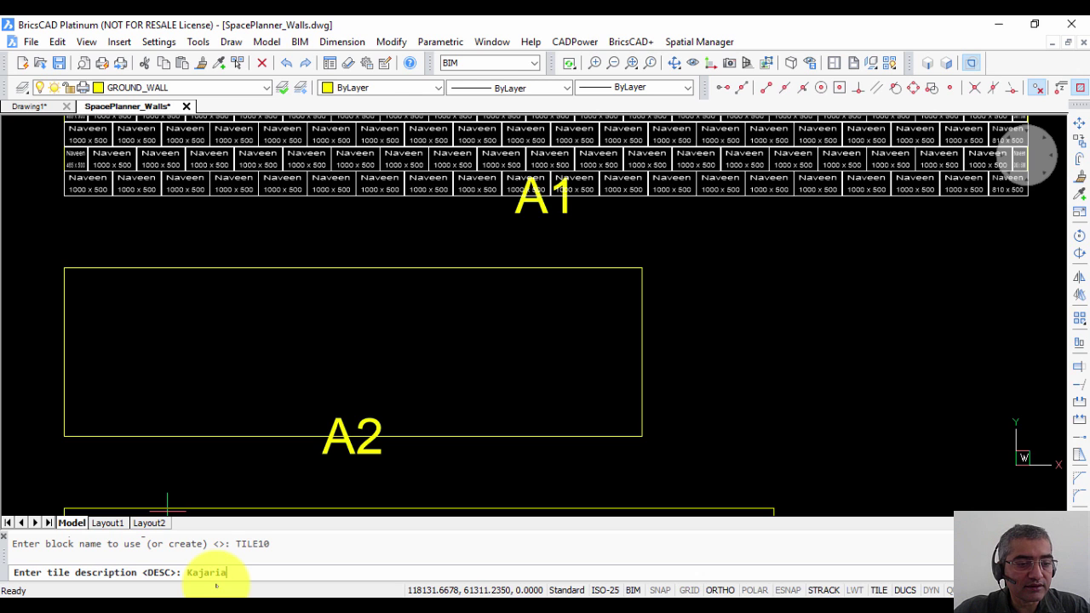
key("Return")
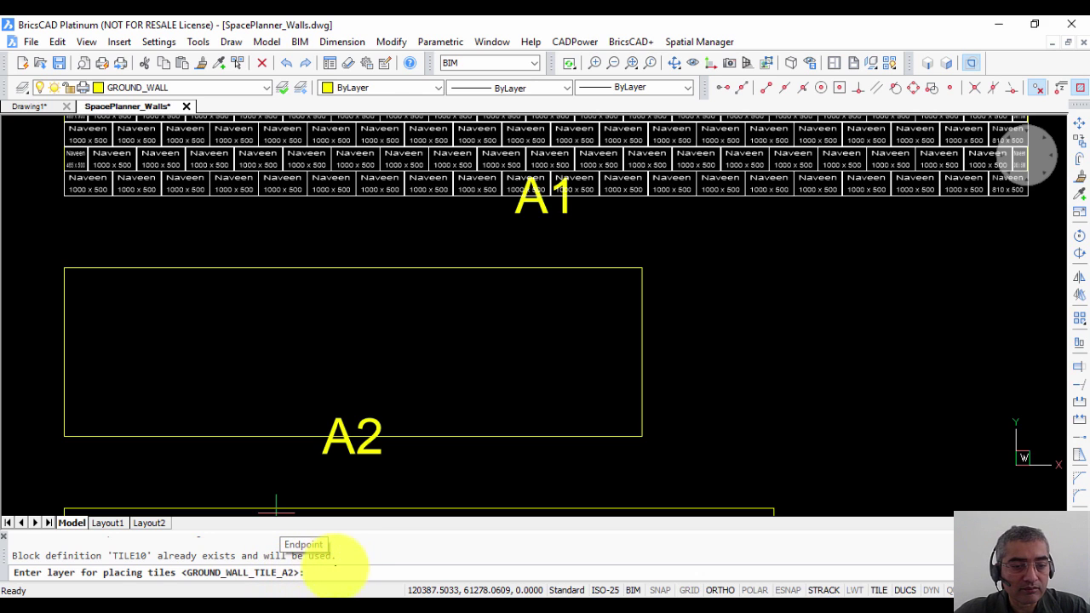
Keep layer GROUND_WALL_TILE_A2, set 1200 x 600 tiles, default roundoff and gaps, and 600 stagger.
key("Return")
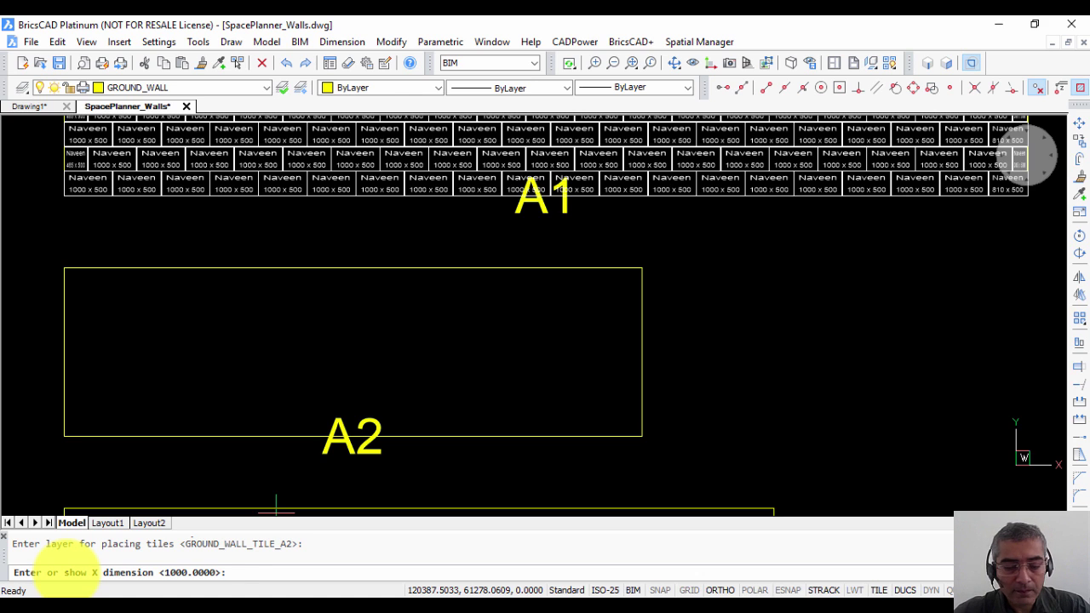
type("1200")
key("Return")
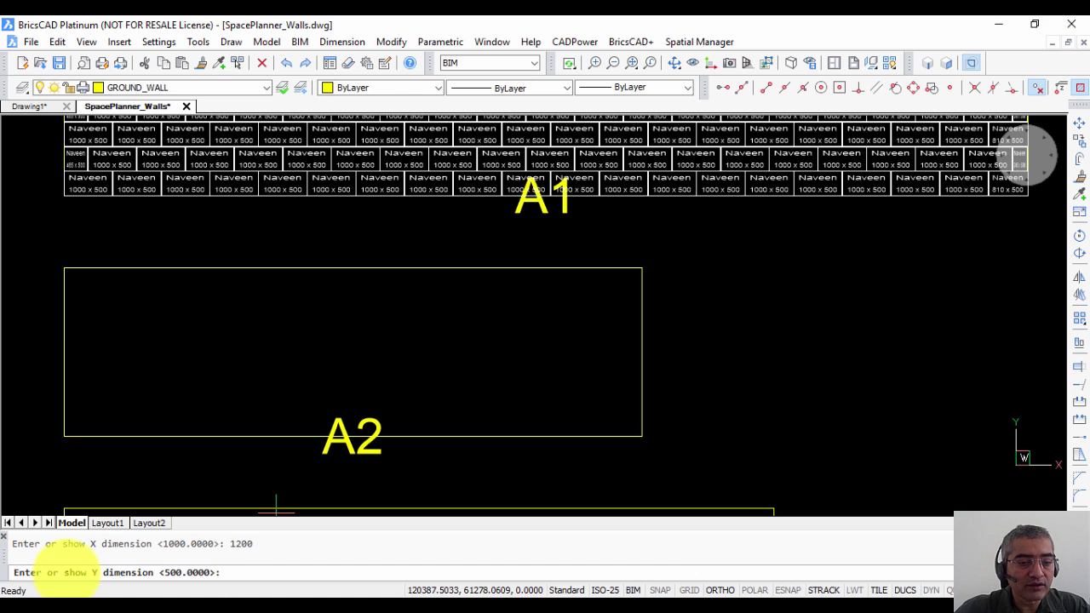
type("600")
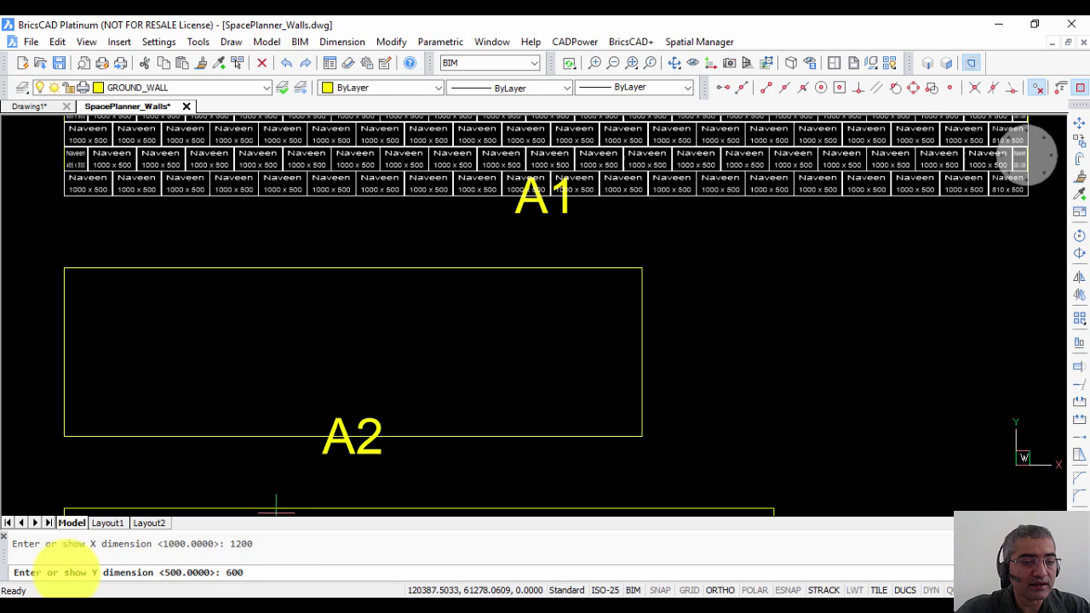
key("Return")
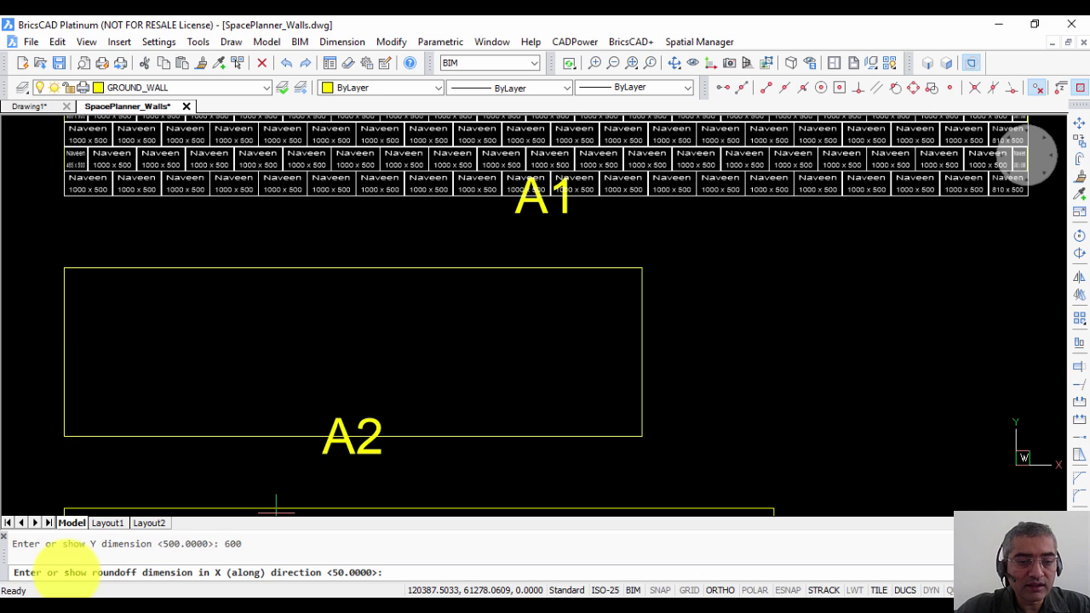
key("Return")
key("Return")
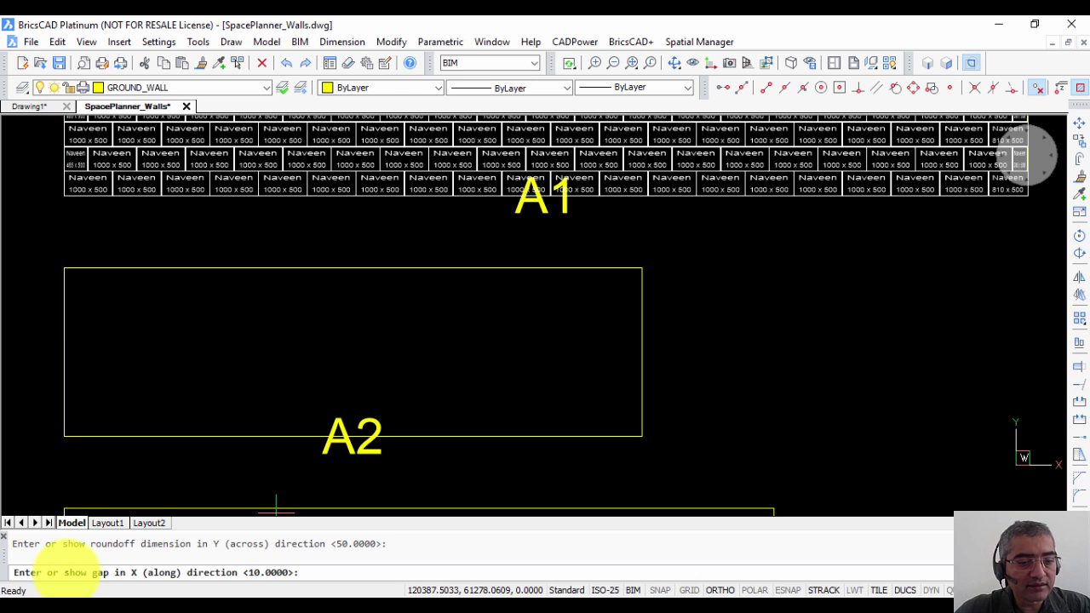
key("Return")
key("Return")
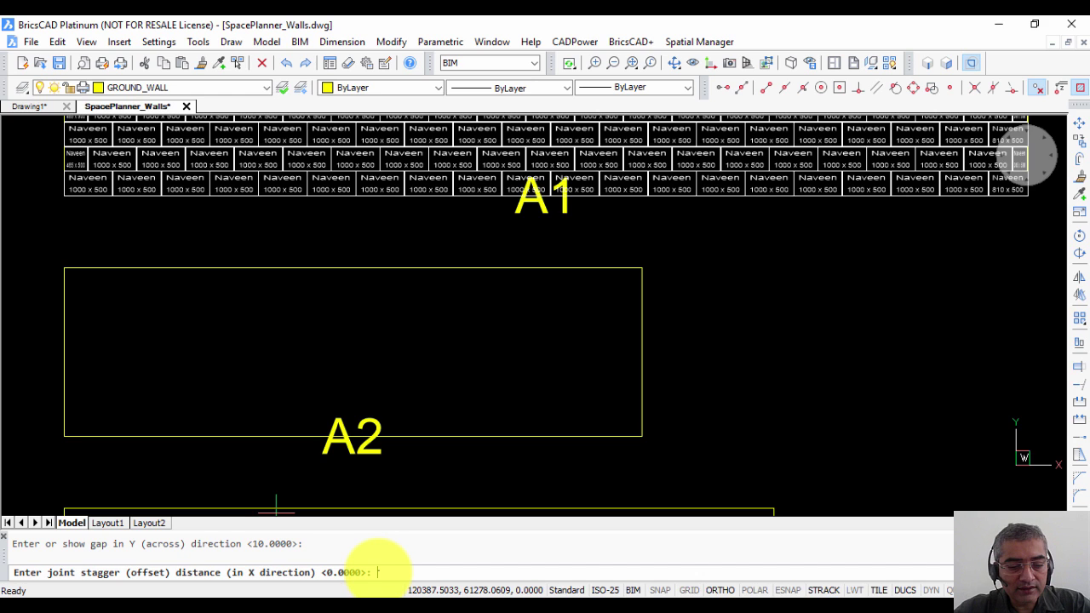
type("600")
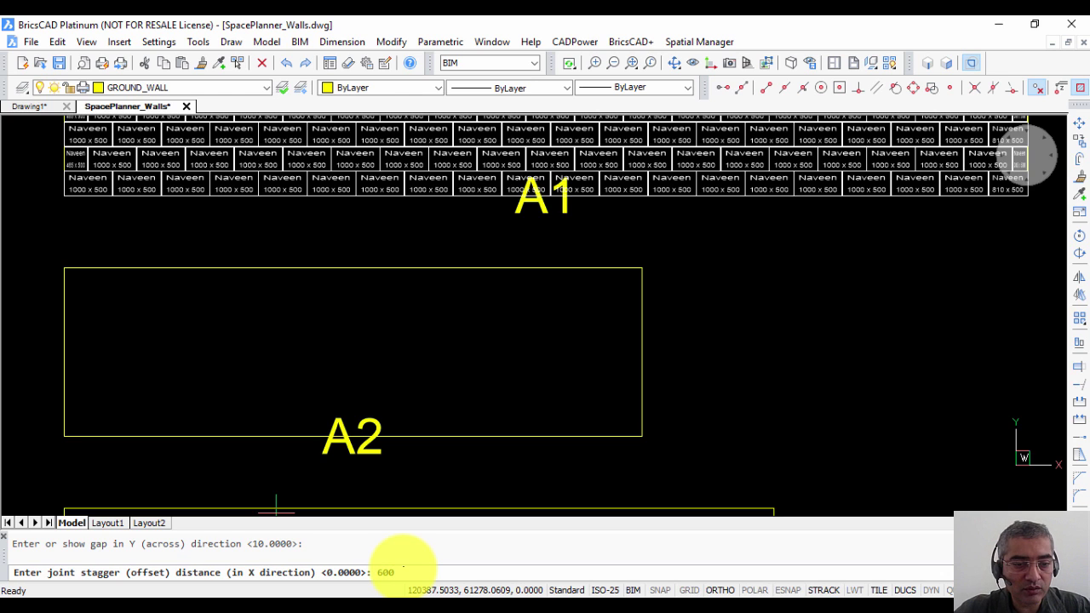
Confirm the 600 stagger, make tiles 3D with 200 depth, and keep ignoring inner closed regions.
key("Return")
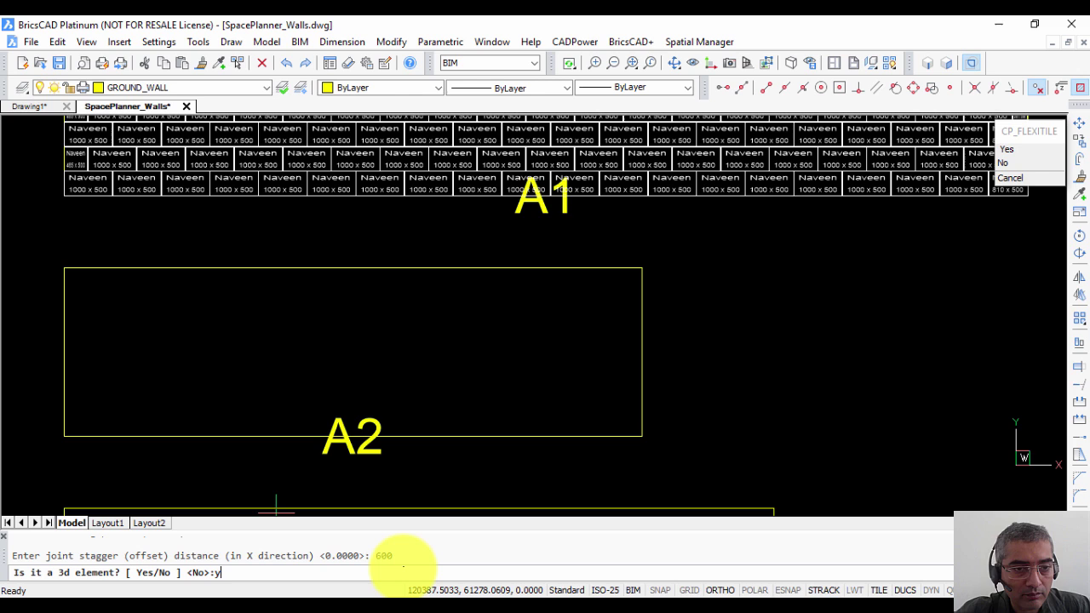
key("Return")
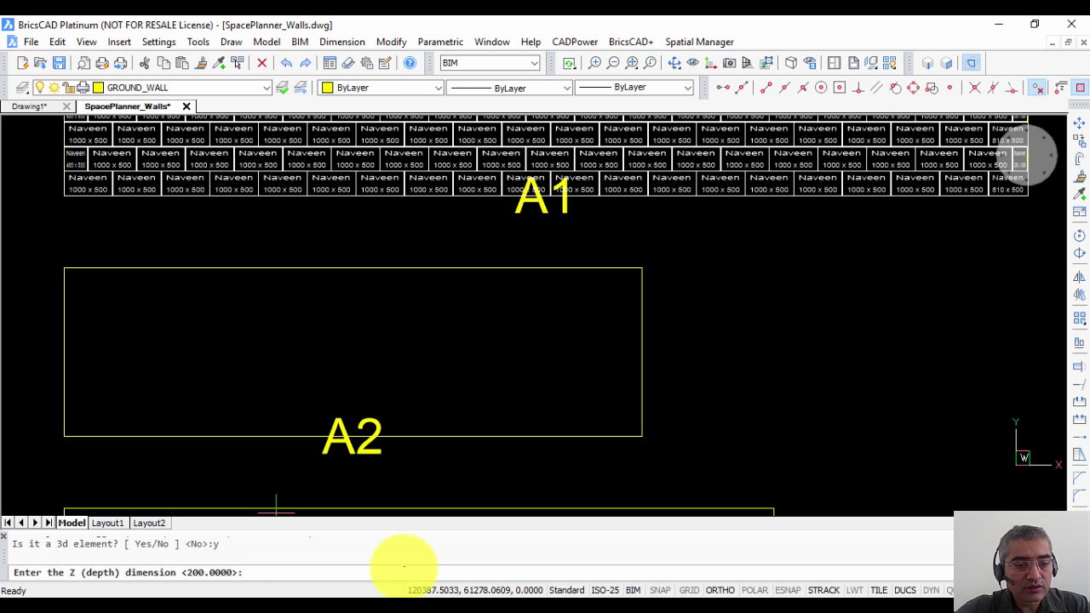
type("200")
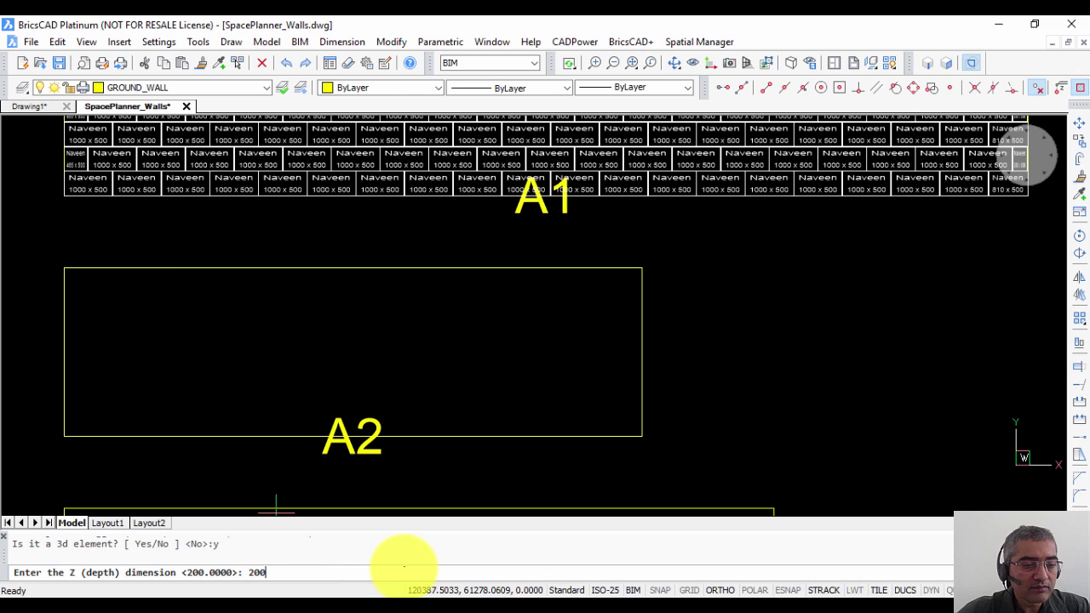
key("Return")
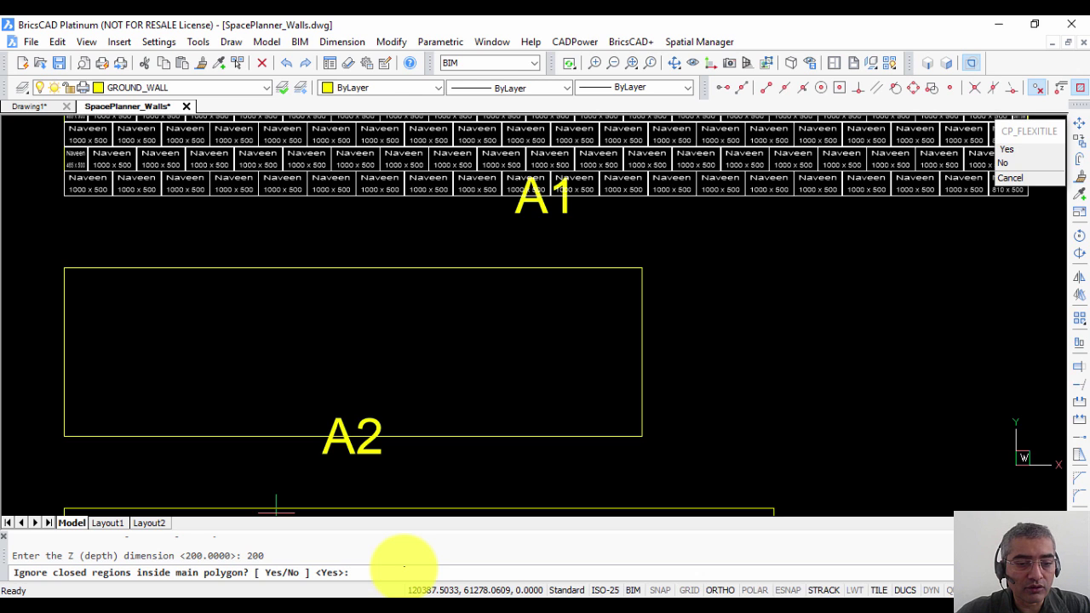
key("Return")
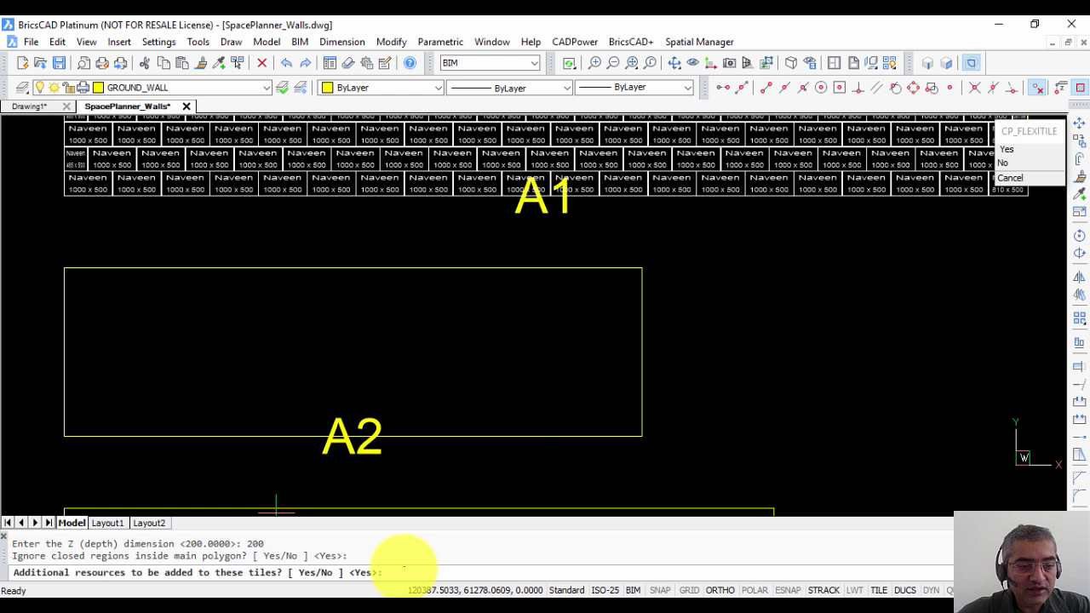
Accept additional resources to generate the A2 tiles, then look over the staggered rows.
key("Return")
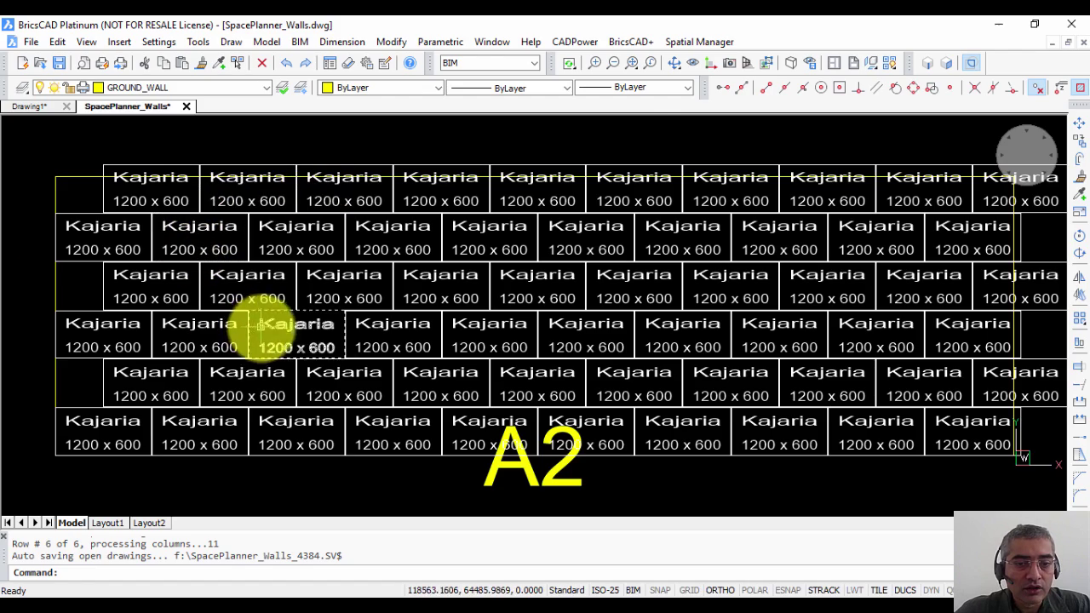
scroll(208, 400, "down", 3)
scroll(196, 430, "up", 2)
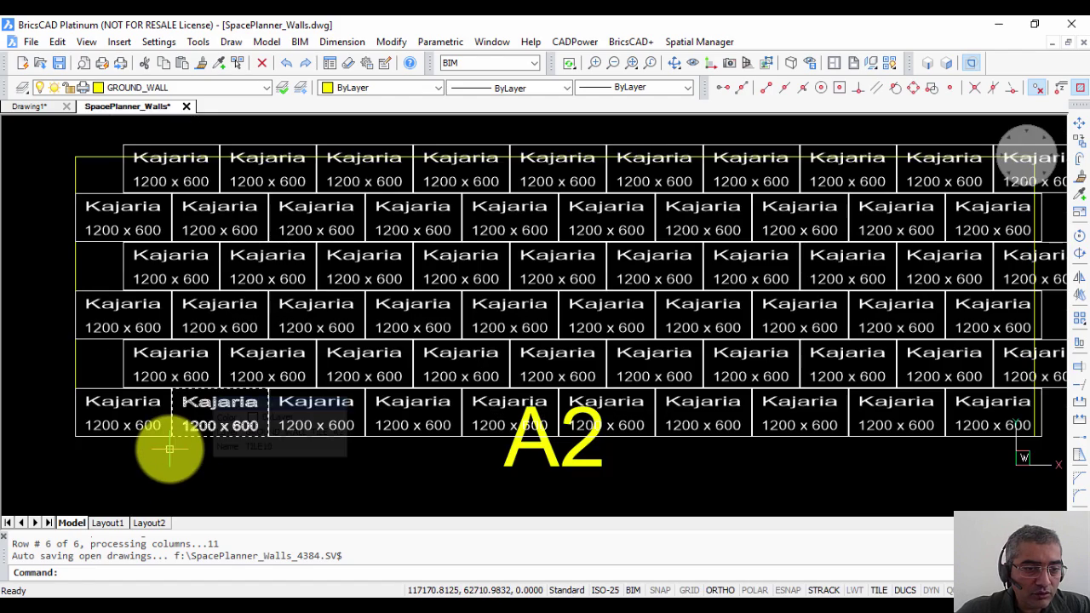
mouse_move(163, 445)
middle_mouse_down()
mouse_move(195, 324)
mouse_move(195, 372)
middle_mouse_up()
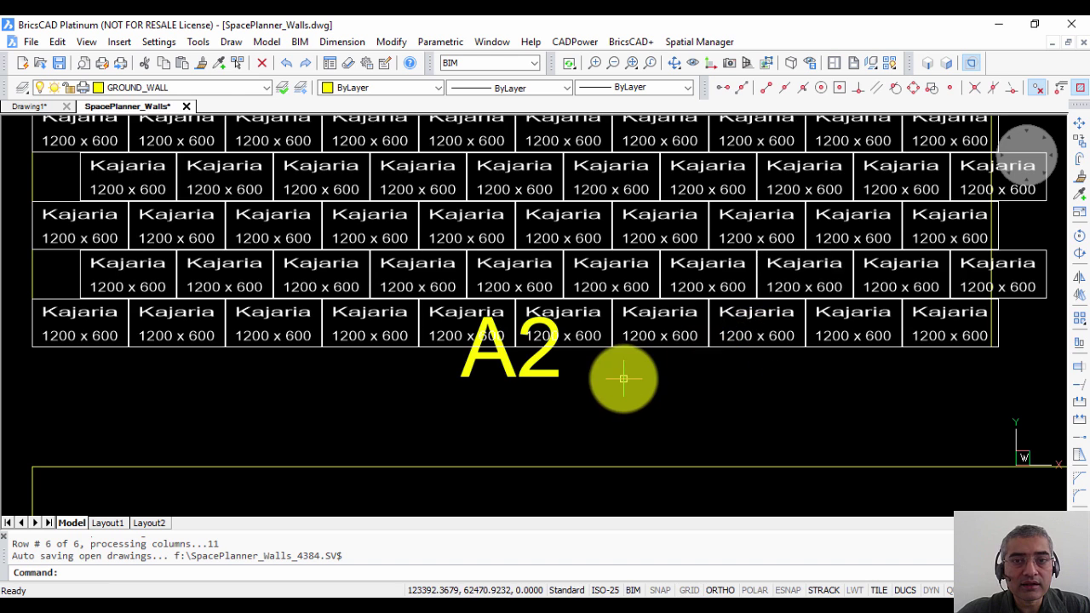
scroll(613, 370, "down", 5)
scroll(596, 362, "up", 5)
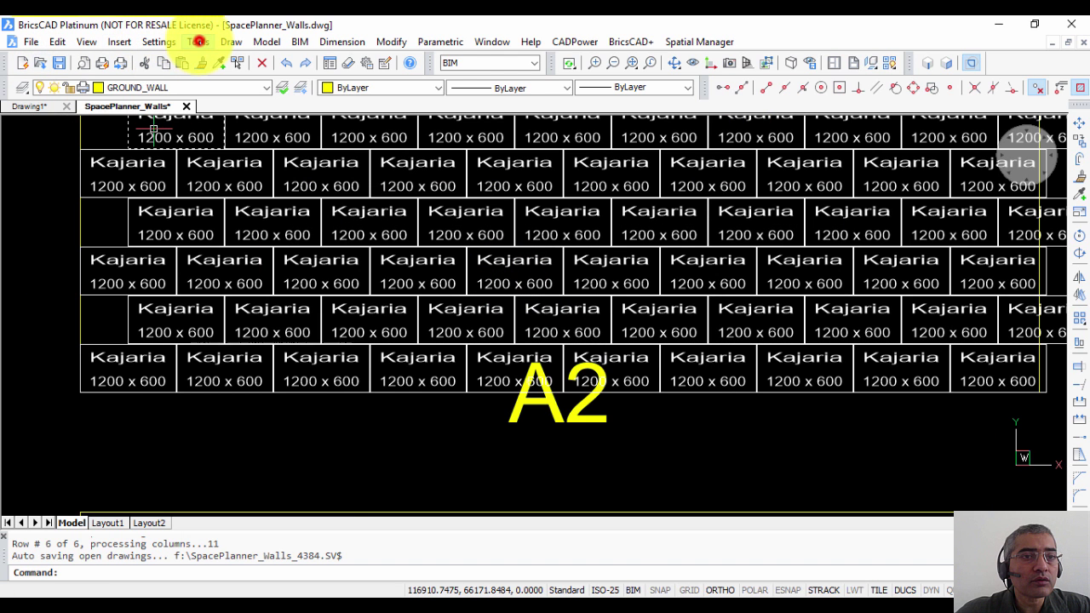
left_click(198, 41)
mouse_move(234, 229)
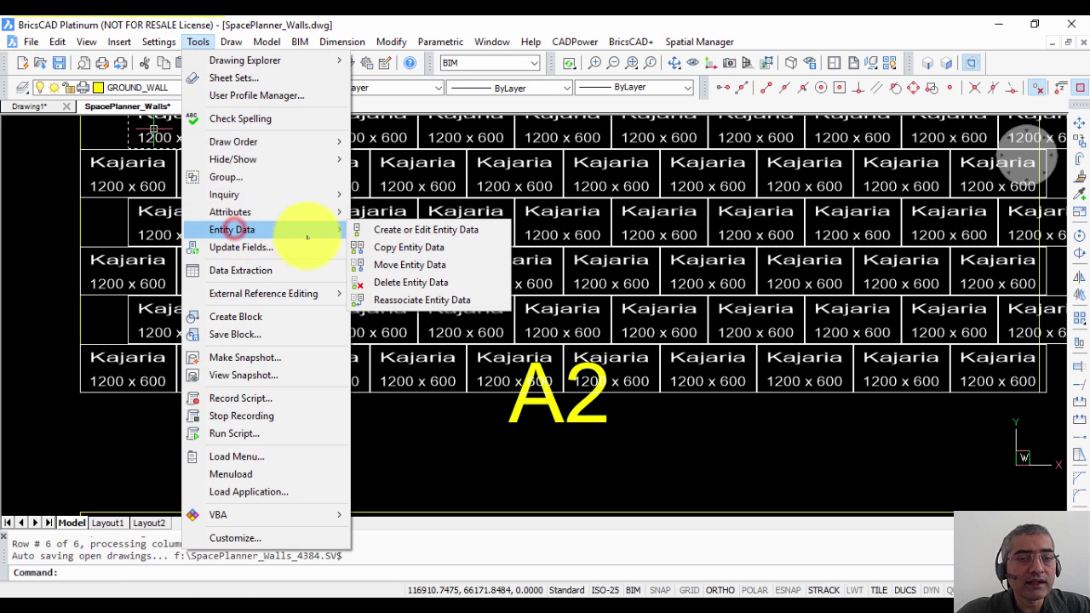
left_click(400, 230)
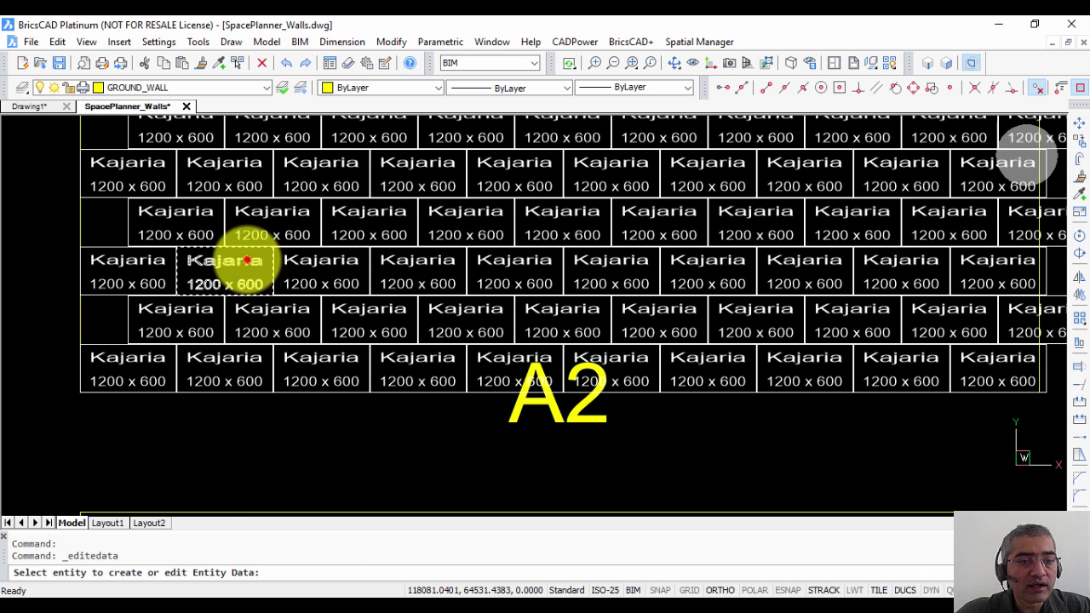
left_click(247, 266)
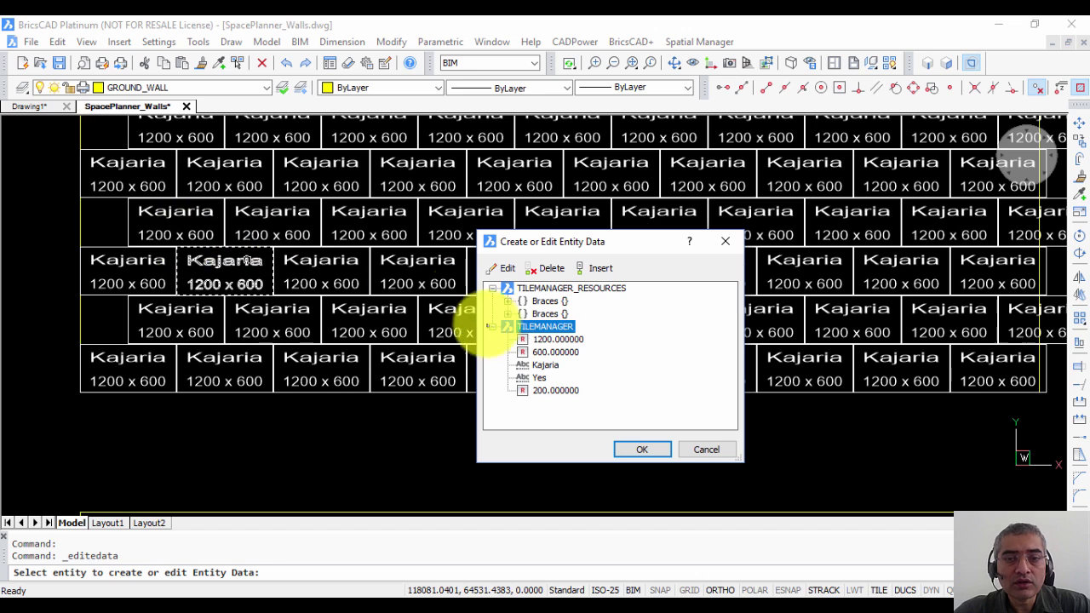
left_click(507, 302)
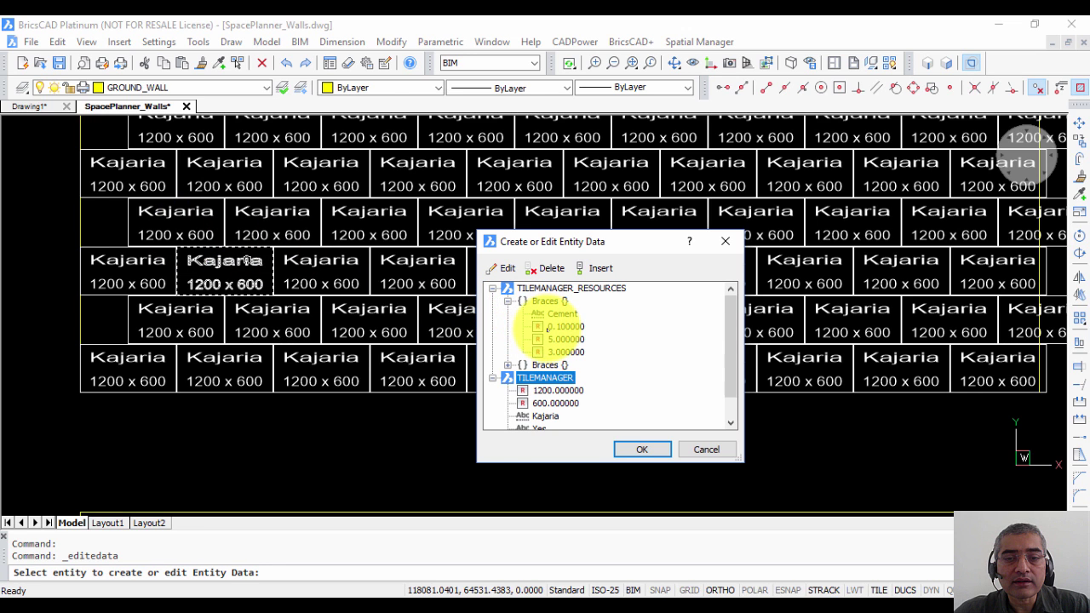
left_click(509, 365)
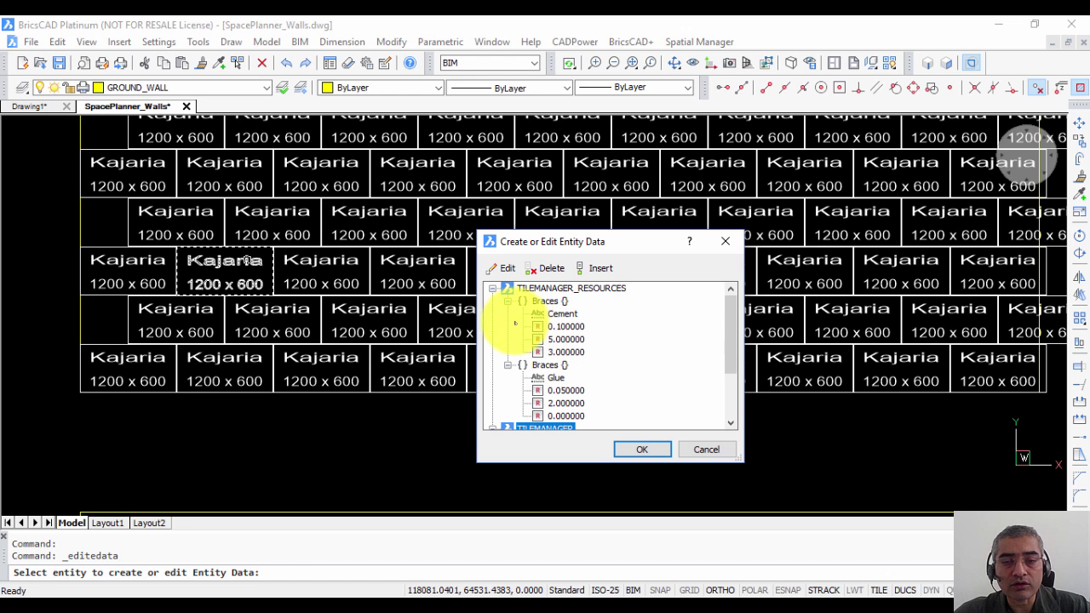
left_click(698, 446)
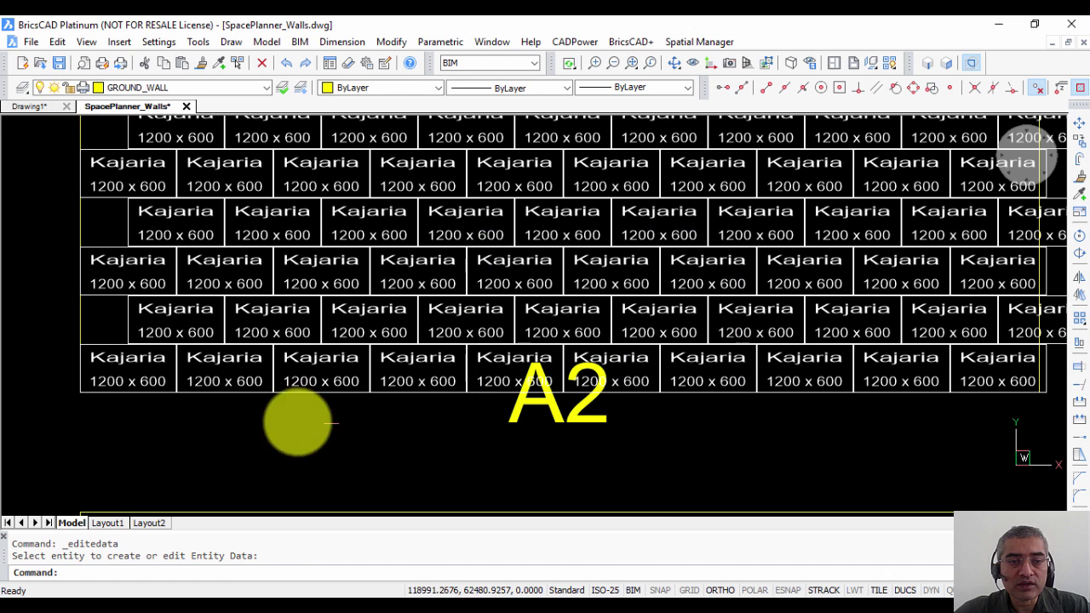
mouse_move(281, 320)
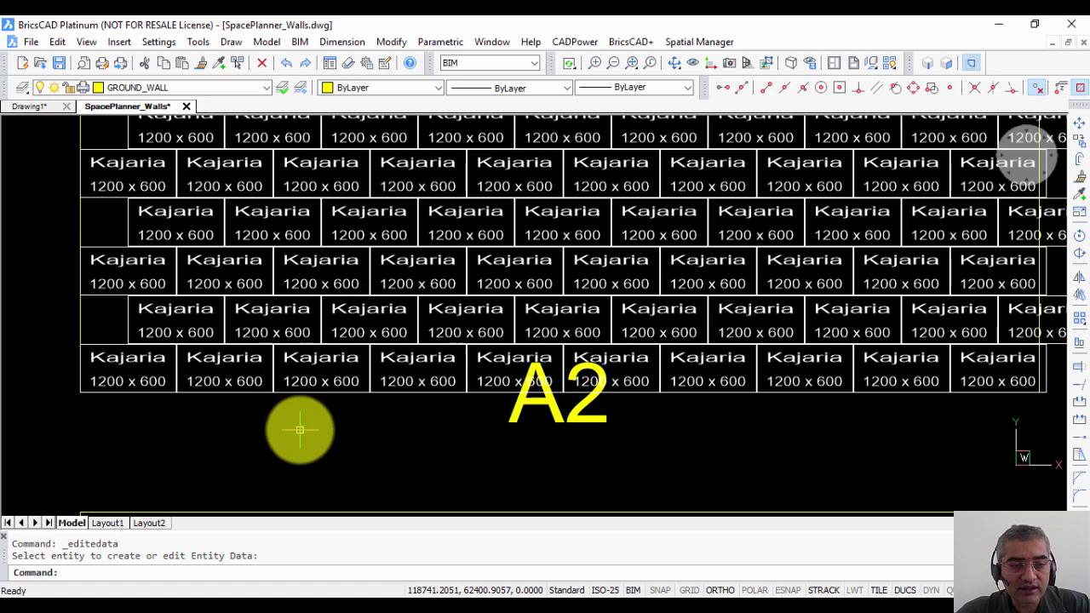
scroll(230, 396, "down", 2)
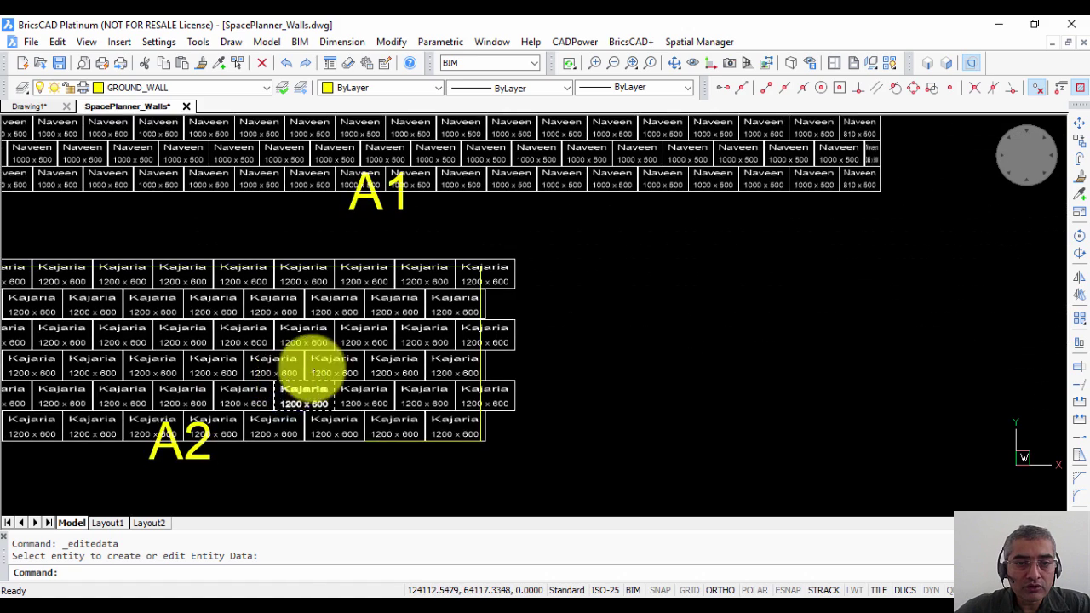
mouse_move(309, 365)
middle_mouse_down()
mouse_move(451, 324)
mouse_move(571, 328)
middle_mouse_up()
scroll(401, 294, "up", 2)
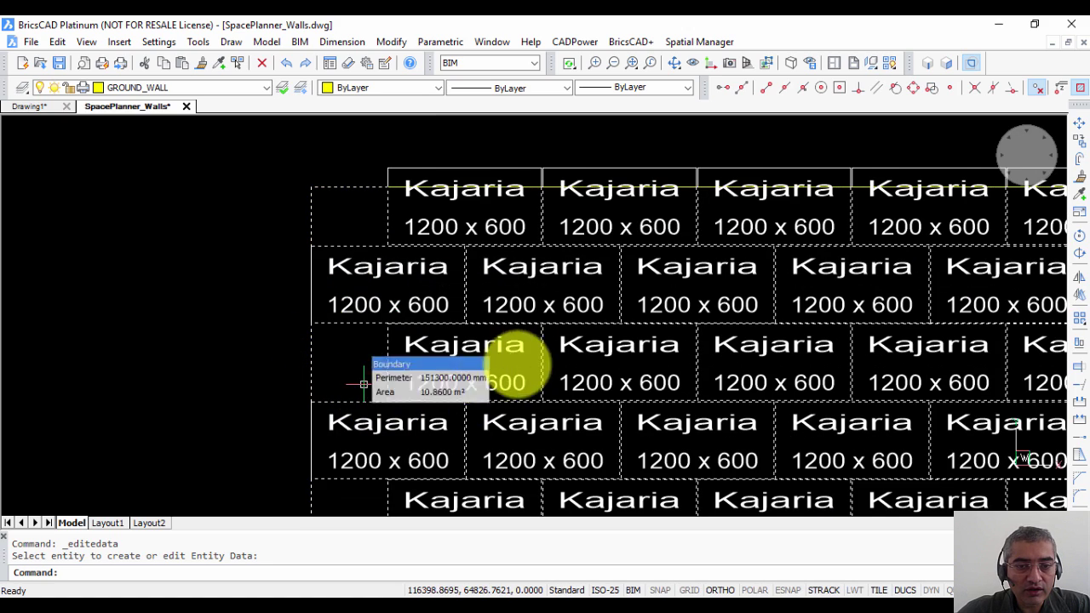
mouse_move(486, 348)
middle_mouse_down()
mouse_move(409, 309)
mouse_move(385, 366)
middle_mouse_up()
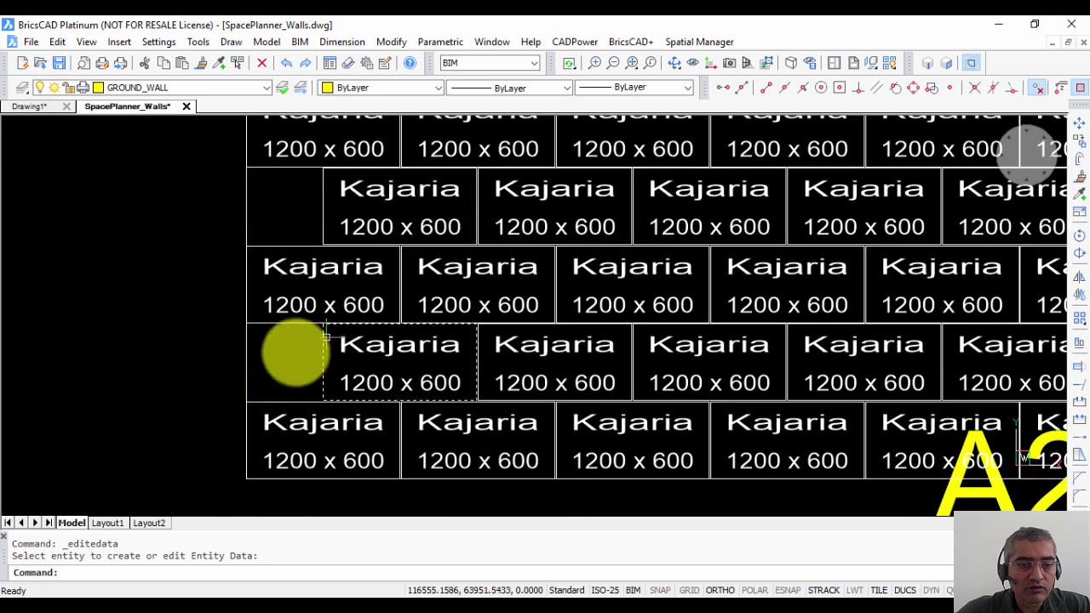
scroll(397, 316, "down", 2)
scroll(589, 316, "up", 2)
middle_click_drag(626, 332, 389, 304)
key("Escape")
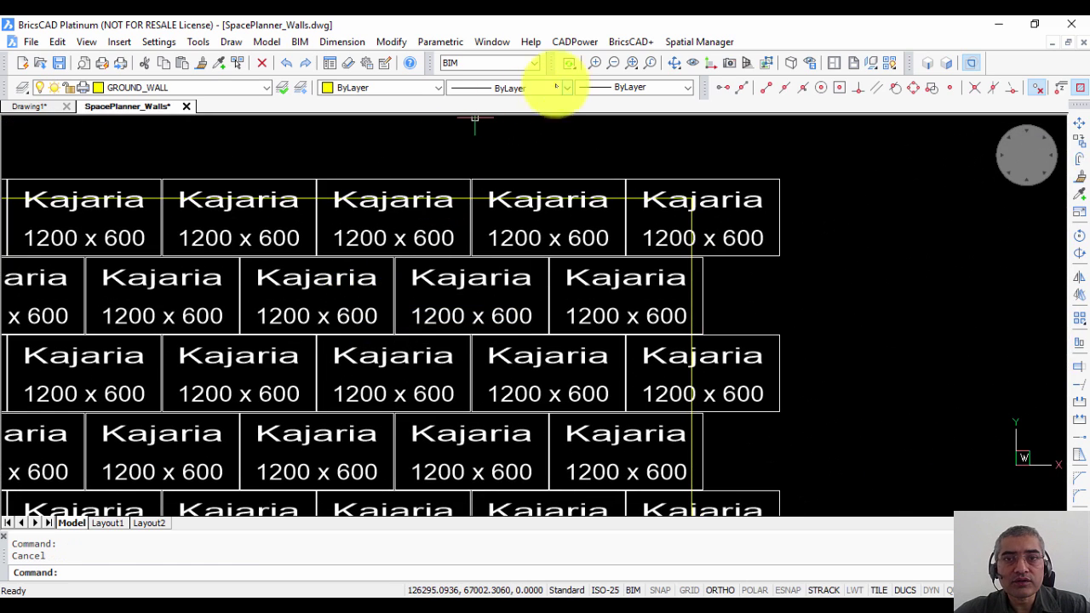
left_click(575, 41)
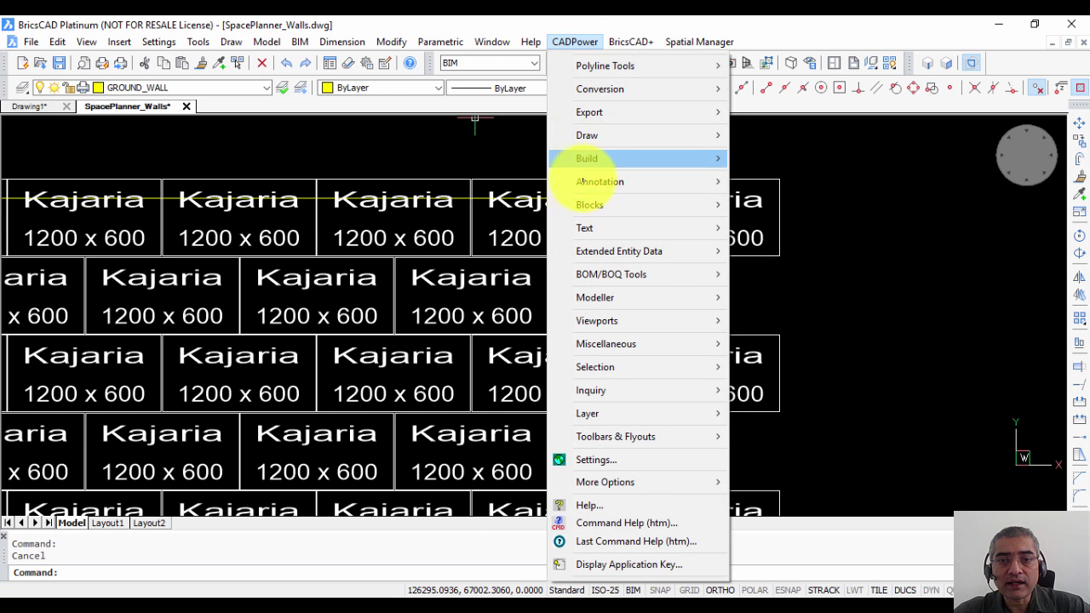
mouse_move(576, 205)
left_click(790, 204)
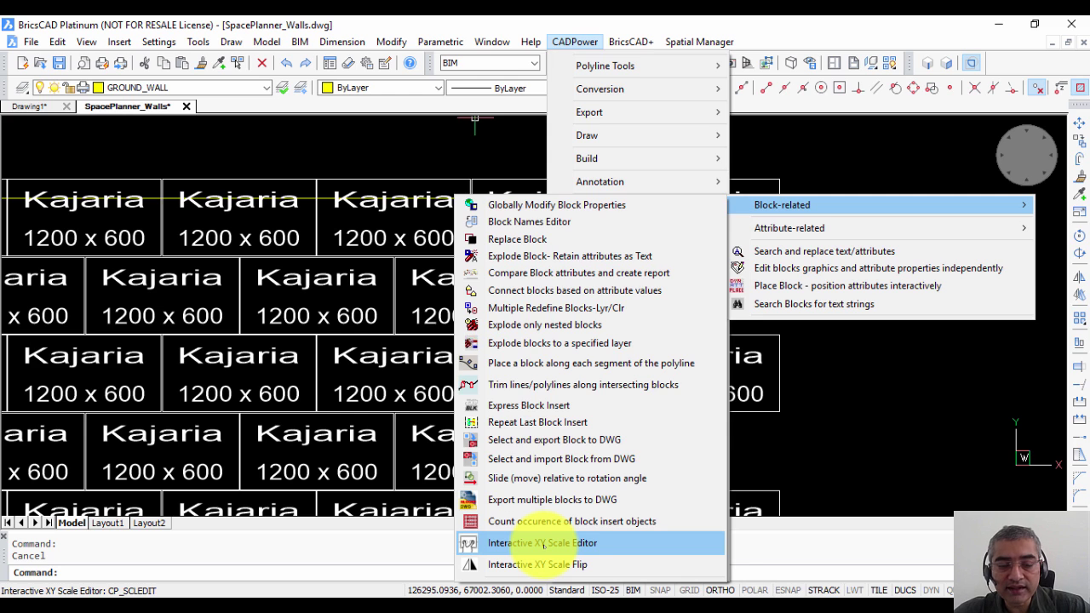
left_click(718, 195)
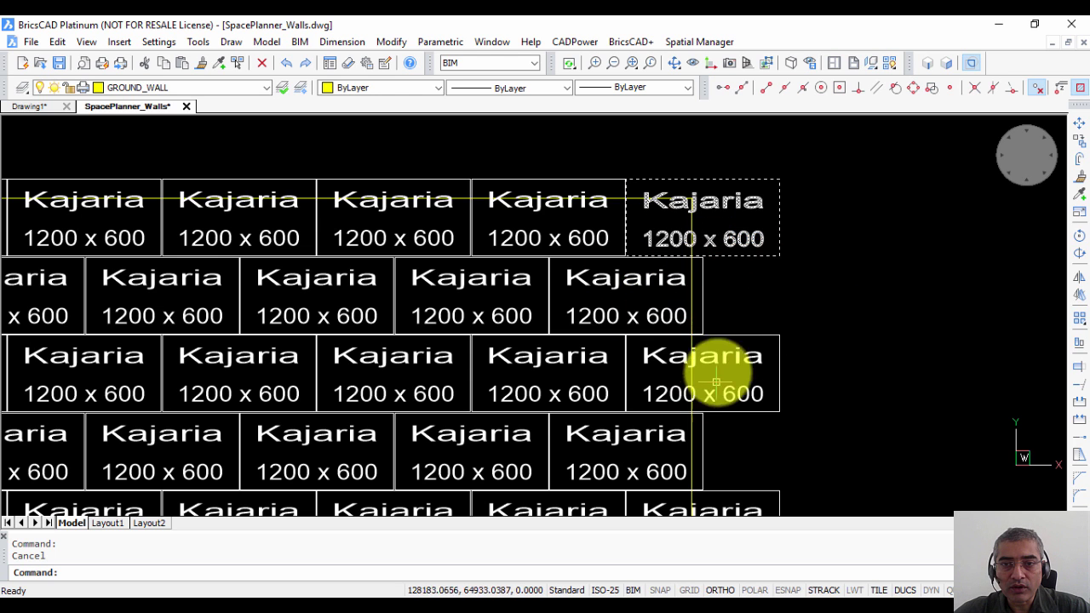
scroll(600, 225, "down", 3)
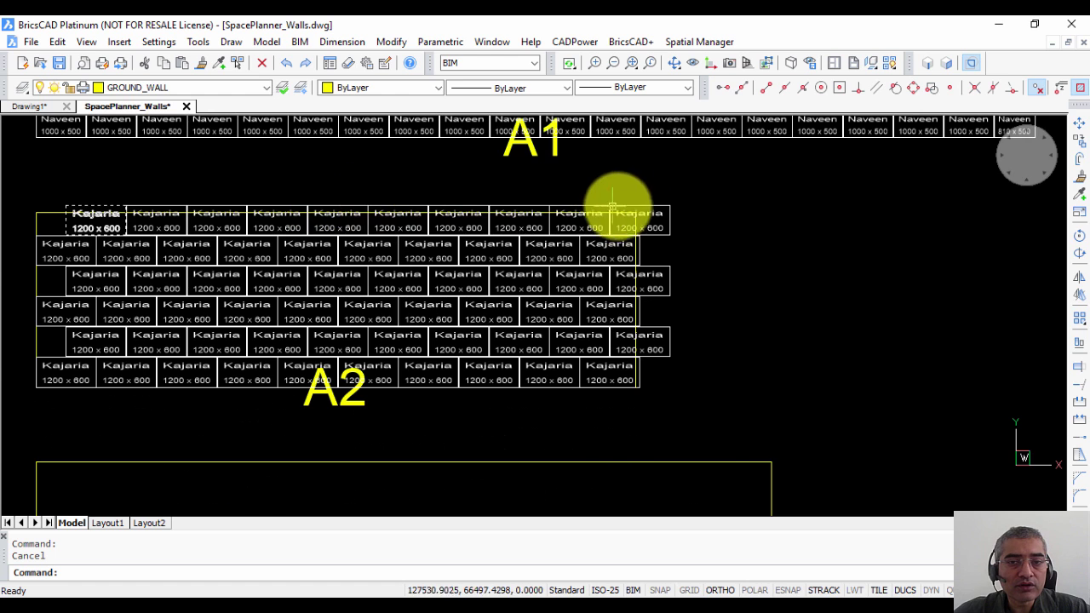
scroll(476, 198, "up", 2)
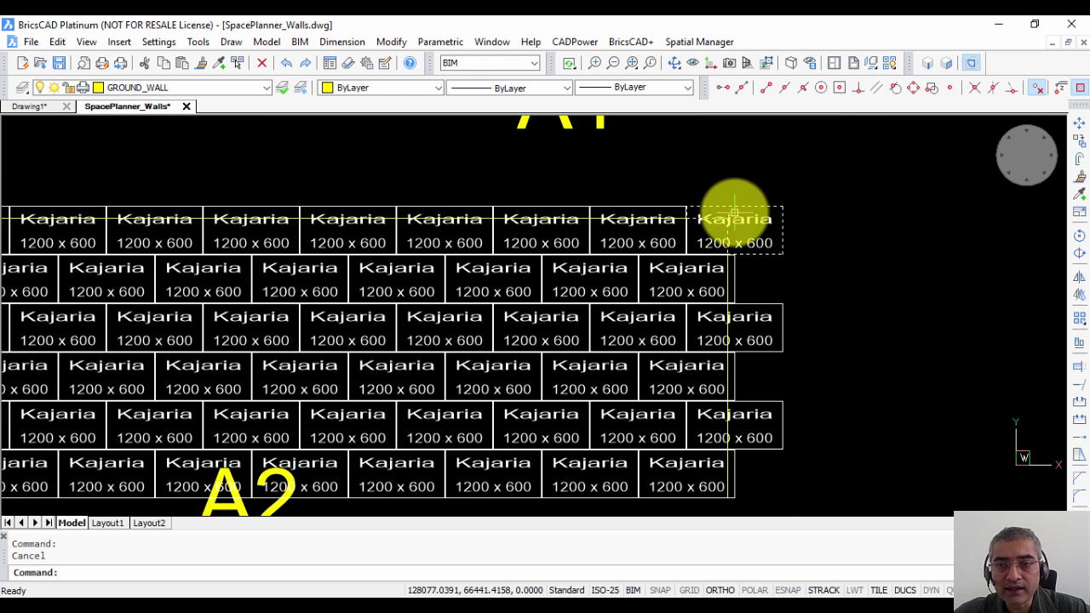
scroll(831, 275, "up", 2)
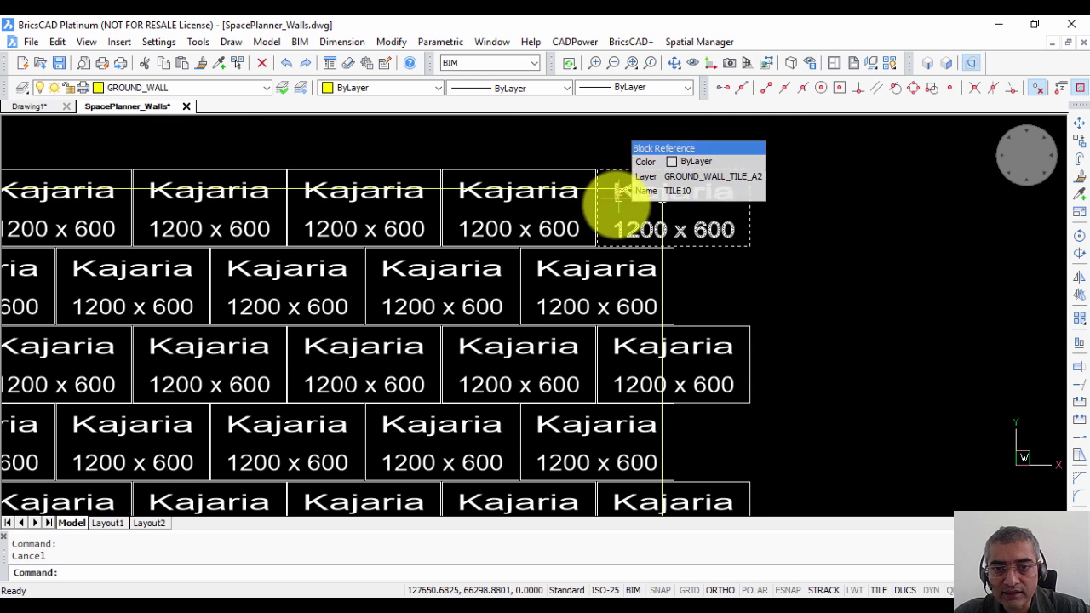
Run the Interactive XY Scale Editor on the top-right tile, keeping X and editing Y.
left_click(576, 42)
left_click(594, 204)
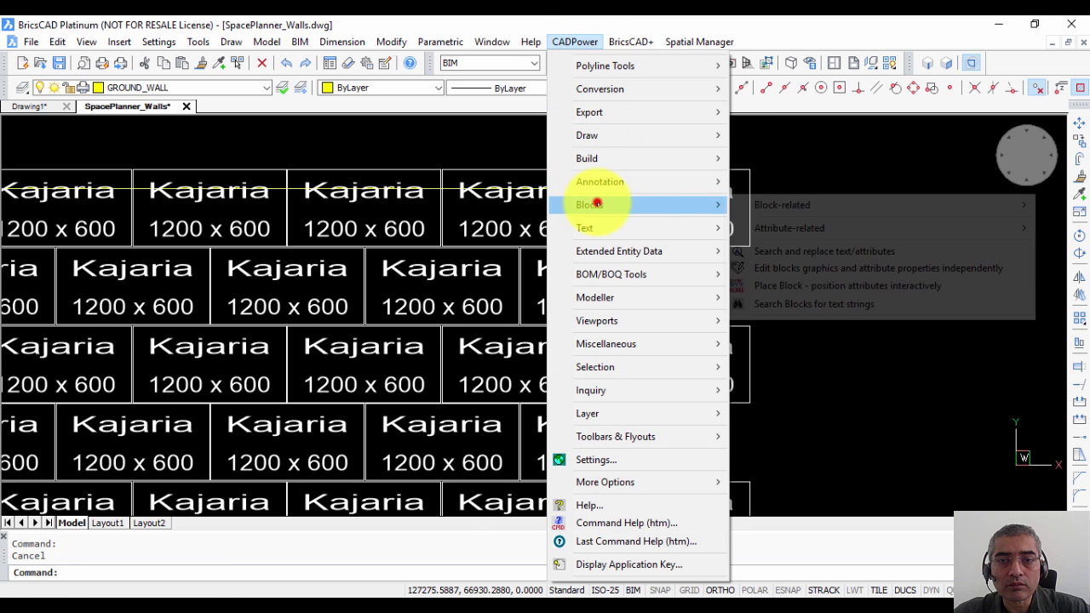
left_click(761, 205)
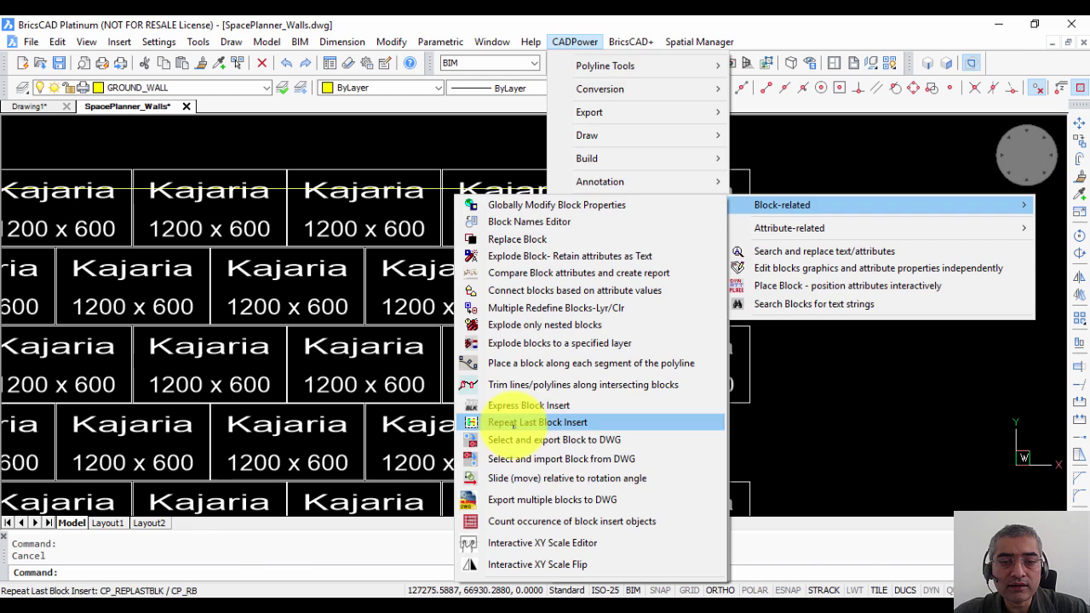
left_click(511, 540)
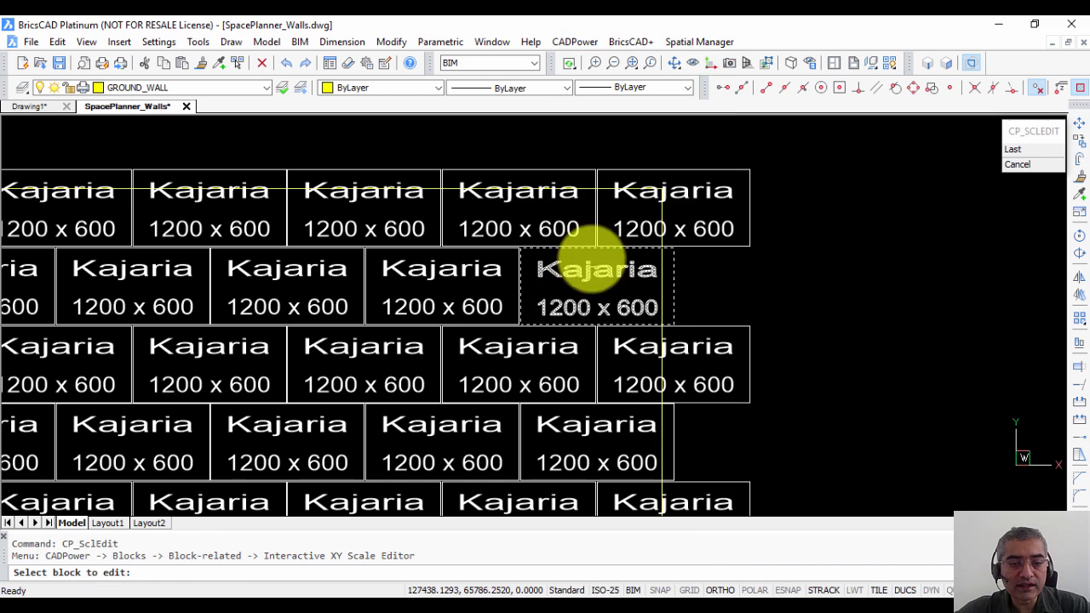
left_click(681, 192)
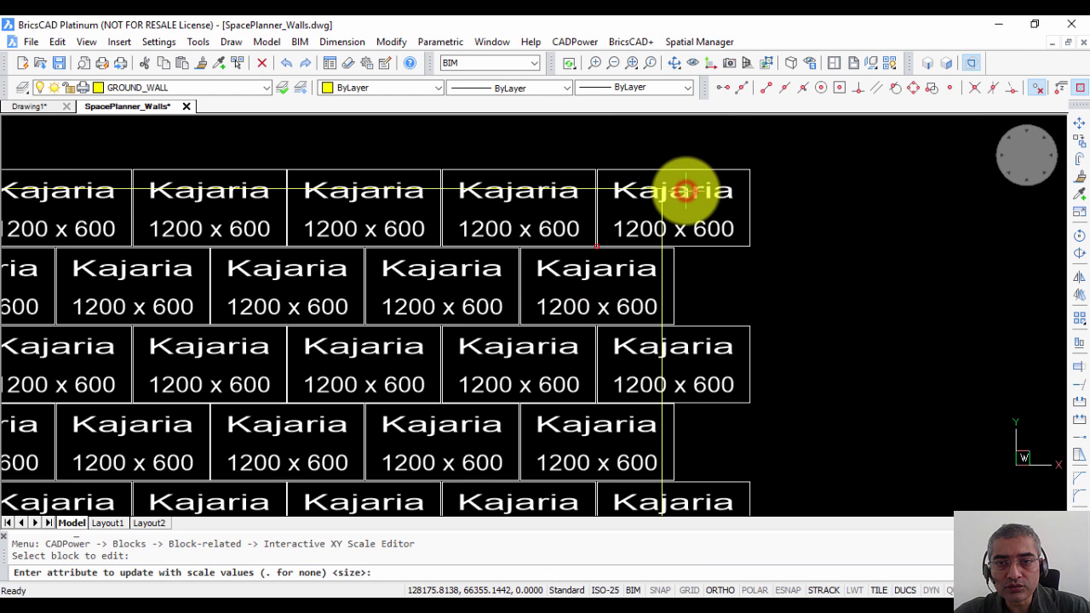
key("Return")
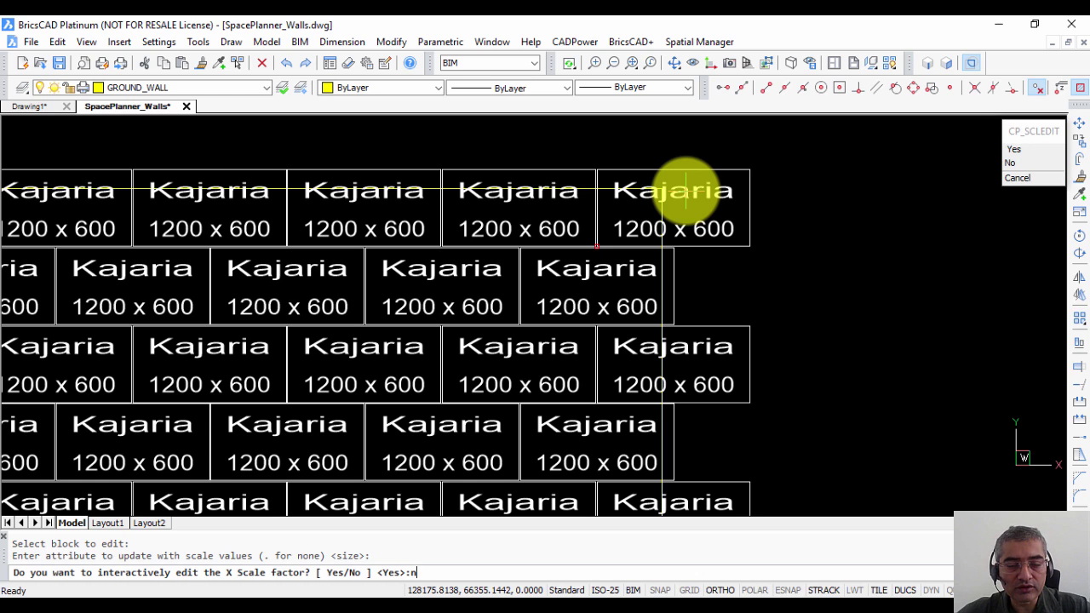
key("Return")
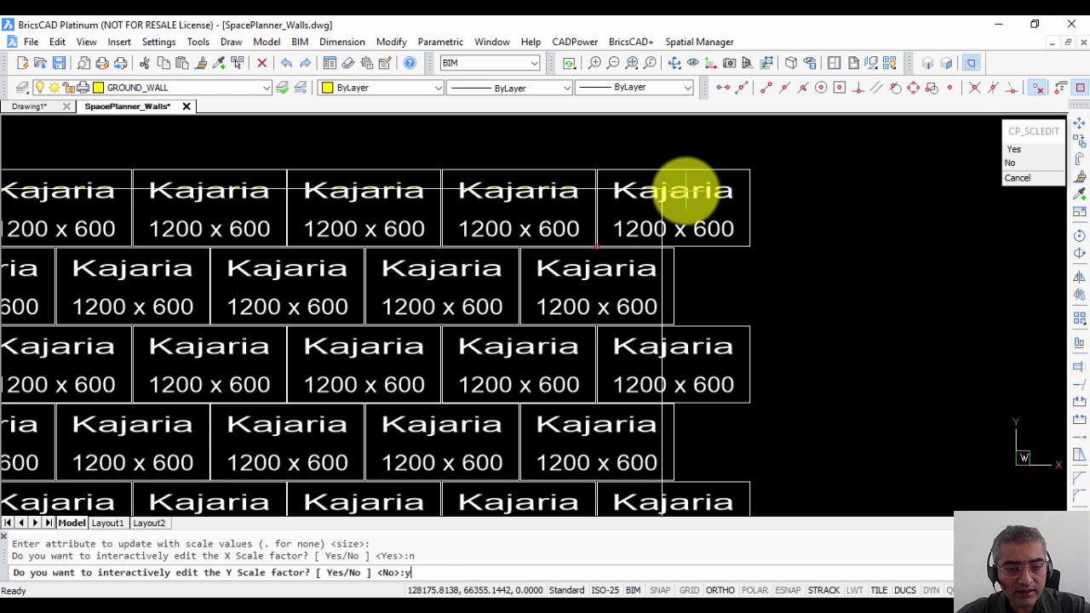
key("Return")
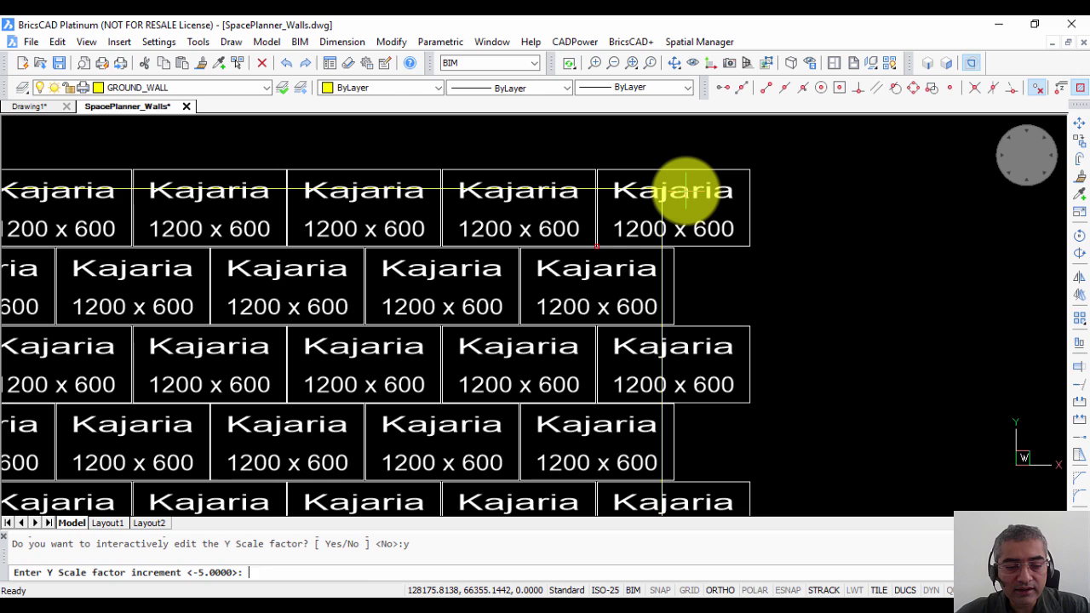
Step the tile's Y size down by -5 to 445, then finish the edit.
key("Return")
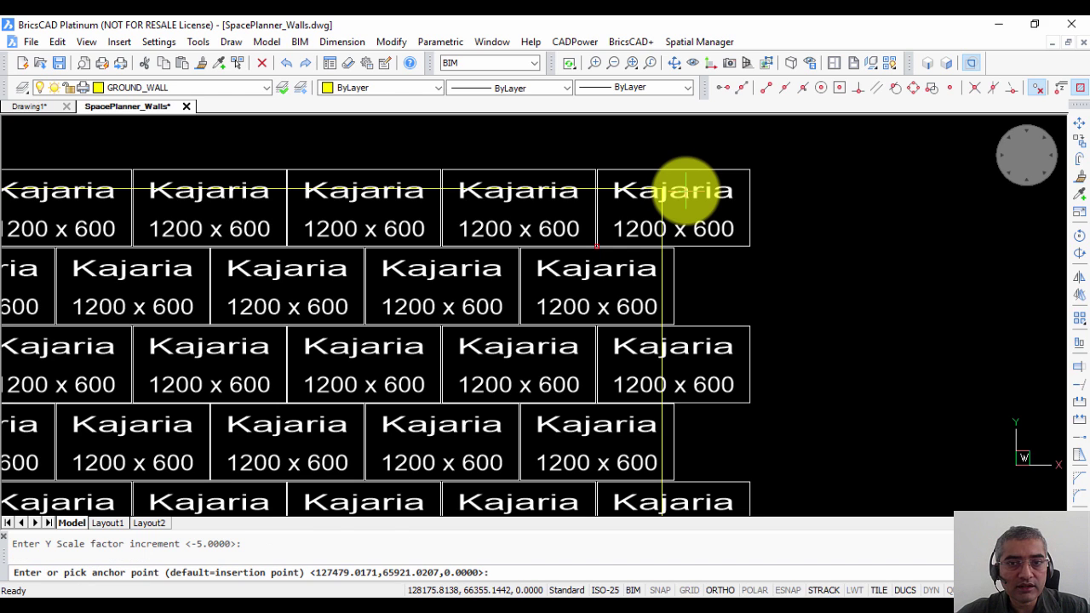
key("Return")
key("Return")
key("Return")
key("Return")
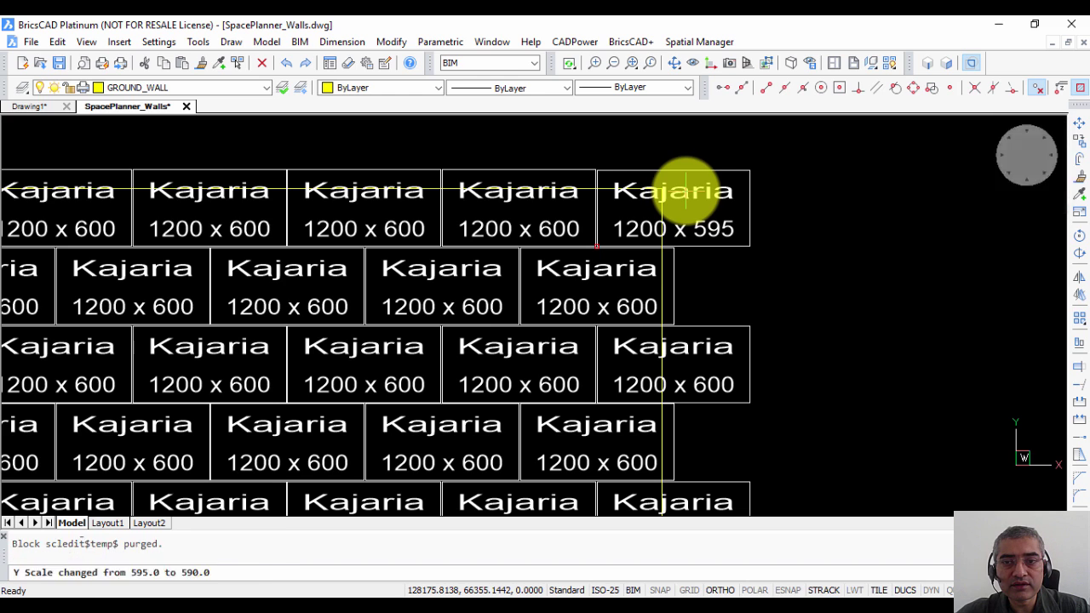
key("Return")
key("Return")
key("Return")
key("Return")
key("Return")
key("Return")
key("Return")
key("Return")
key("Return")
key("Return")
key("Return")
key("Return")
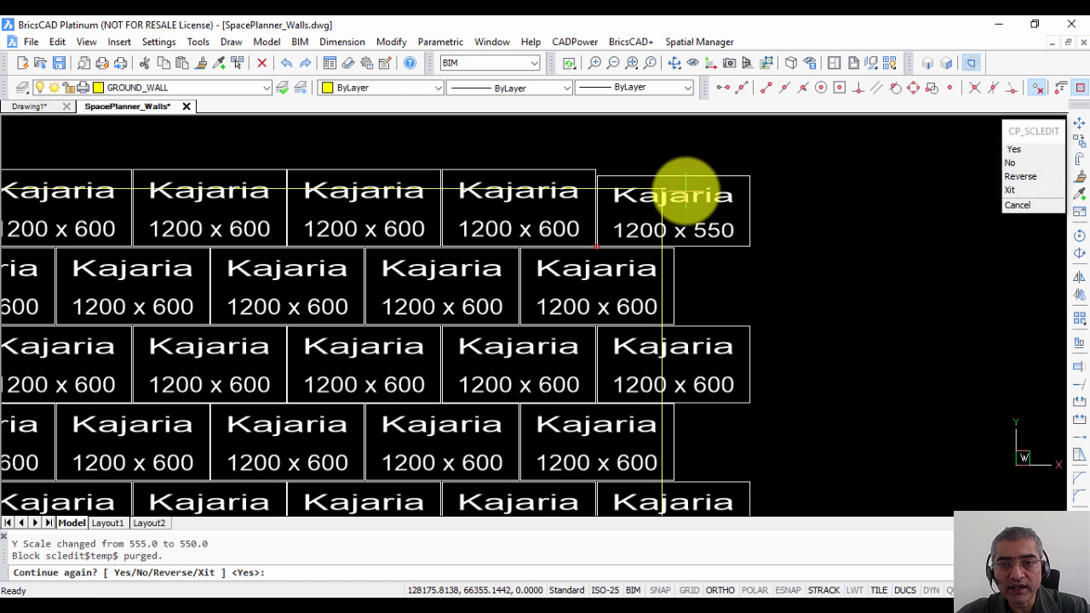
key("Return")
key("Return")
key("Return")
key("Return")
key("Return")
key("Return")
key("Return")
key("Return")
key("Return")
key("Return")
key("Return")
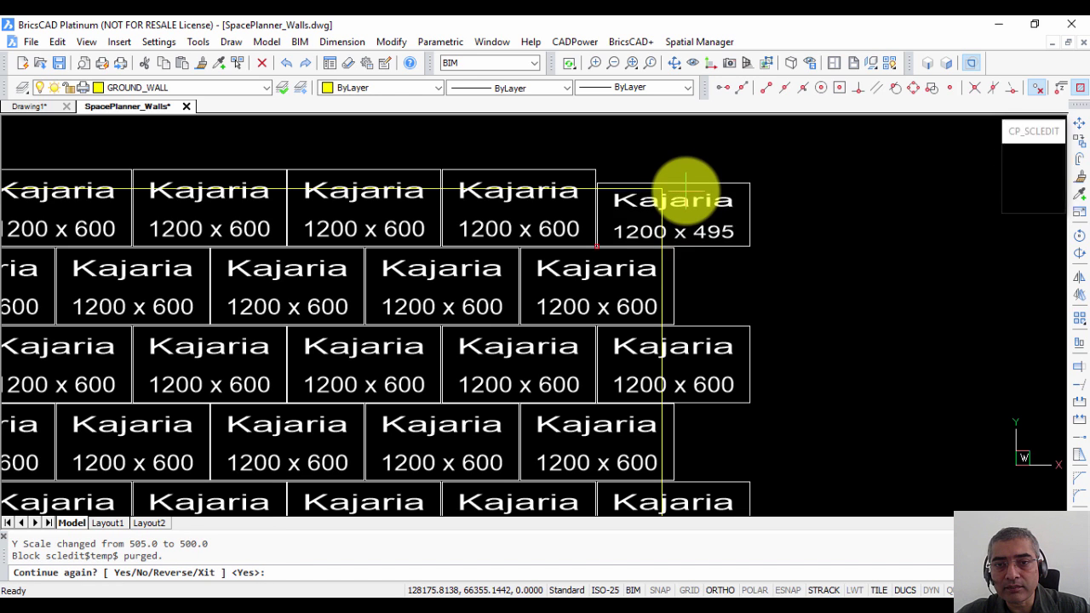
key("Return")
key("Return")
key("Return")
key("Return")
key("Return")
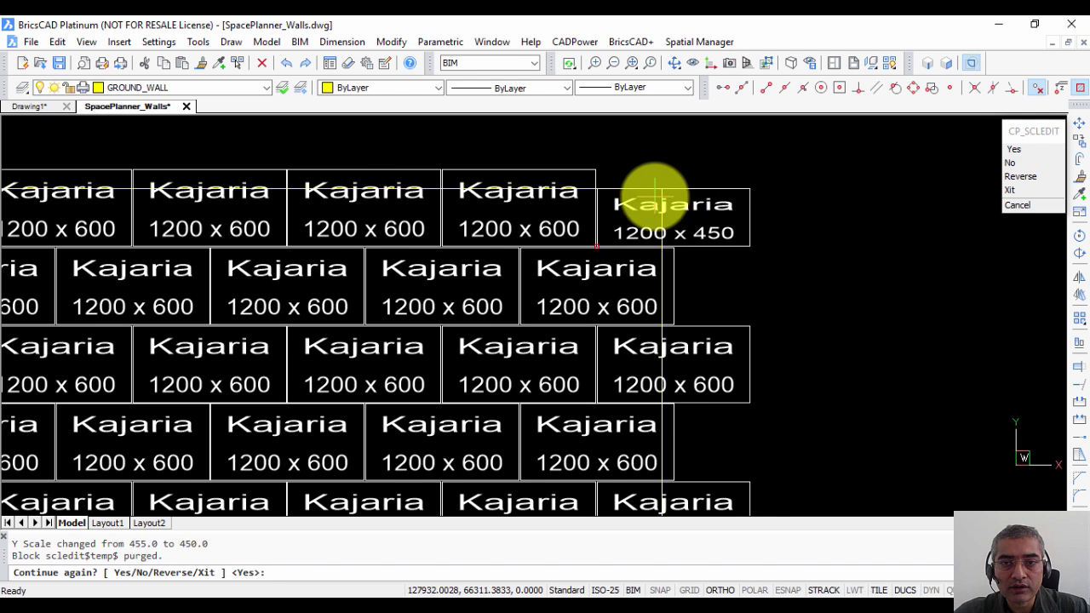
scroll(655, 198, "up", 5)
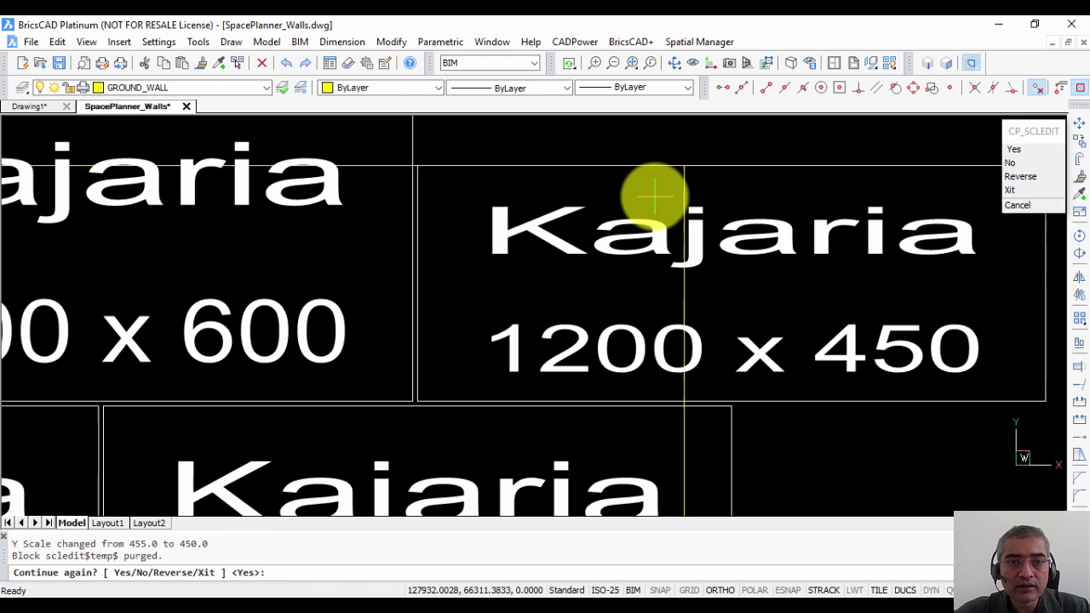
key("Return")
scroll(652, 196, "down", 2)
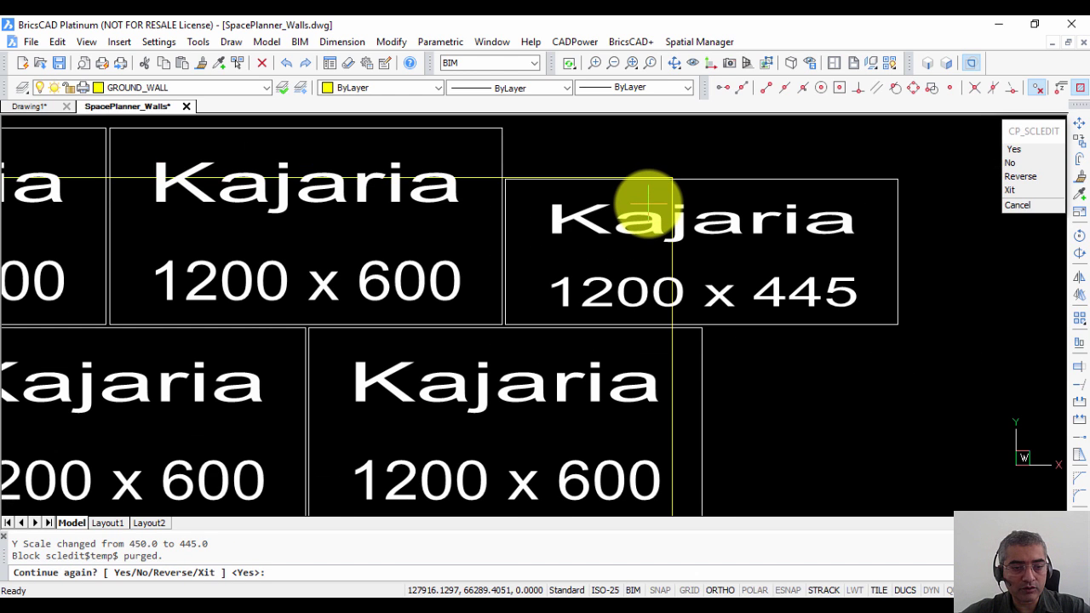
type("n")
key("Return")
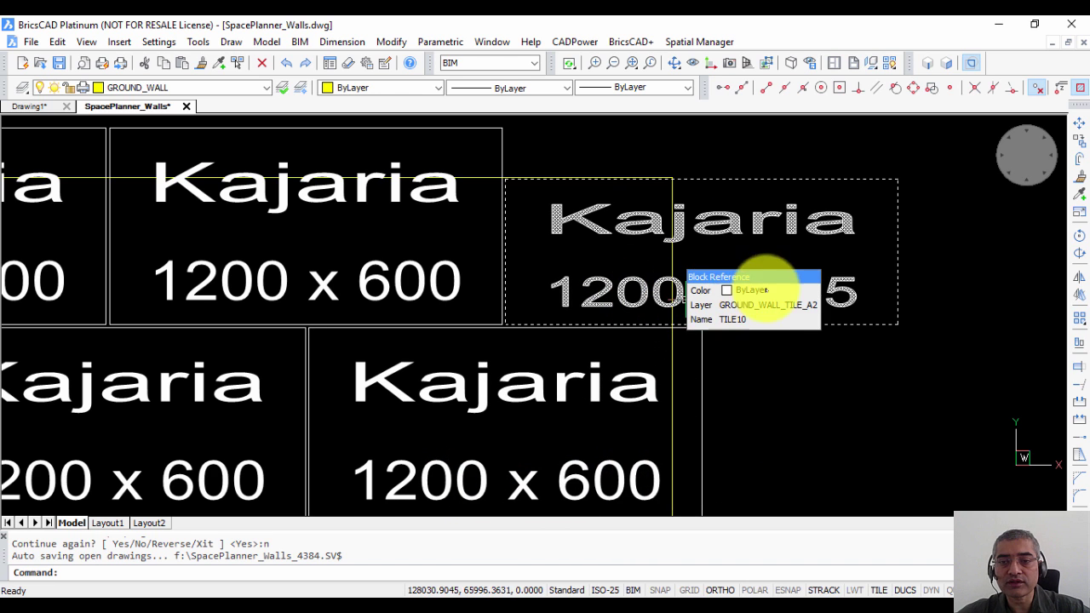
Start a tile size edit from the 1200 x 445 tile, applying it to more tiles with swapped direction.
scroll(786, 379, "down", 4)
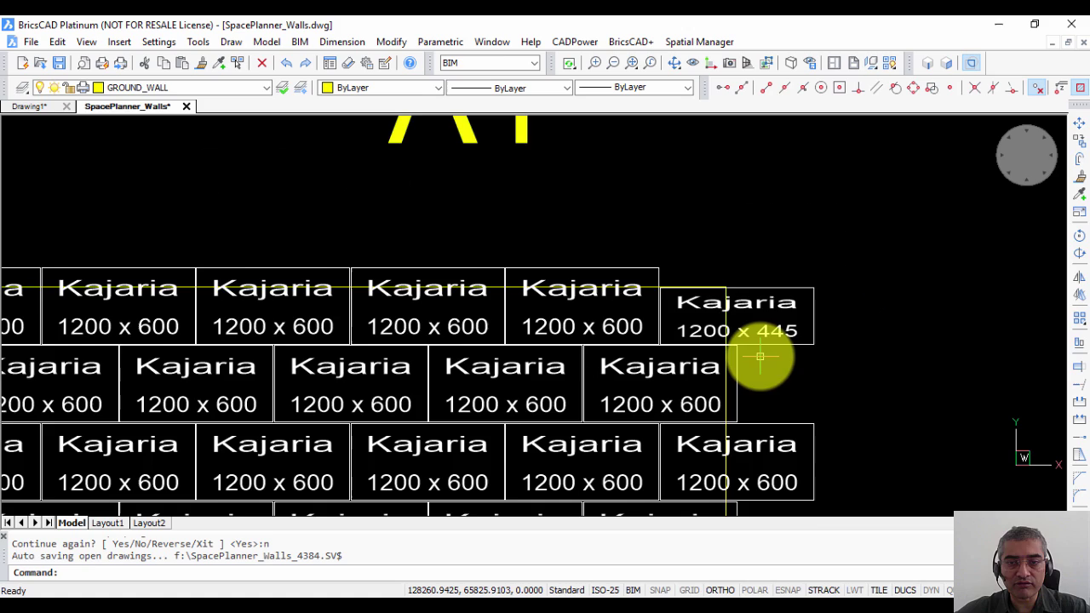
middle_click_drag(777, 349, 851, 285)
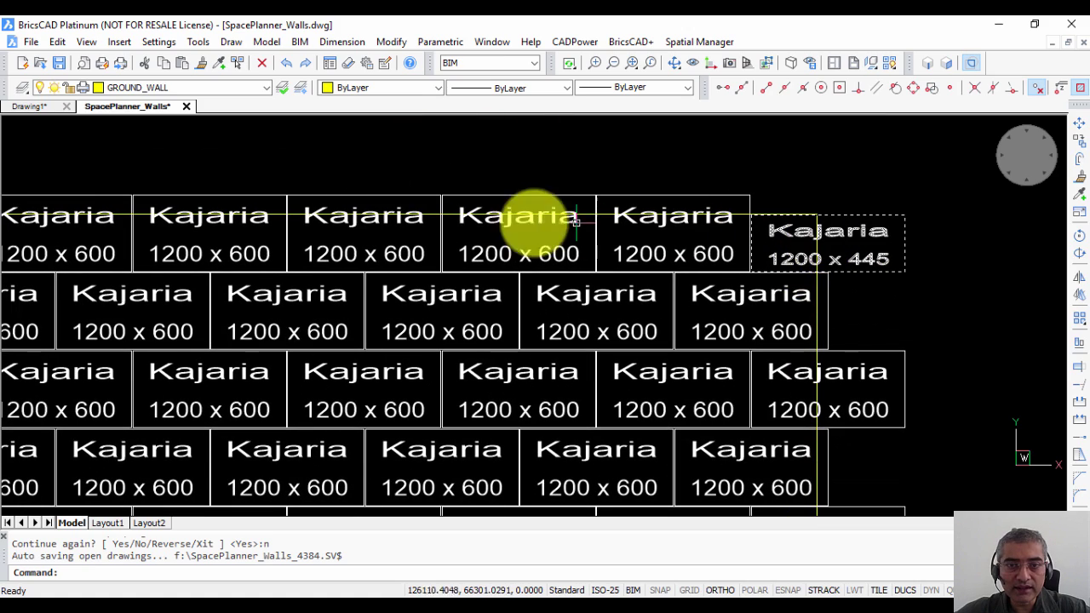
scroll(60, 254, "down", 3)
middle_click_drag(324, 244, 628, 260)
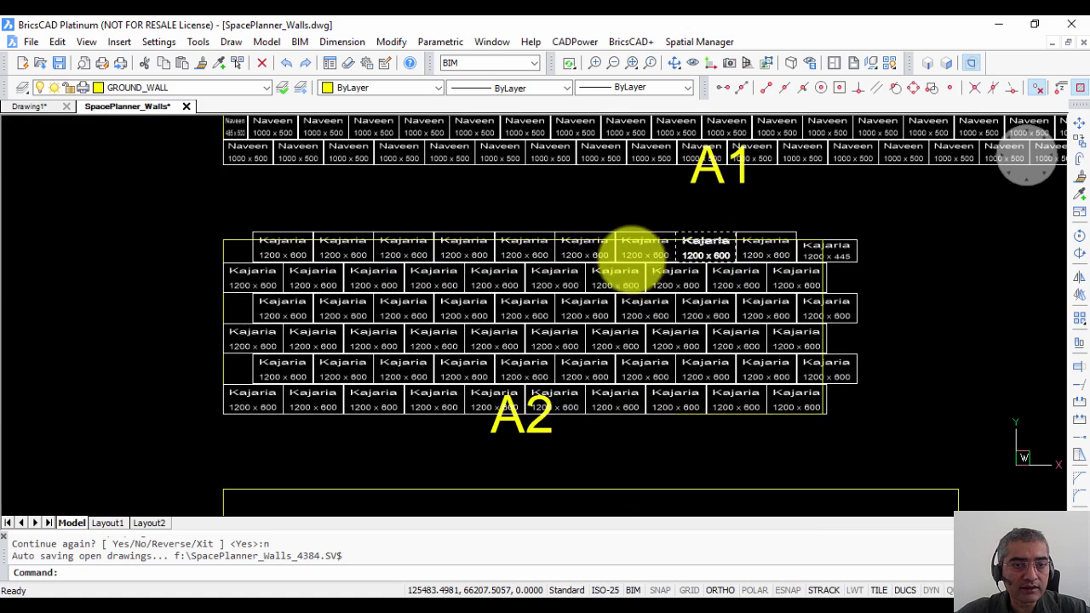
left_click(575, 42)
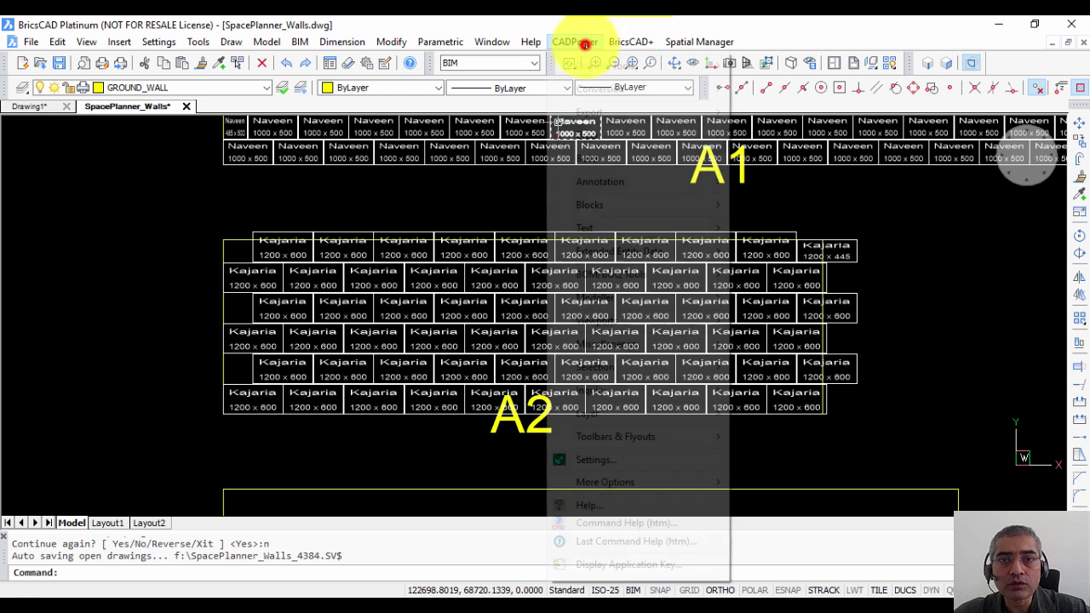
left_click(611, 273)
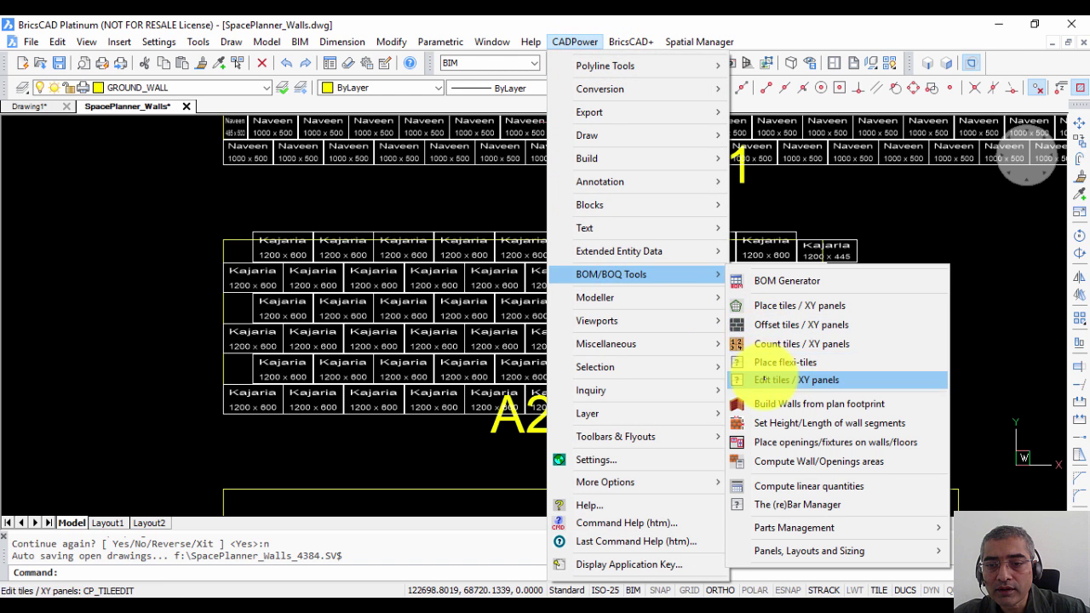
left_click(766, 379)
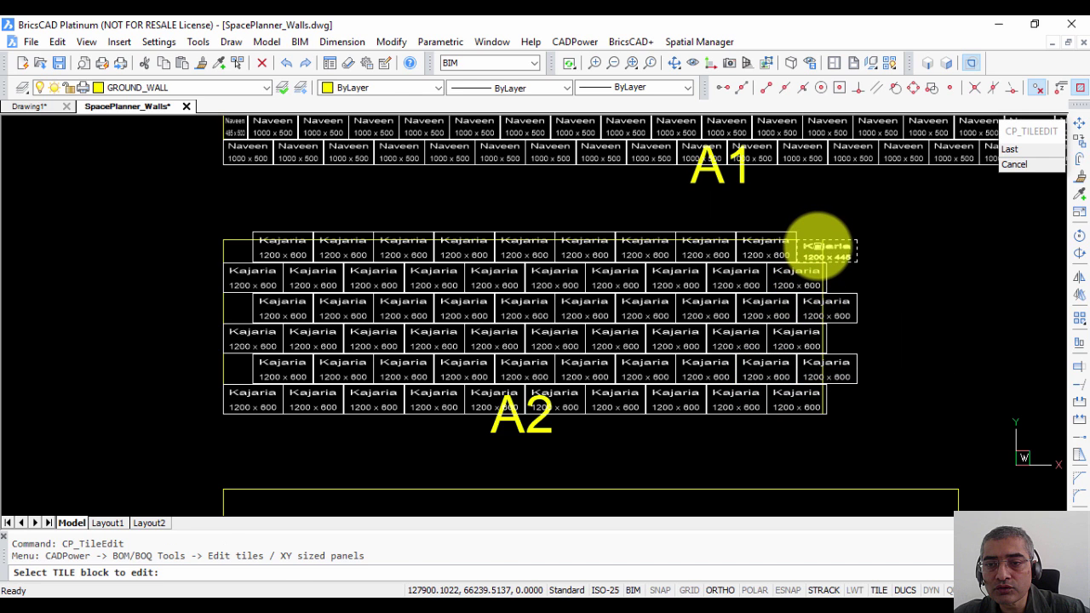
left_click(818, 246)
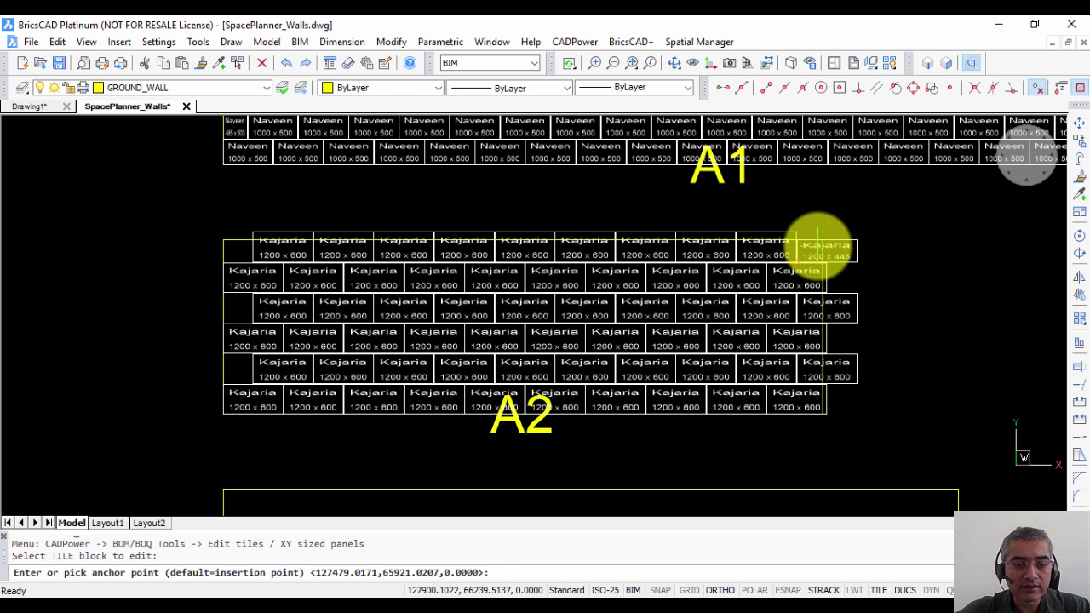
key("Return")
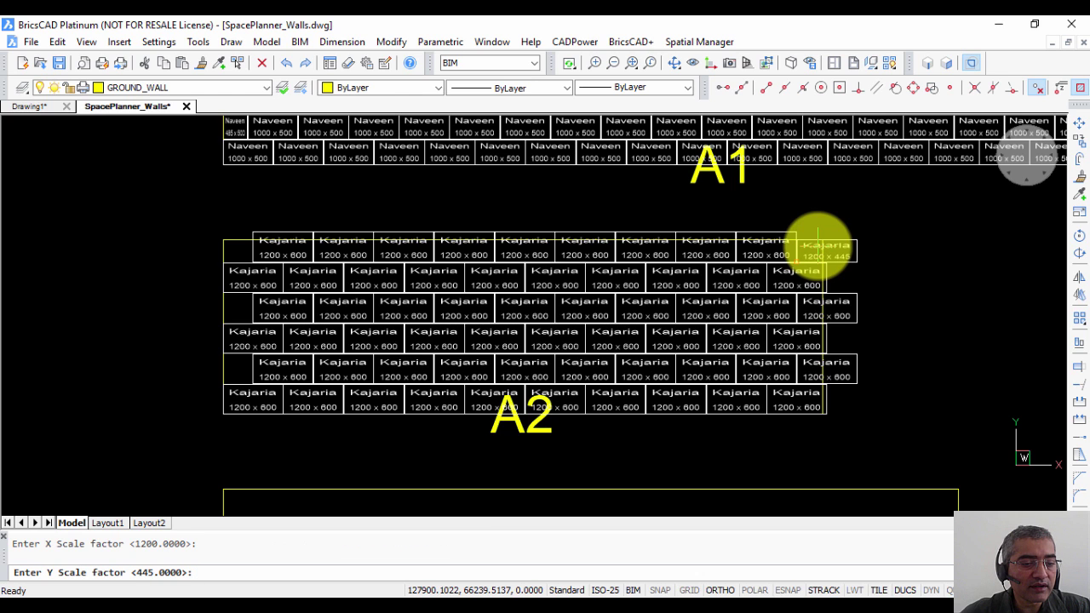
key("Return")
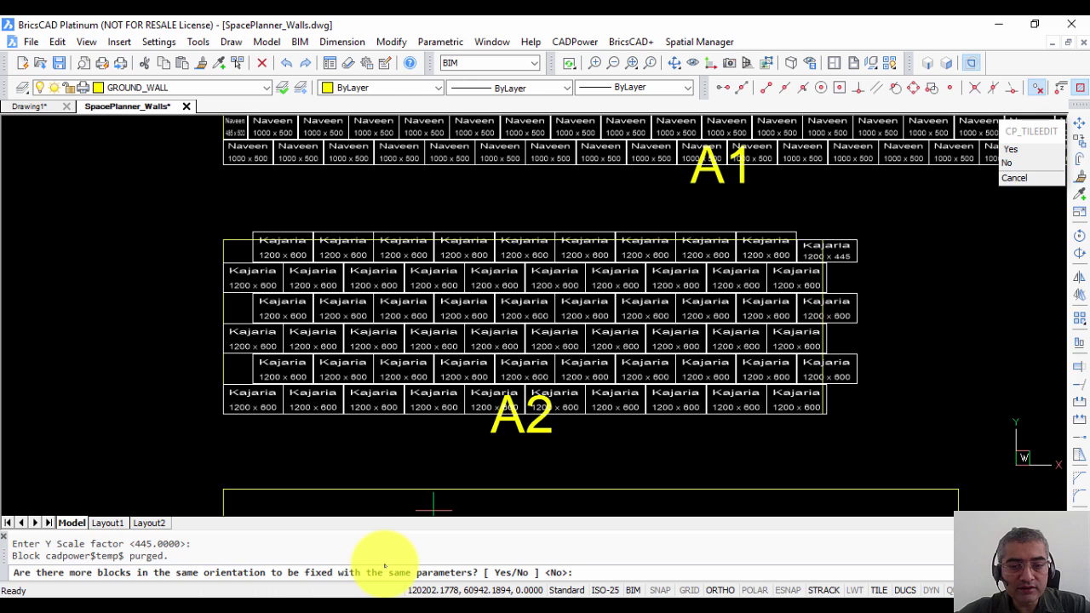
key("Return")
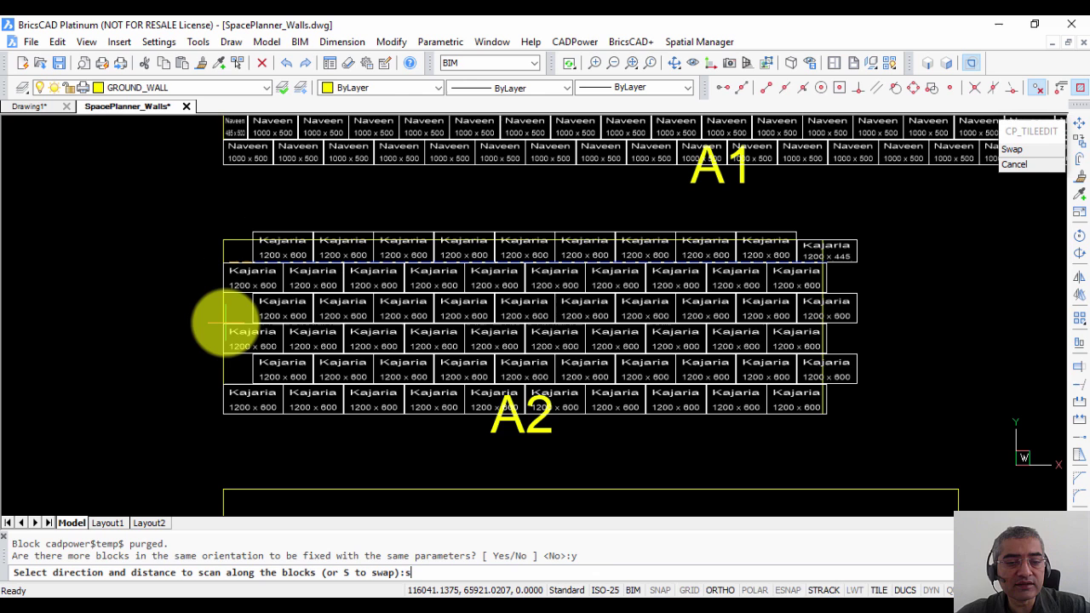
key("Return")
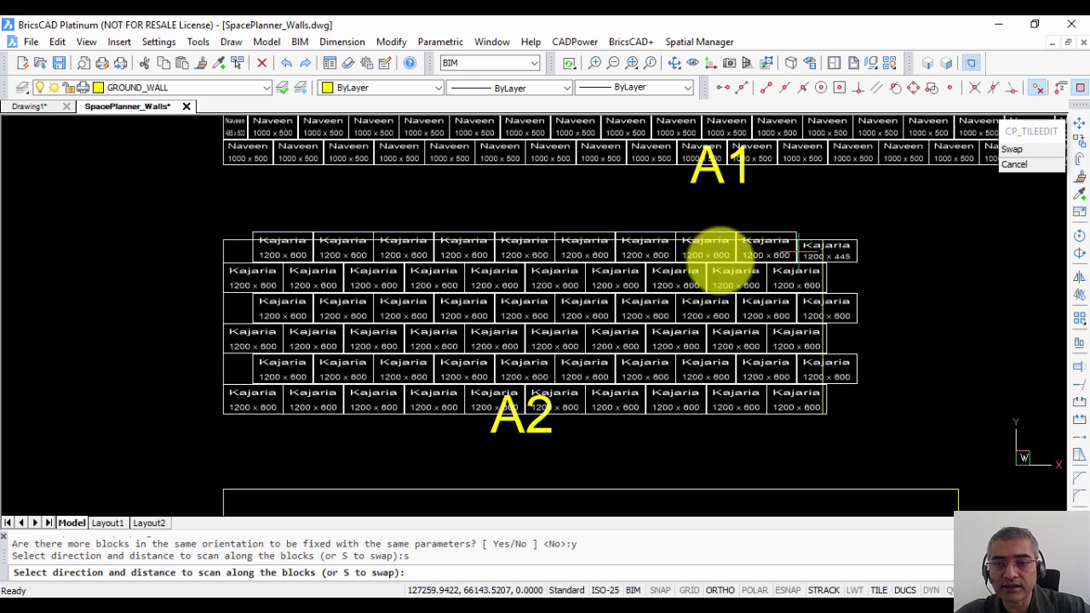
Resize the whole top row to 1200 x 445, then view the right end of the rows.
left_click(138, 248)
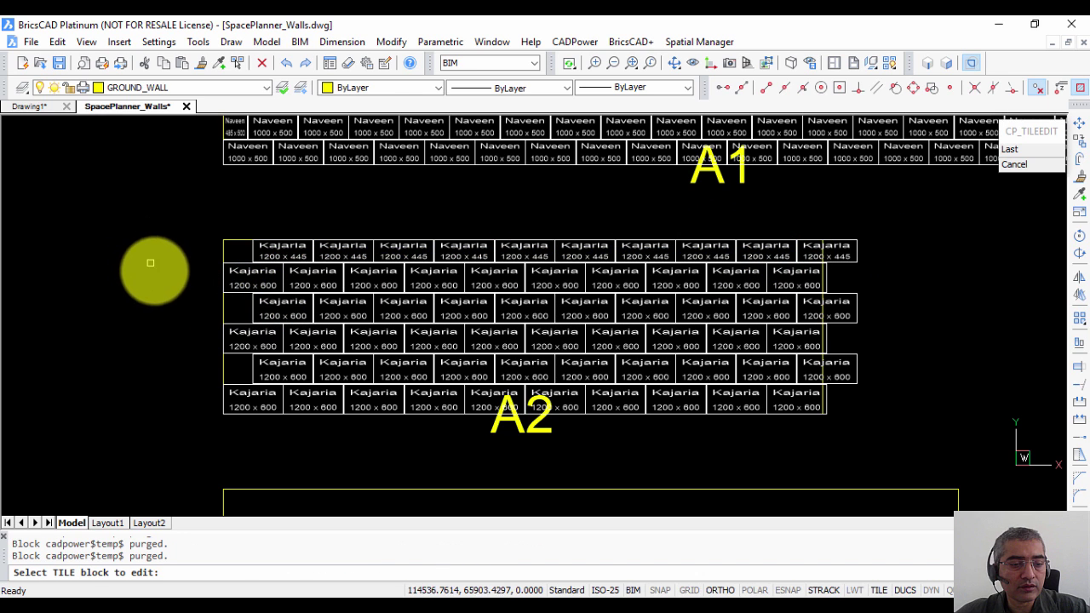
left_click(554, 277)
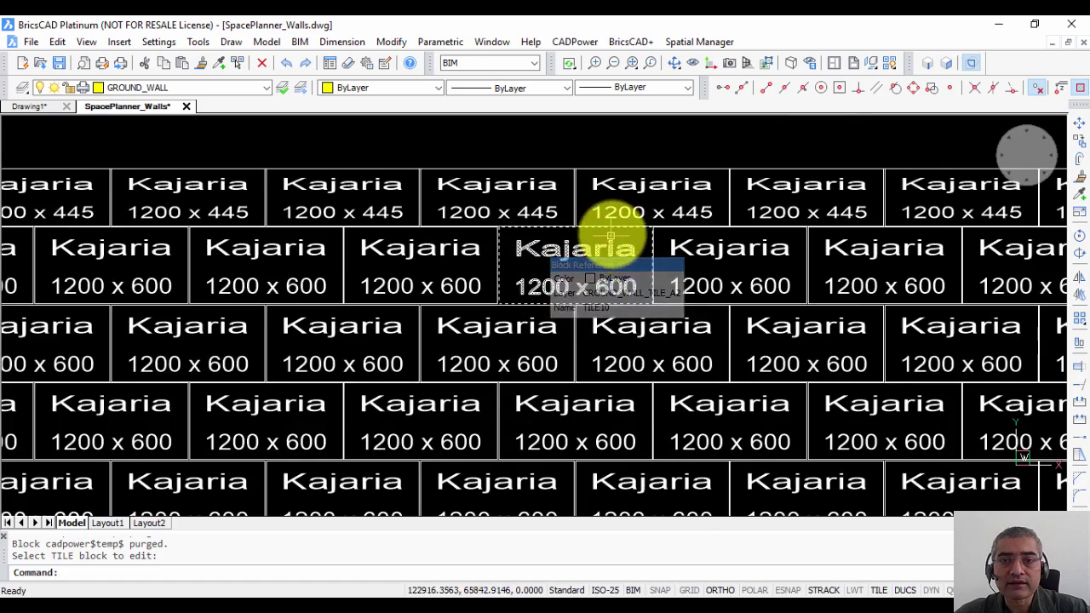
scroll(611, 231, "up", 2)
middle_click_drag(706, 241, 791, 287)
scroll(920, 365, "down", 1)
middle_click_drag(920, 365, 303, 294)
scroll(302, 293, "down", 2)
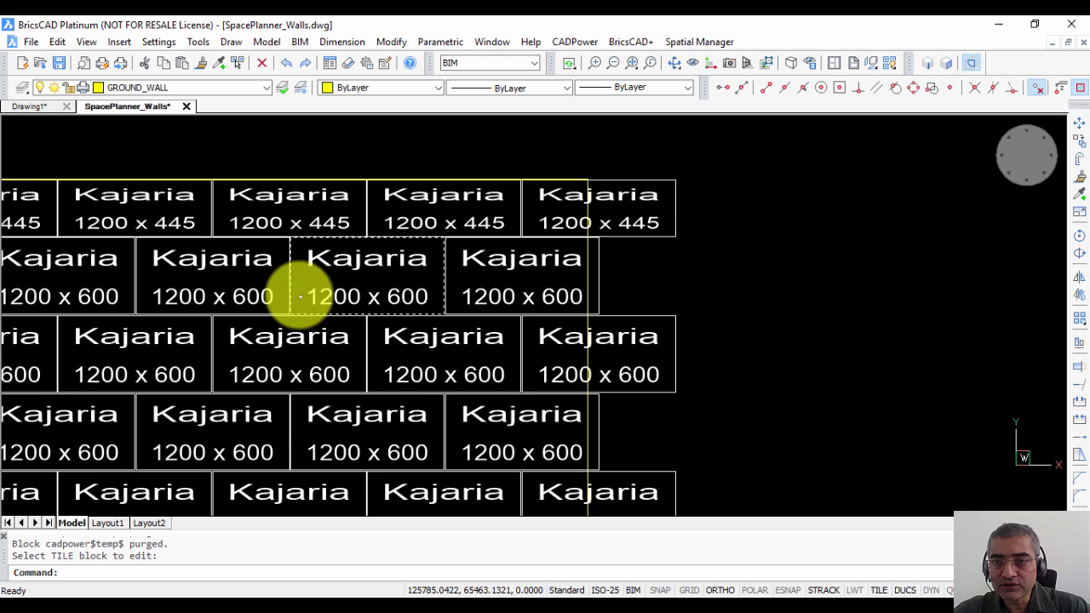
scroll(545, 271, "up", 2)
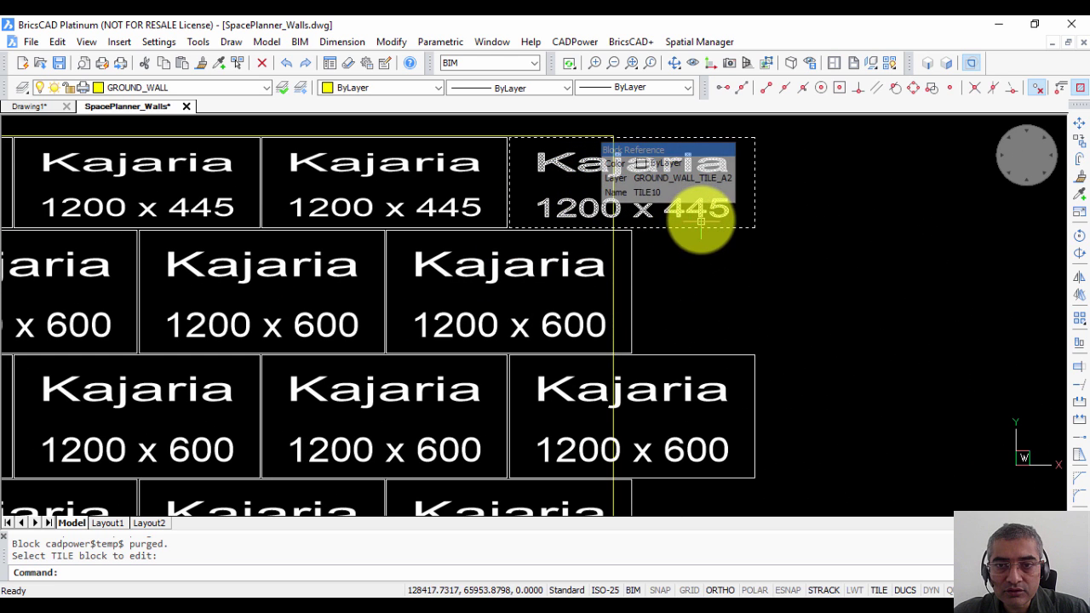
Run the Interactive XY Scale Editor on the top-right 1200 x 445 tile, editing its X scale.
left_click(577, 42)
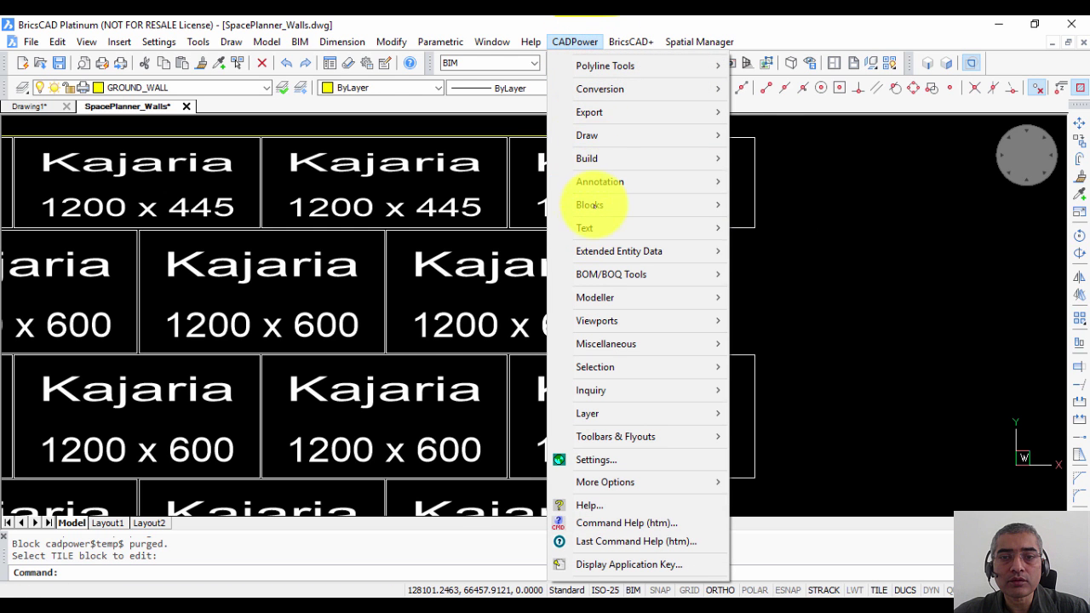
mouse_move(677, 204)
mouse_move(765, 198)
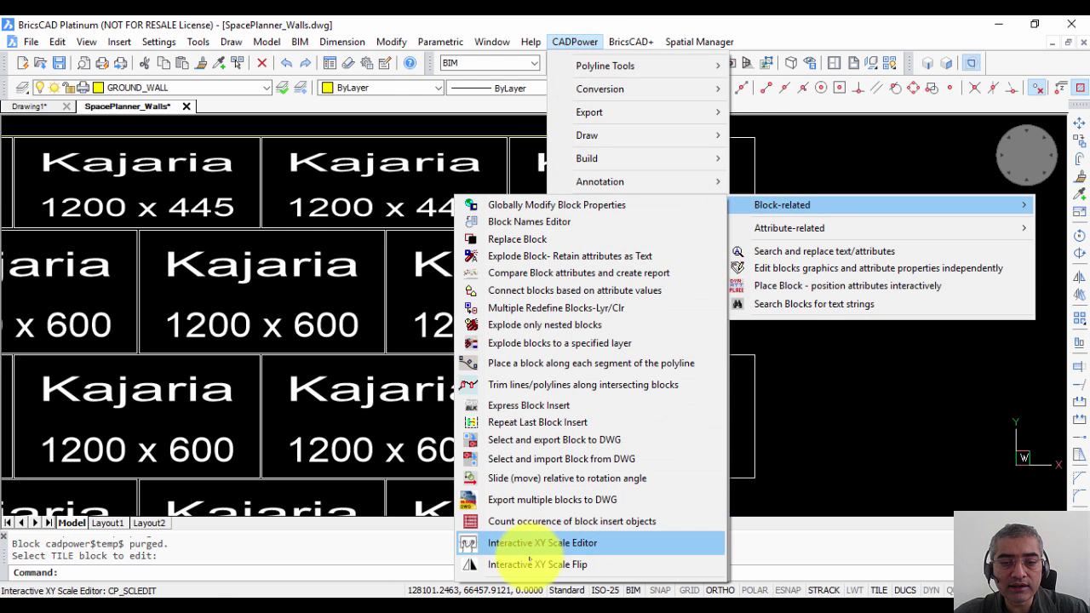
left_click(536, 543)
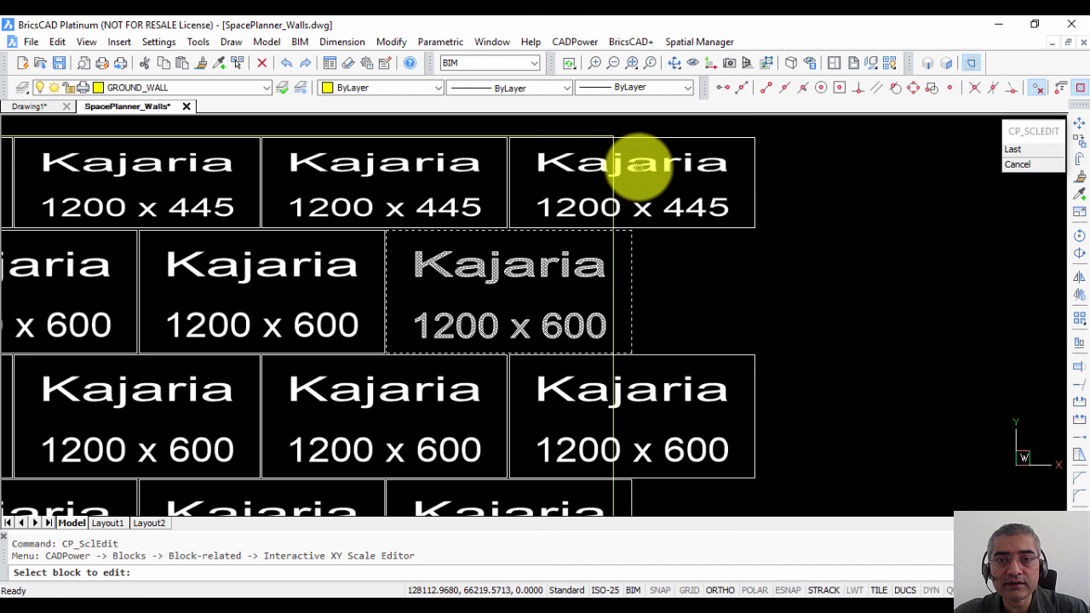
left_click(638, 166)
key("Return")
type("y")
key("Return")
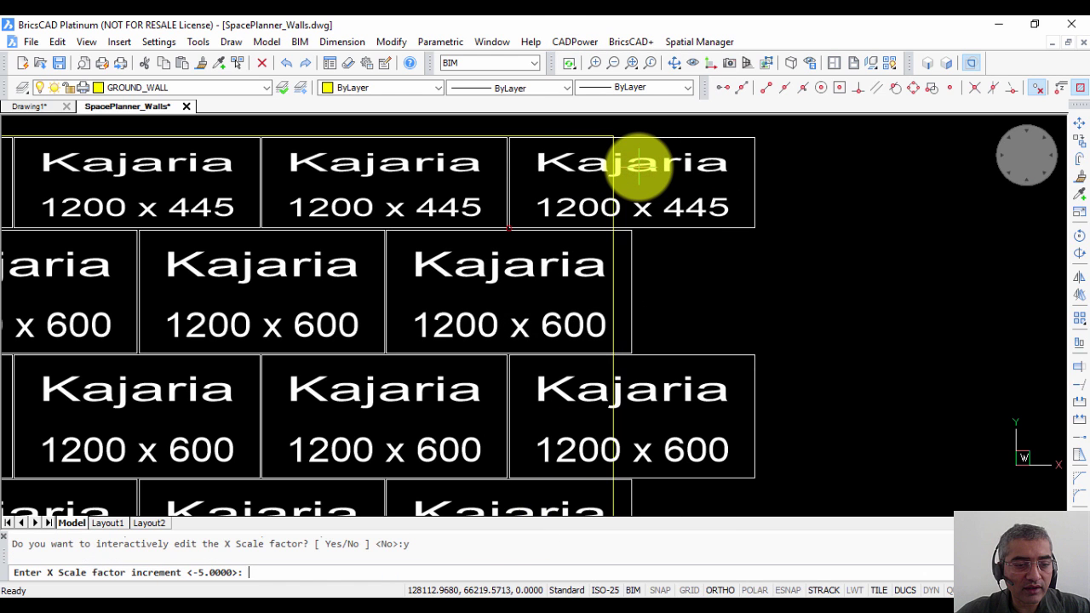
Reduce the tile's width step by step to 500, then finish without editing Y.
key("Return")
key("Return")
key("Return")
key("Return")
key("Return")
key("Return")
key("Return")
key("Return")
key("Return")
key("Return")
key("Return")
key("Return")
key("Return")
key("Return")
key("Return")
key("Return")
key("Return")
key("Return")
key("Return")
key("Return")
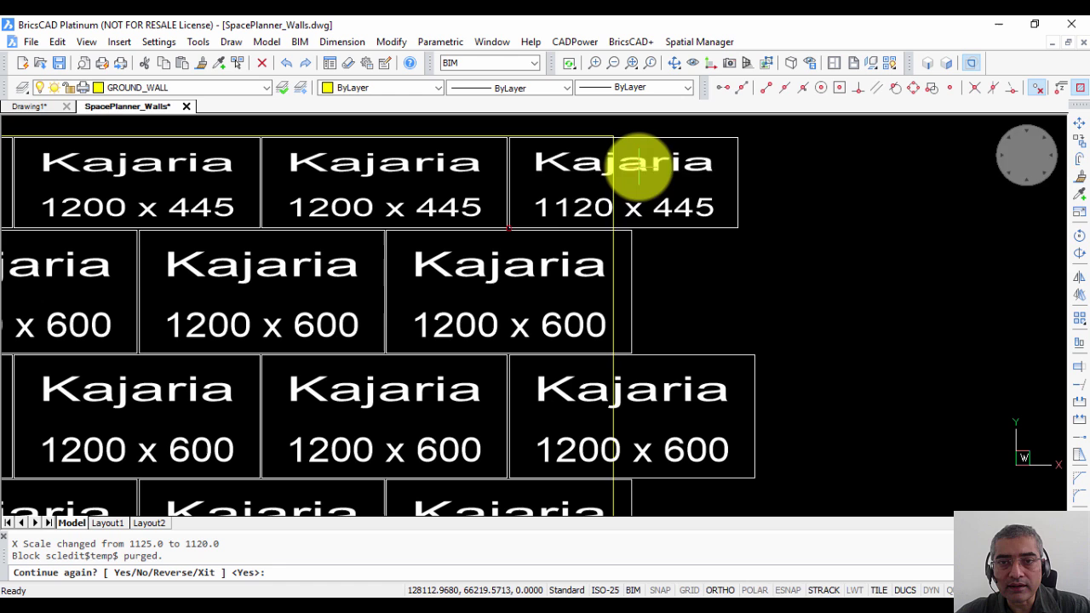
key("Return")
key("Return")
key("Return")
key("Return")
key("Return")
key("Return")
key("Return")
key("Return")
key("Return")
key("Return")
key("Return")
key("Return")
key("Return")
key("Return")
key("Return")
key("Return")
key("Return")
key("Return")
key("Return")
key("Return")
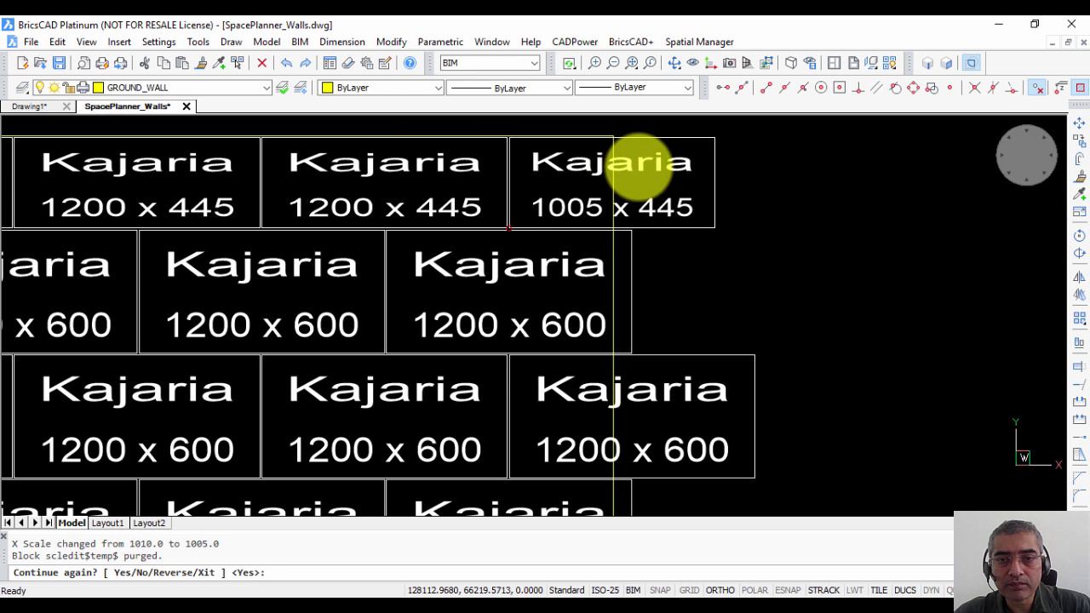
key("Return")
key("Return")
key("Return")
key("Return")
key("Return")
key("Return")
key("Return")
key("Return")
key("Return")
key("Return")
key("Return")
key("Return")
key("Return")
key("Return")
key("Return")
key("Return")
key("Return")
key("Return")
key("Return")
key("Return")
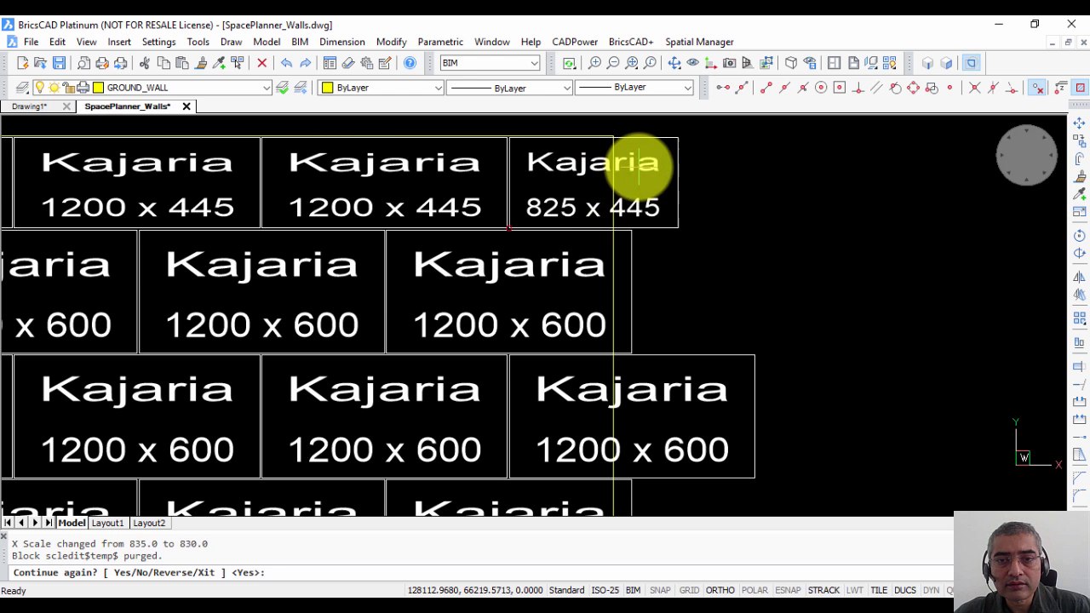
key("Return")
key("Return")
key("Return")
key("Return")
key("Return")
key("Return")
key("Return")
key("Return")
key("Return")
key("Return")
key("Return")
key("Return")
key("Return")
key("Return")
key("Return")
key("Return")
key("Return")
key("Return")
key("Return")
key("Return")
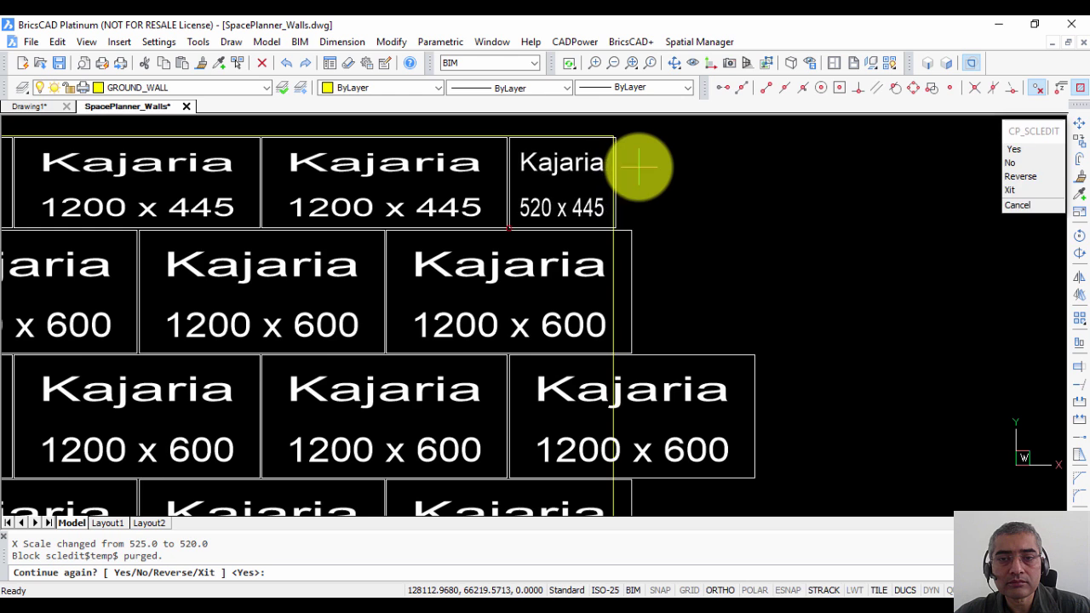
scroll(608, 263, "up", 4)
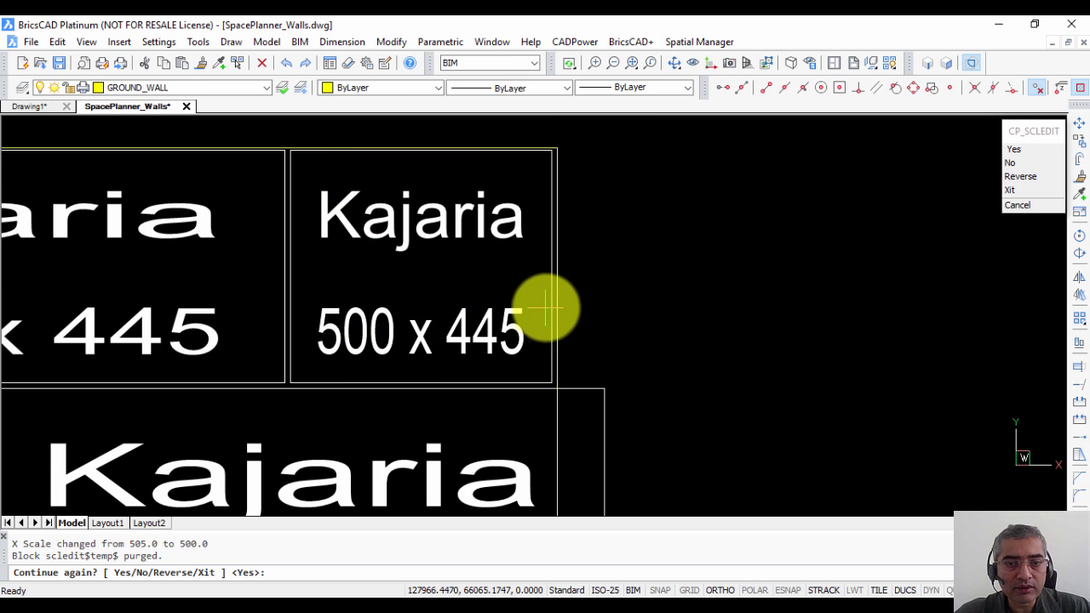
scroll(603, 338, "down", 2)
middle_click_drag(603, 333, 662, 153)
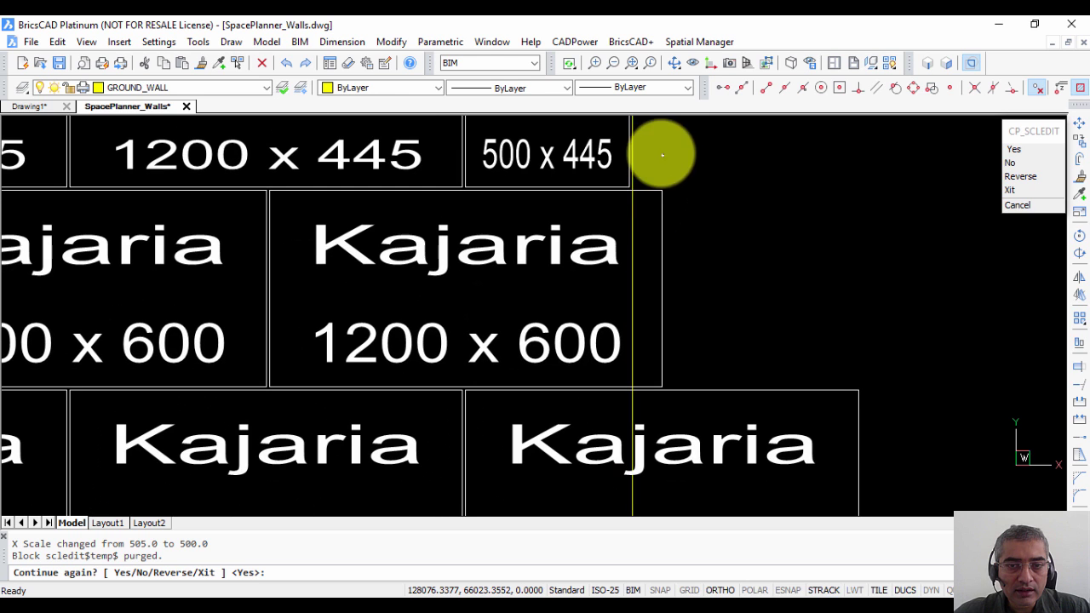
key("Return")
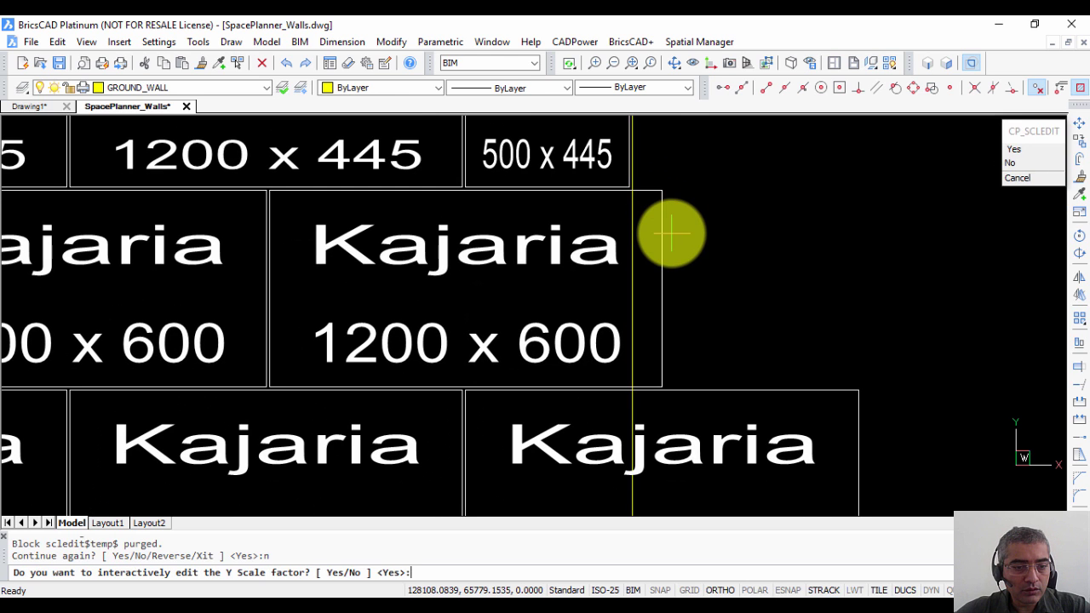
key("Return")
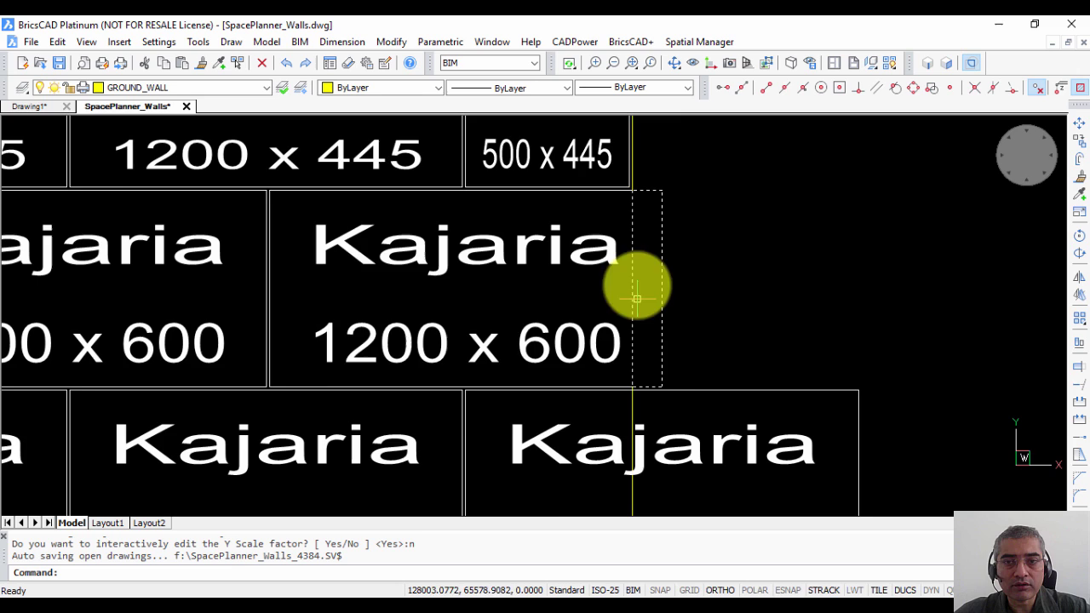
scroll(657, 287, "down", 2)
middle_click_drag(662, 297, 662, 319)
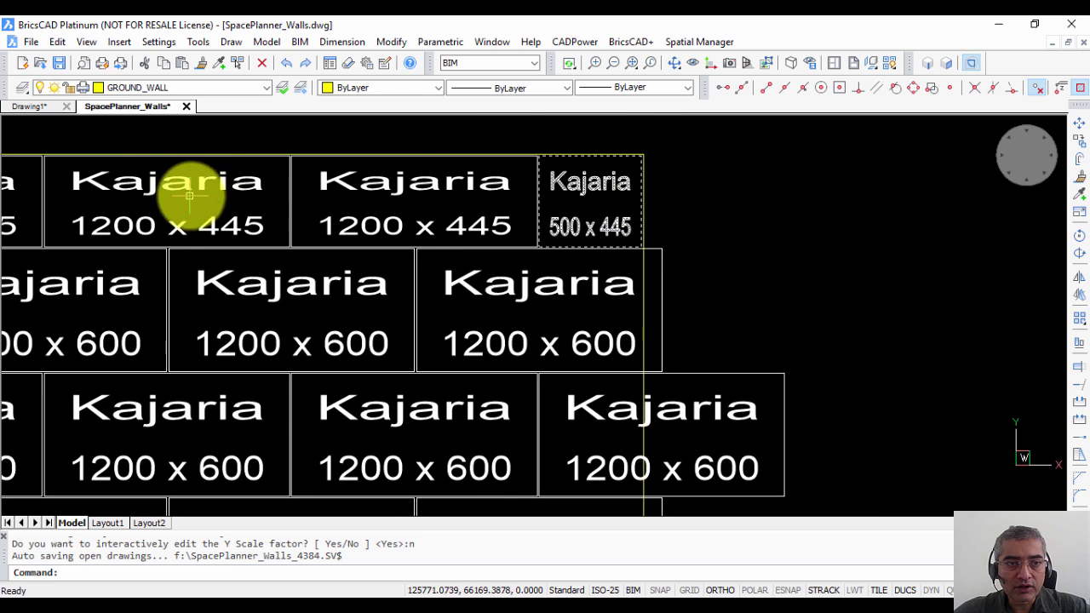
scroll(626, 340, "down", 3)
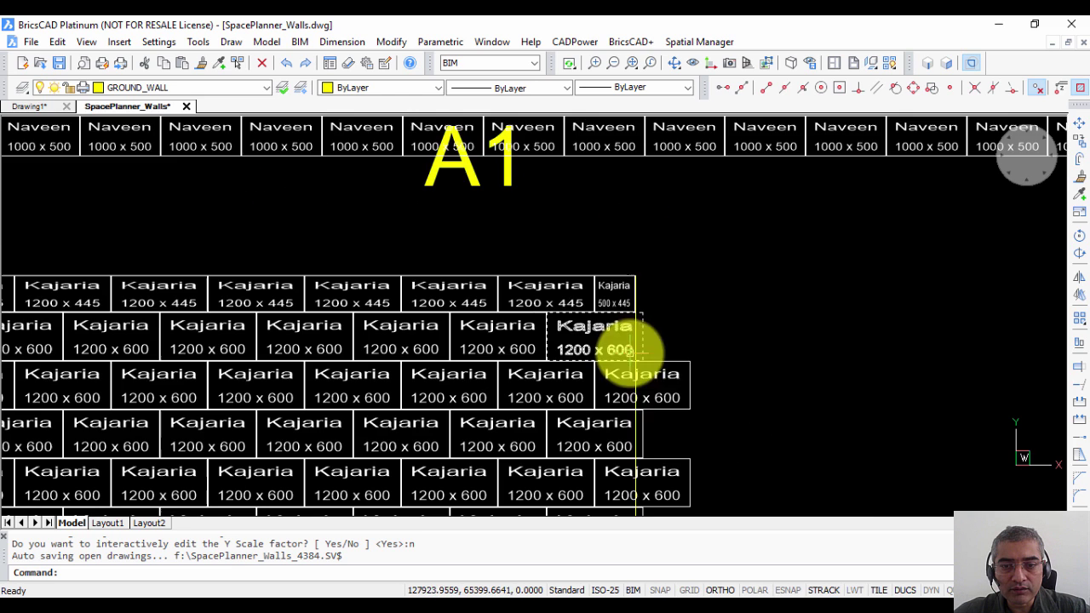
middle_click_drag(635, 419, 608, 359)
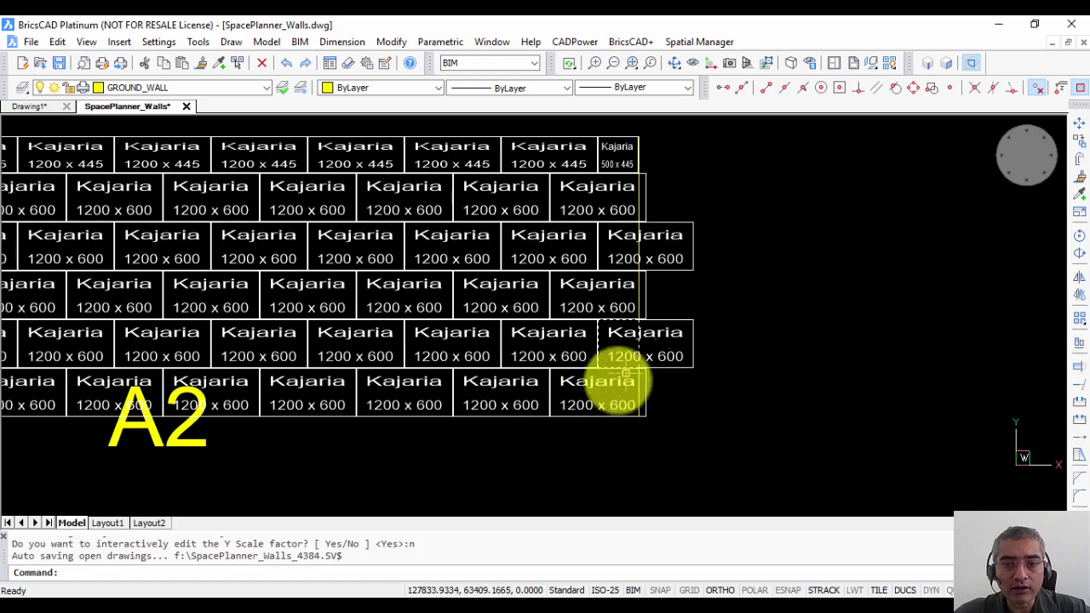
middle_click_drag(409, 321, 900, 292)
mouse_move(207, 304)
middle_mouse_down()
mouse_move(231, 378)
mouse_move(38, 383)
middle_mouse_up()
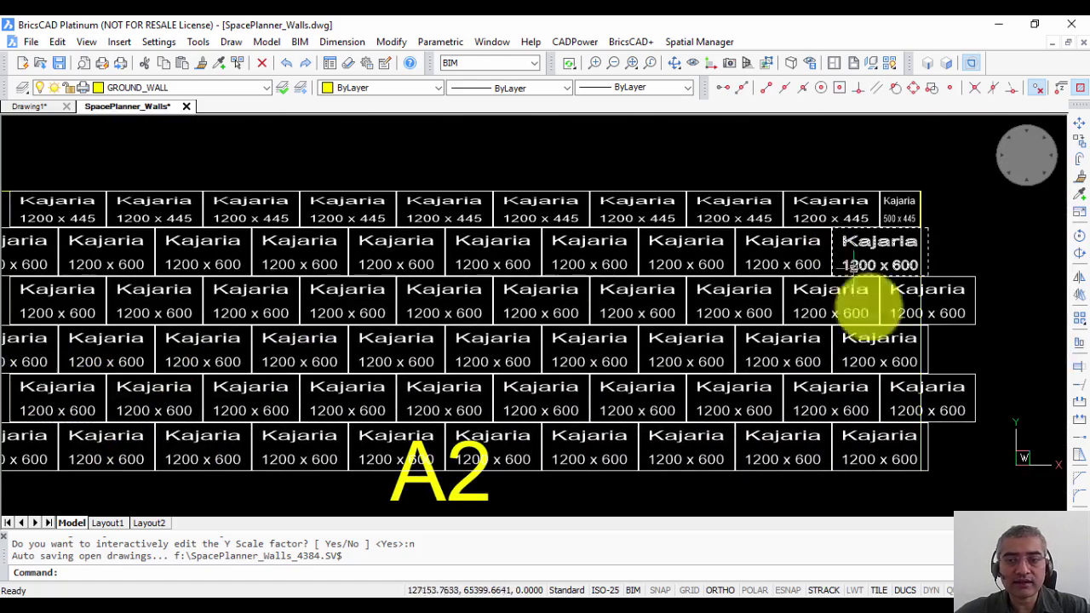
mouse_move(568, 356)
scroll(560, 236, "down", 5)
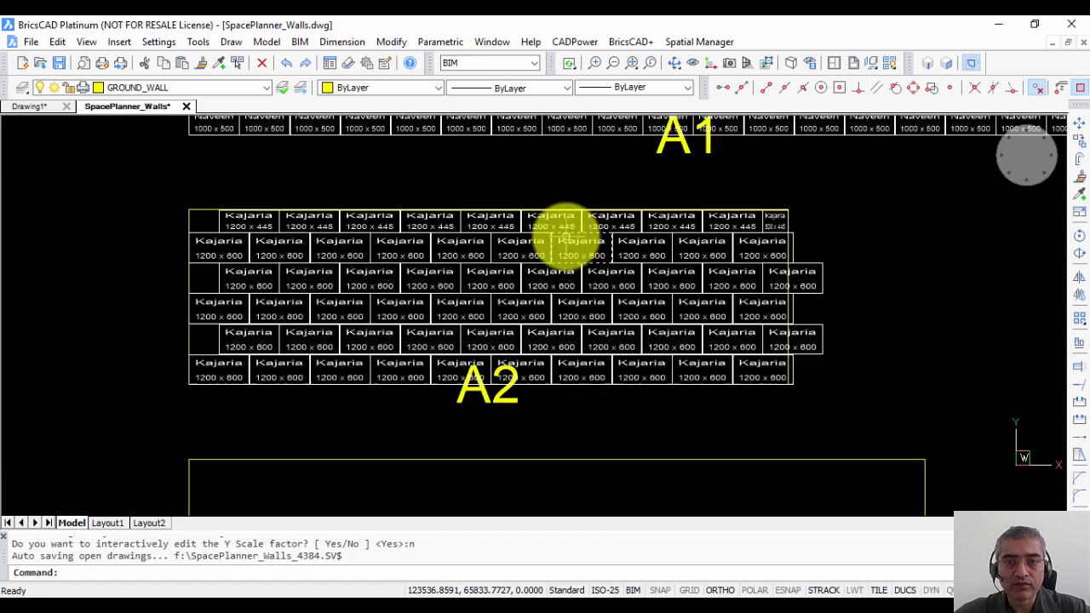
scroll(547, 270, "up", 6)
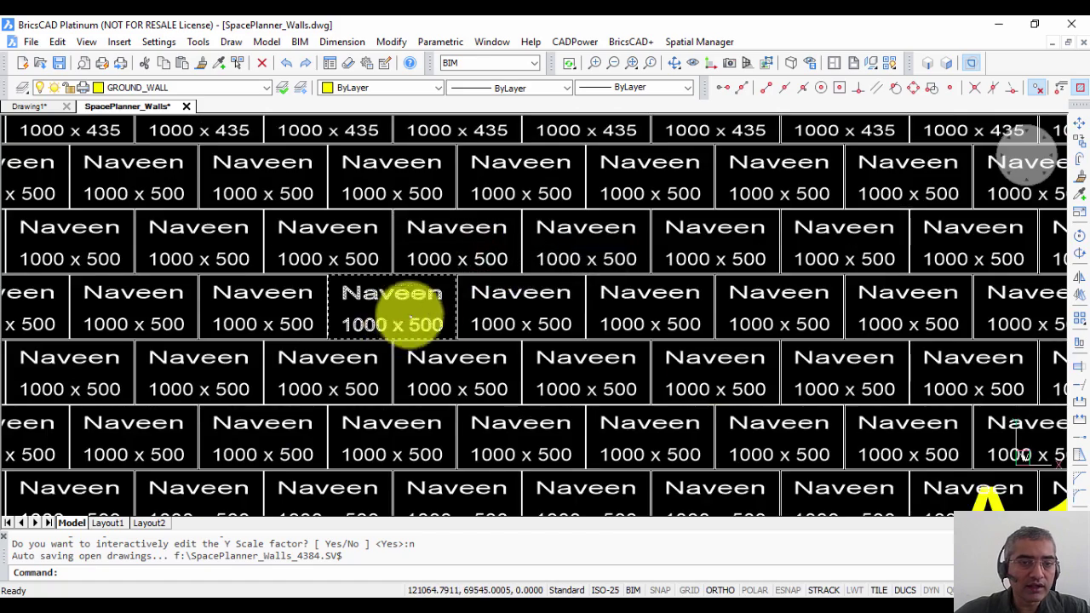
mouse_move(389, 309)
middle_mouse_down()
mouse_move(773, 287)
mouse_move(798, 297)
middle_mouse_up()
mouse_move(377, 281)
middle_mouse_down()
mouse_move(381, 364)
mouse_move(315, 337)
middle_mouse_up()
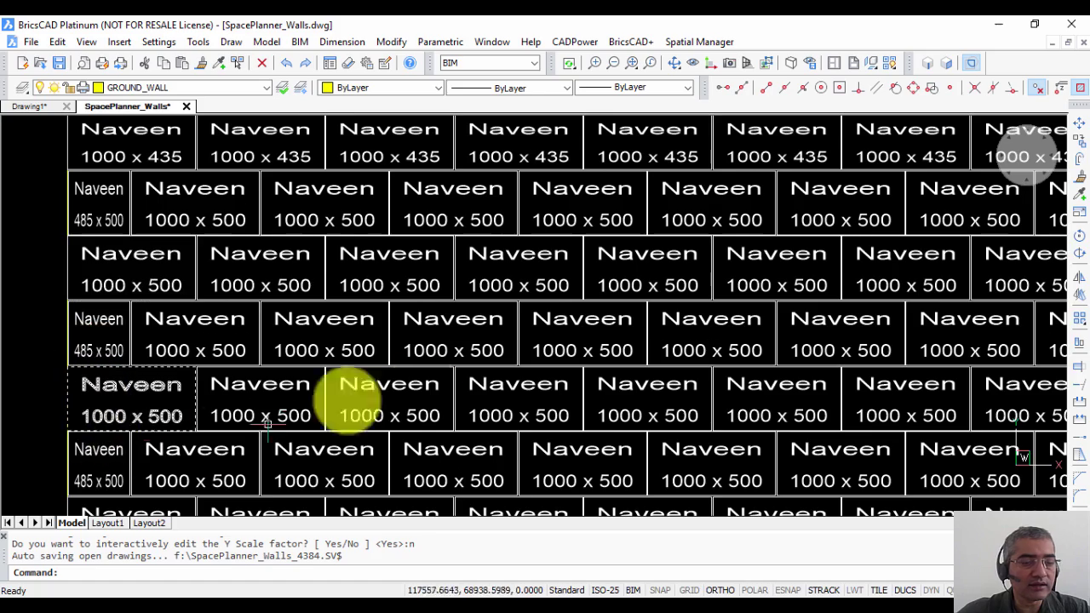
scroll(349, 400, "up", 2)
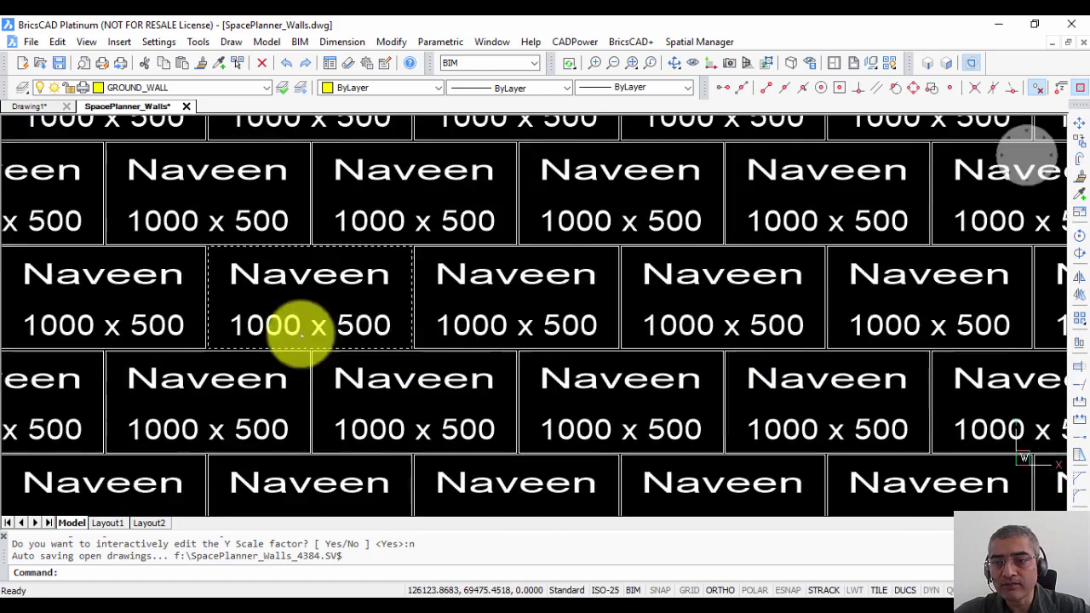
scroll(300, 332, "up", 5)
mouse_move(588, 235)
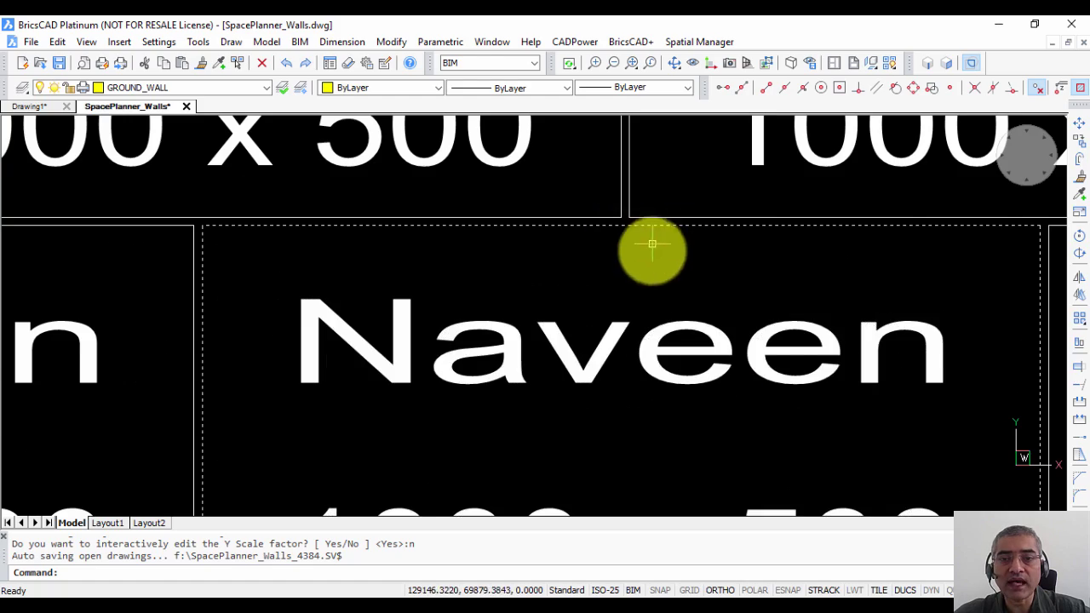
scroll(649, 296, "down", 5)
mouse_move(862, 273)
middle_mouse_down()
mouse_move(568, 304)
mouse_move(757, 235)
mouse_move(869, 275)
mouse_move(459, 285)
middle_mouse_up()
scroll(458, 285, "down", 2)
mouse_move(584, 292)
middle_mouse_down()
mouse_move(554, 273)
mouse_move(638, 273)
middle_mouse_up()
scroll(545, 271, "down", 2)
mouse_move(560, 246)
middle_mouse_down()
mouse_move(621, 224)
mouse_move(782, 226)
mouse_move(362, 219)
middle_mouse_up()
scroll(782, 226, "down", 3)
scroll(360, 219, "up", 2)
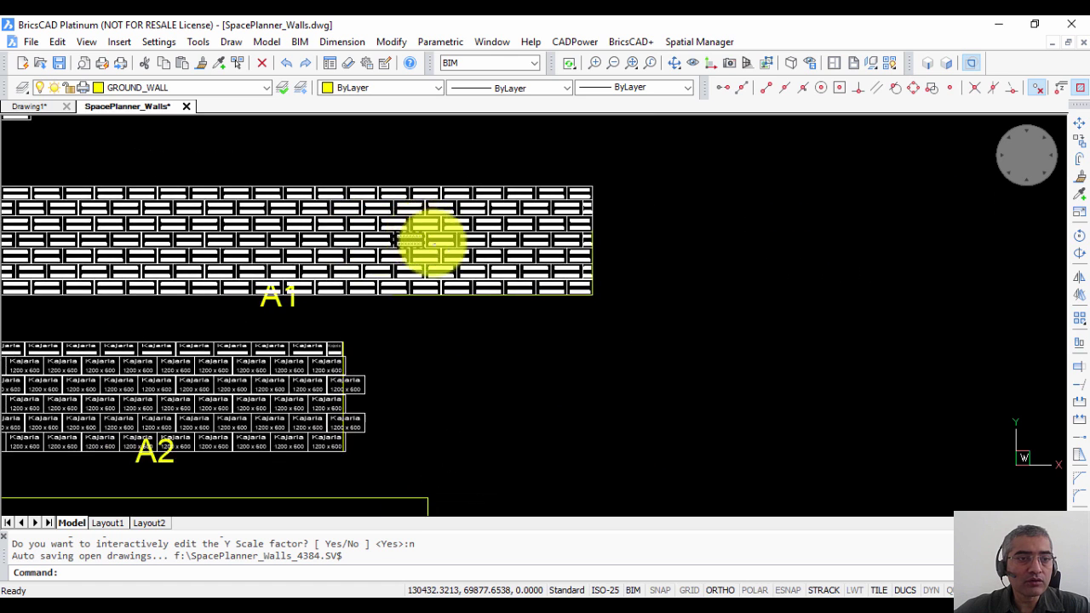
scroll(434, 241, "up", 1)
Set the BOM / BOQ Manager to Count Scale Factors for TILE10 and bring the dialog fully into view.
left_click(574, 42)
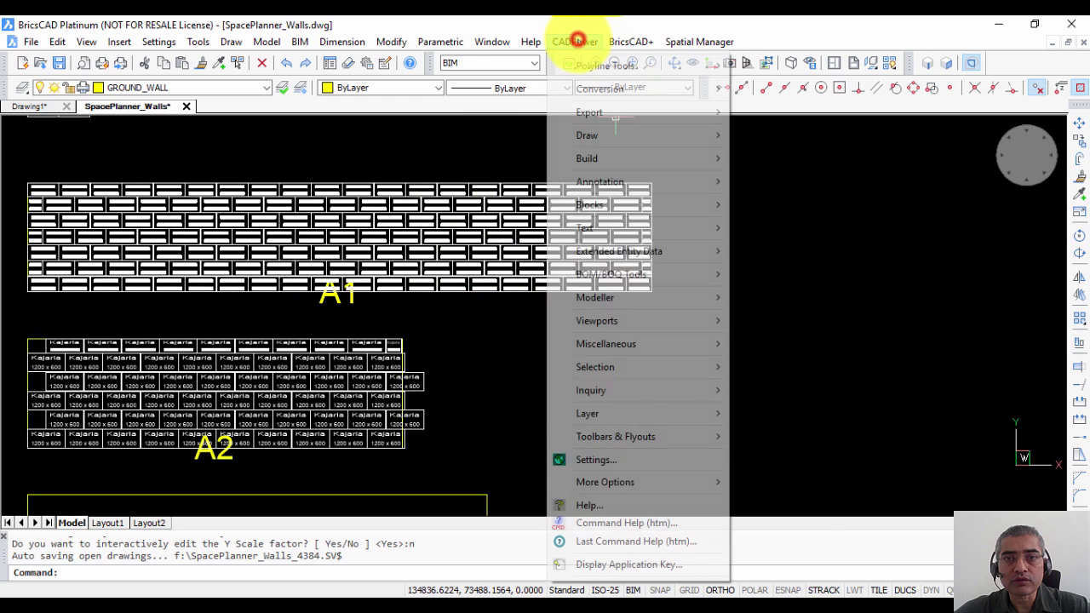
left_click(586, 273)
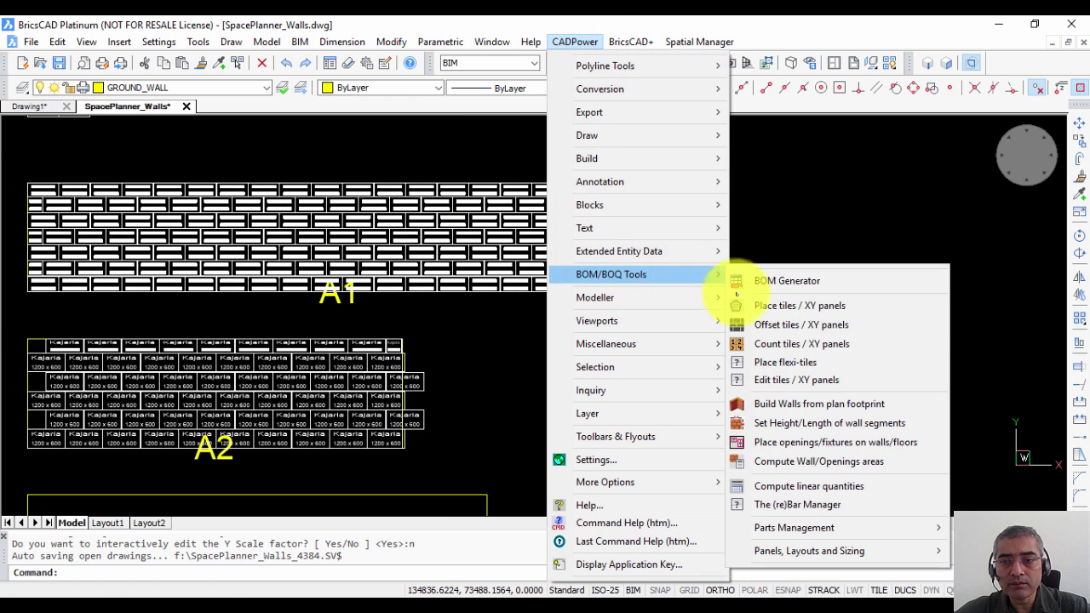
left_click(773, 346)
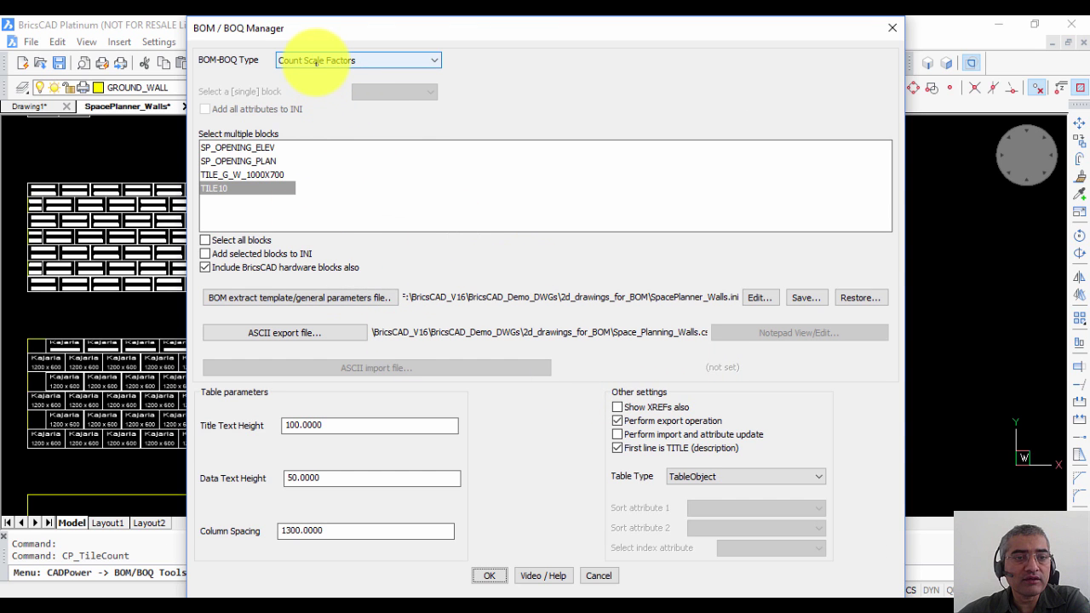
left_click(255, 196)
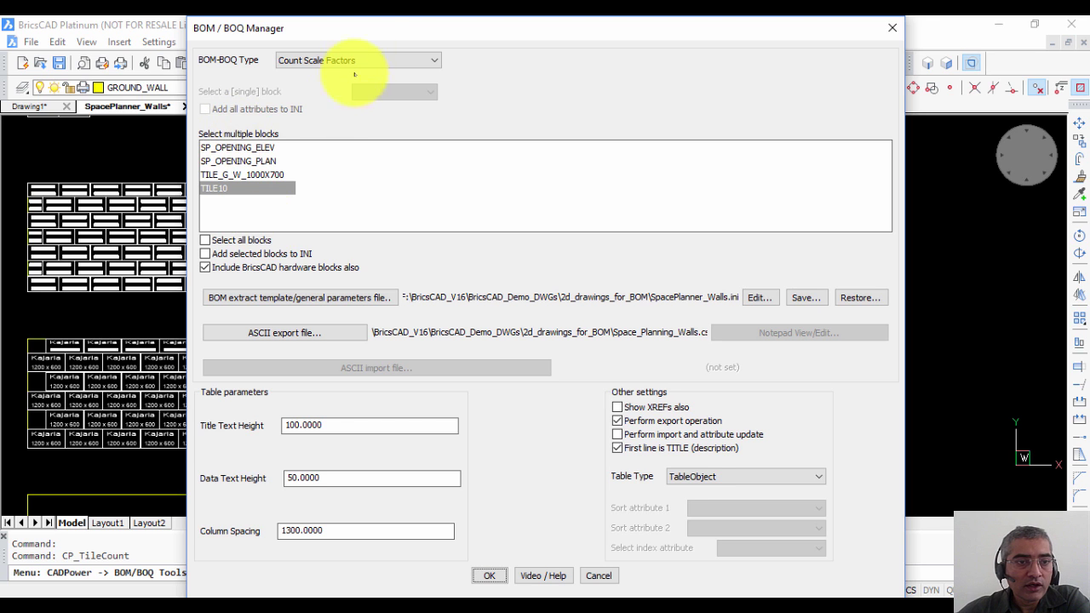
left_click_drag(362, 31, 681, 96)
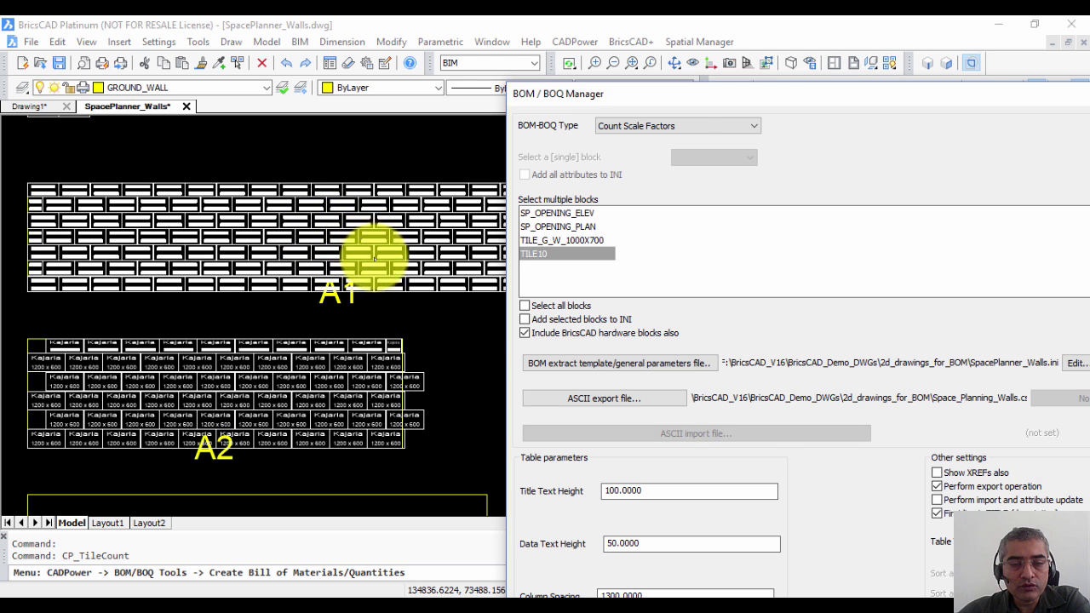
left_click_drag(691, 100, 325, 34)
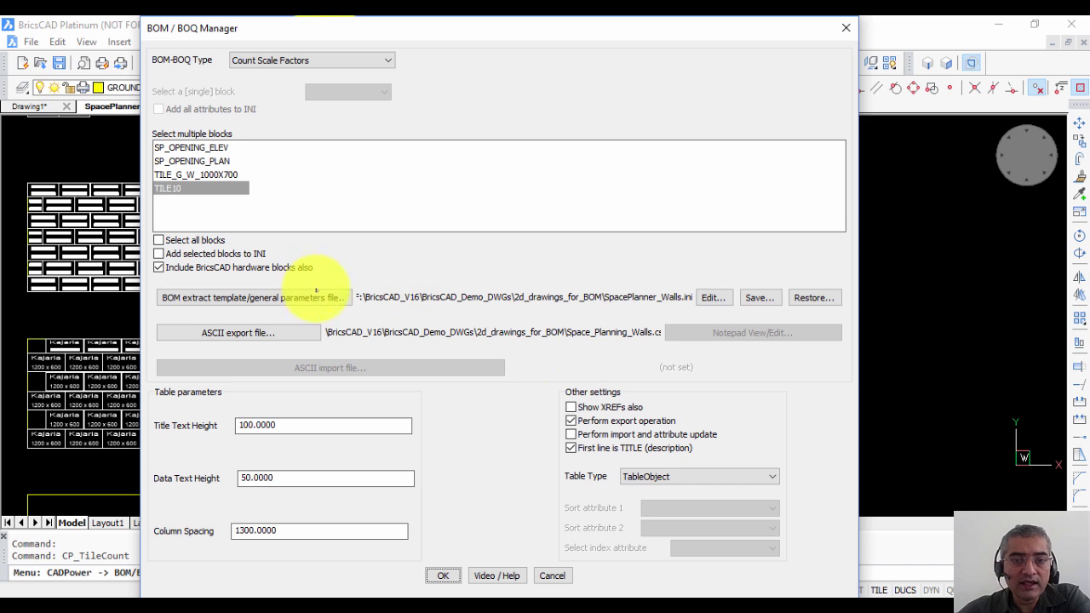
Open the template's RESOURCE&MATERIALS_DEFINITION section values for editing.
left_click(714, 298)
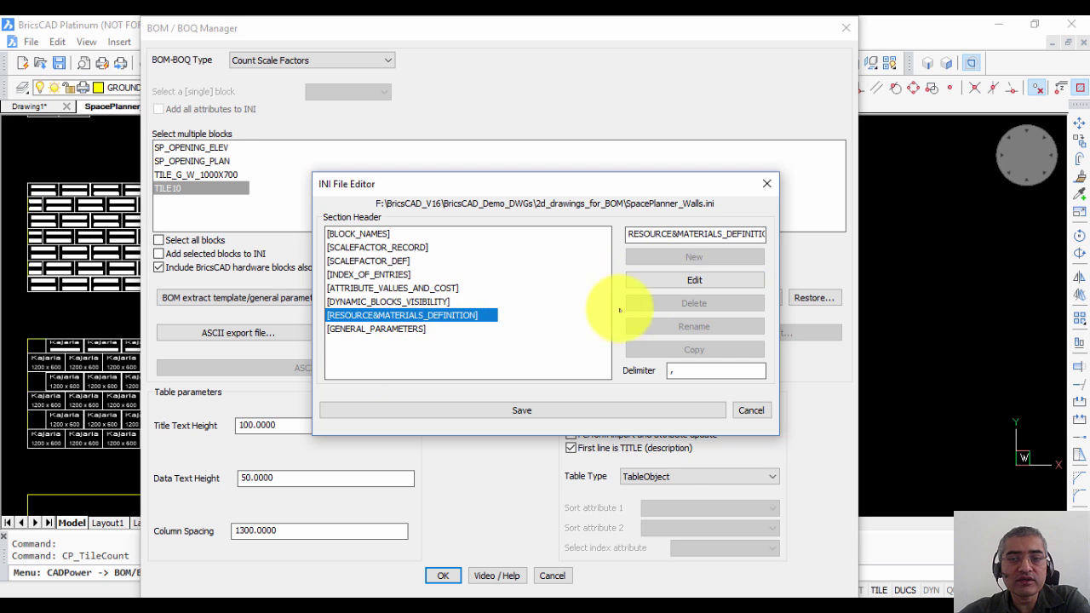
left_click(657, 279)
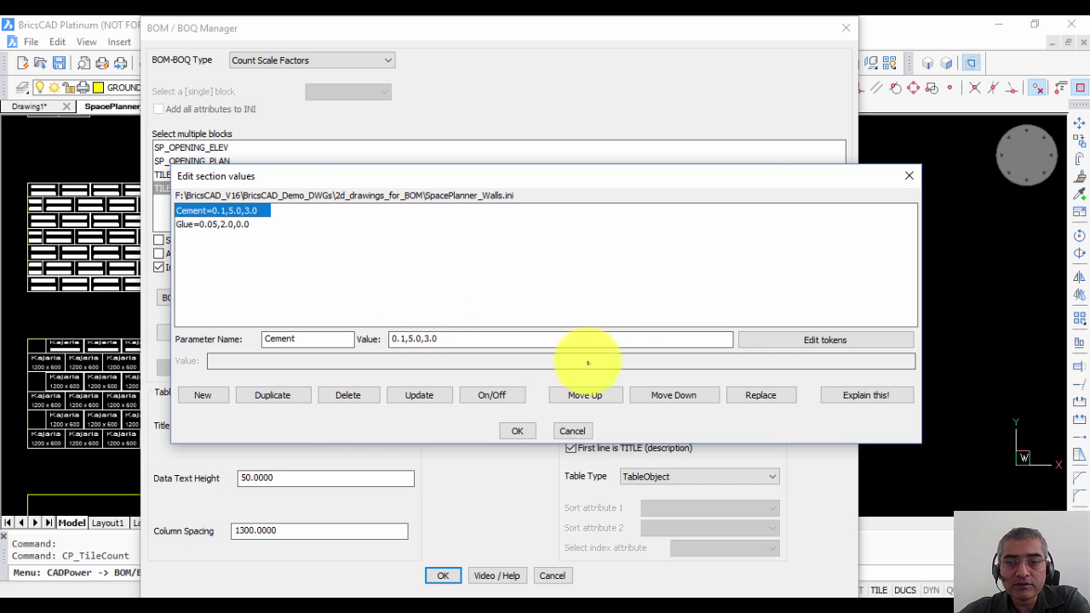
Read the explanation of resource quantity, cost and time, then dismiss it to see Cement and Glue.
left_click(854, 396)
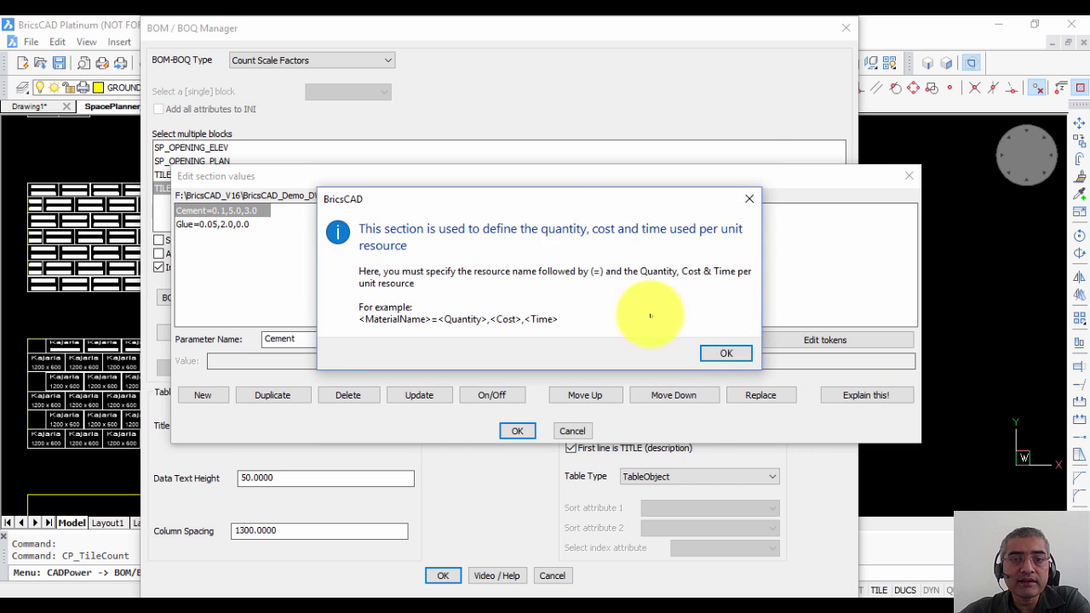
left_click_drag(542, 204, 546, 144)
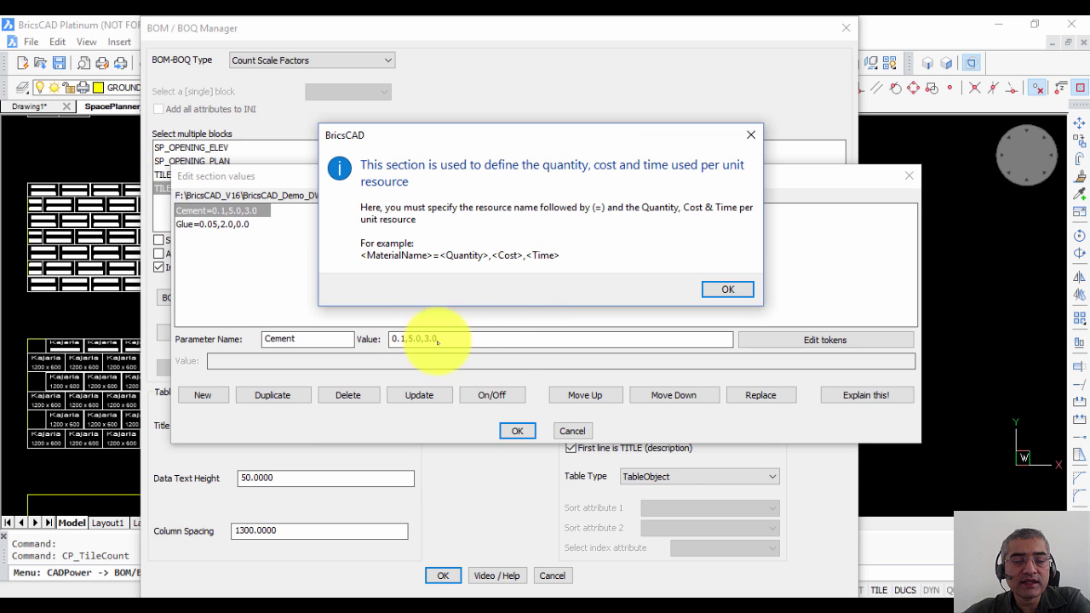
left_click(727, 289)
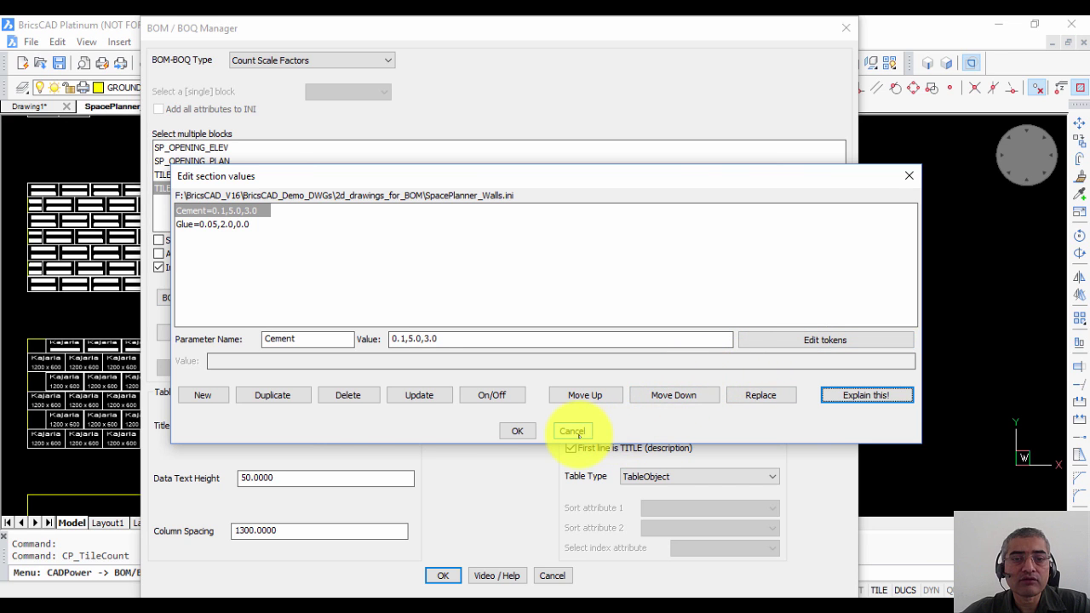
Leave the resource values and read the full SCALEFACTOR_RECORD RECORD_STRUCTURE value.
left_click(572, 431)
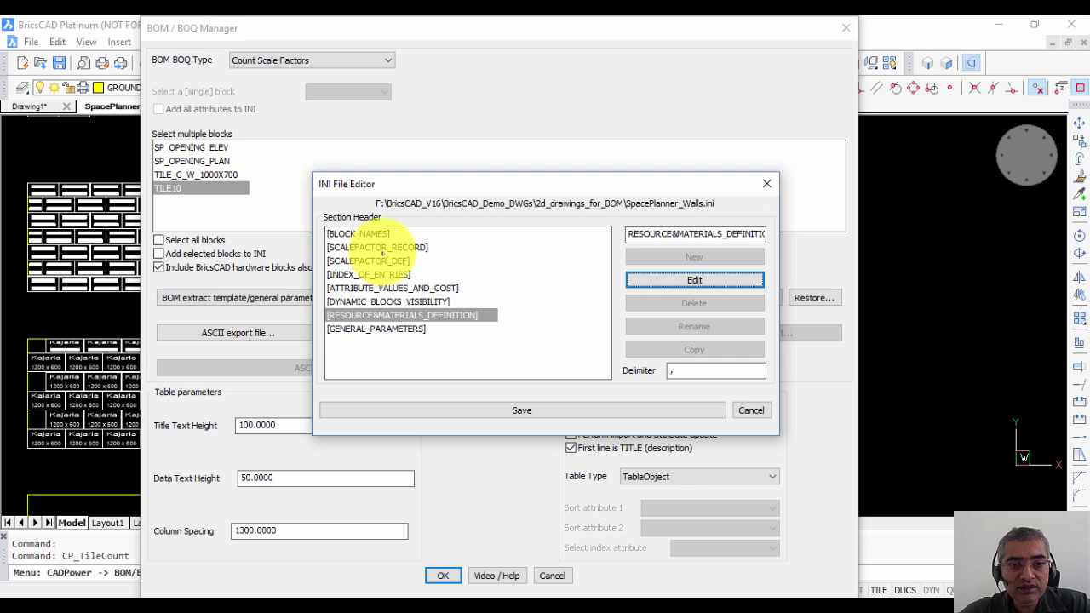
left_click(379, 248)
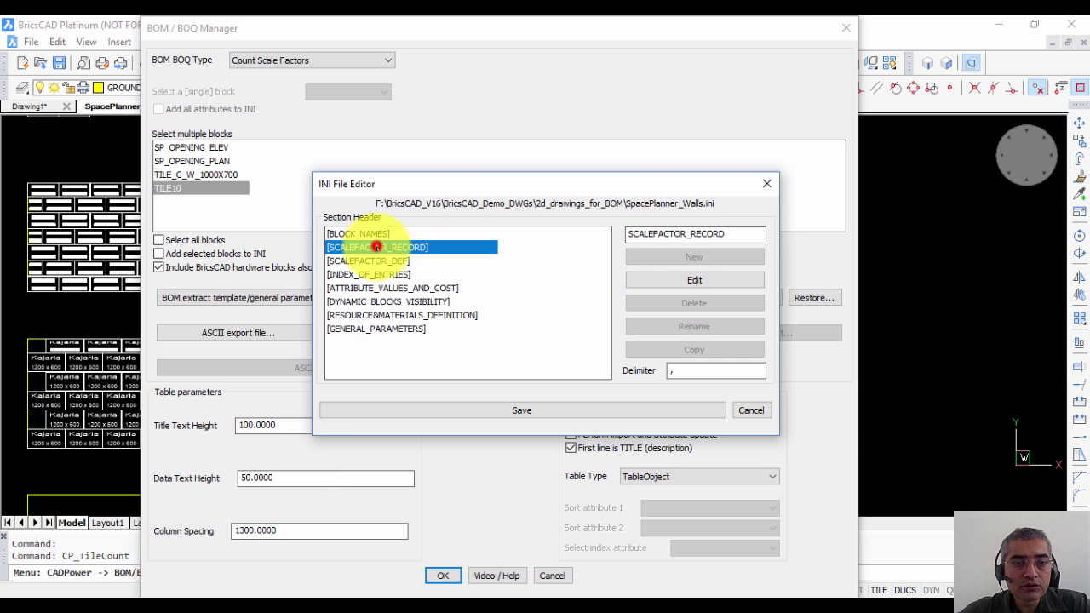
left_click(660, 279)
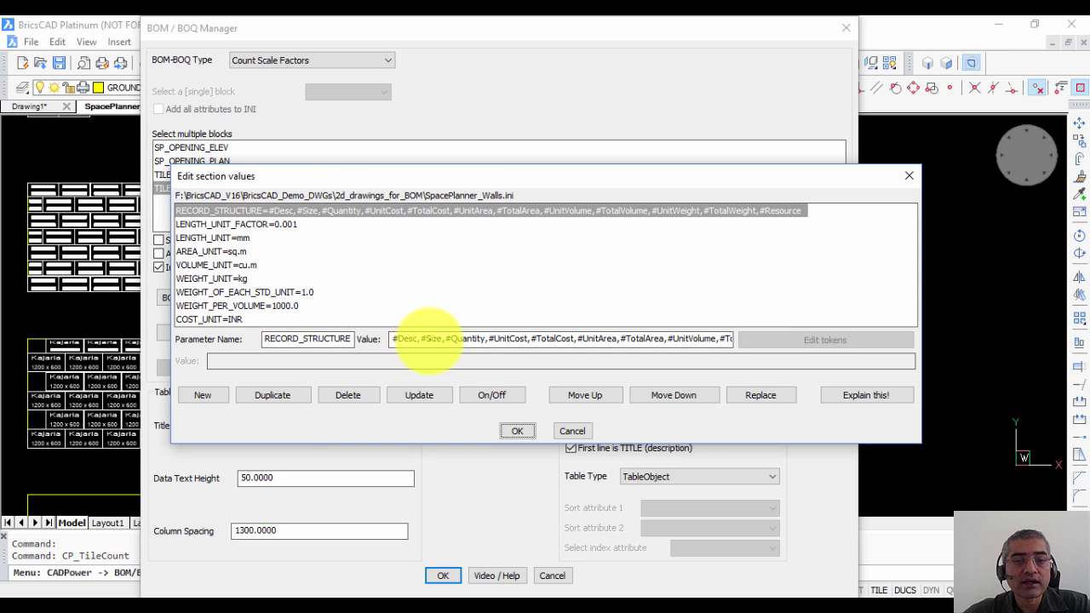
left_click(406, 340)
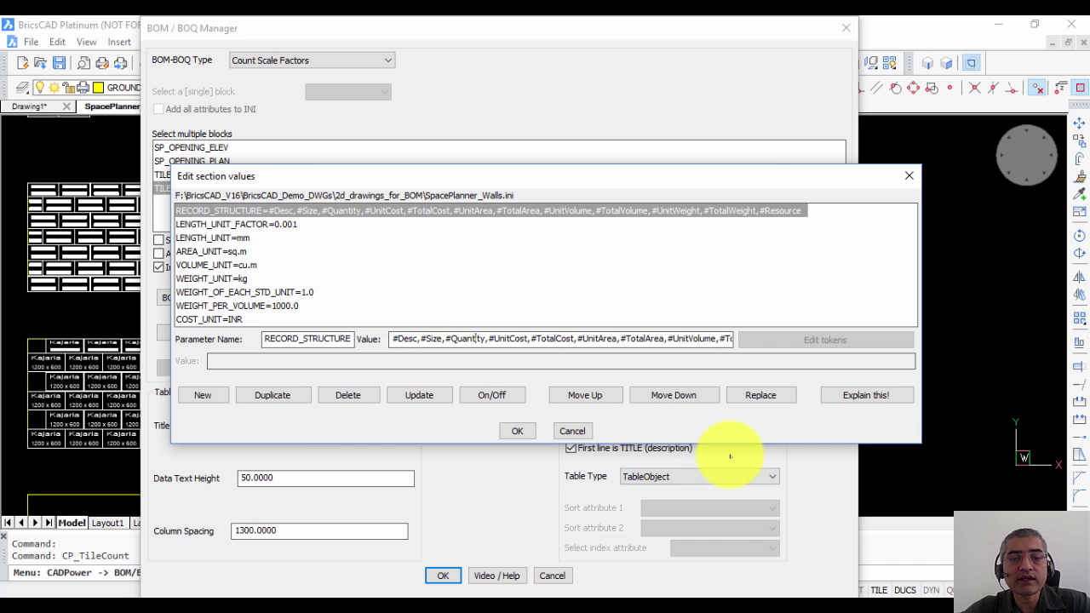
key("Right")
key("Right")
key("Right")
key("Right")
key("Right")
key("Right")
key("Right")
key("Right")
key("Right")
key("Right")
key("Right")
key("Right")
key("Right")
key("Right")
key("Right")
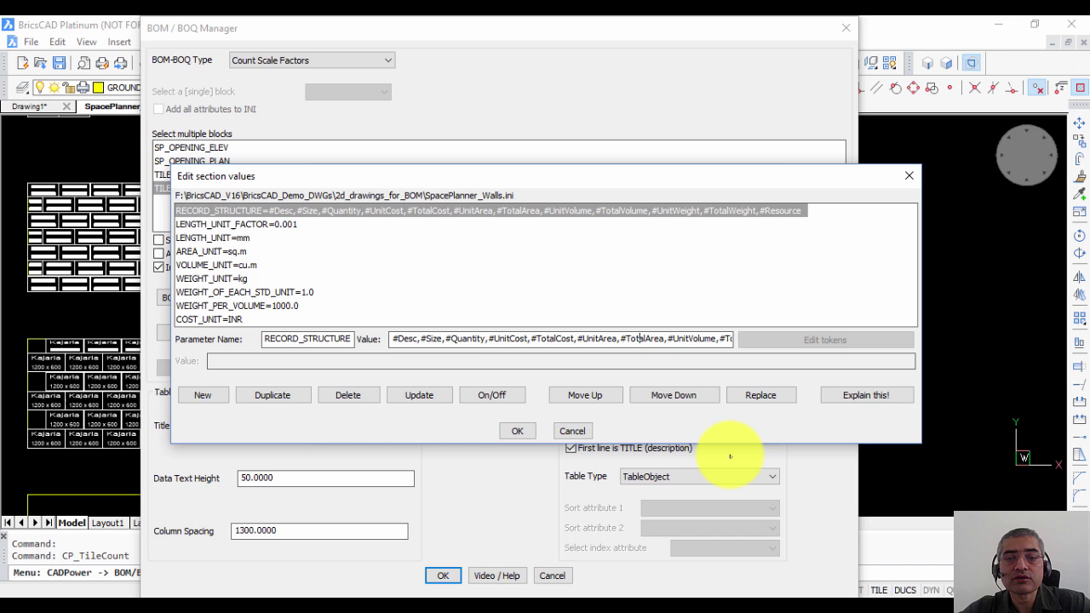
key("Right")
key("Right")
key("Right")
key("Right")
key("Right")
key("Right")
key("Right")
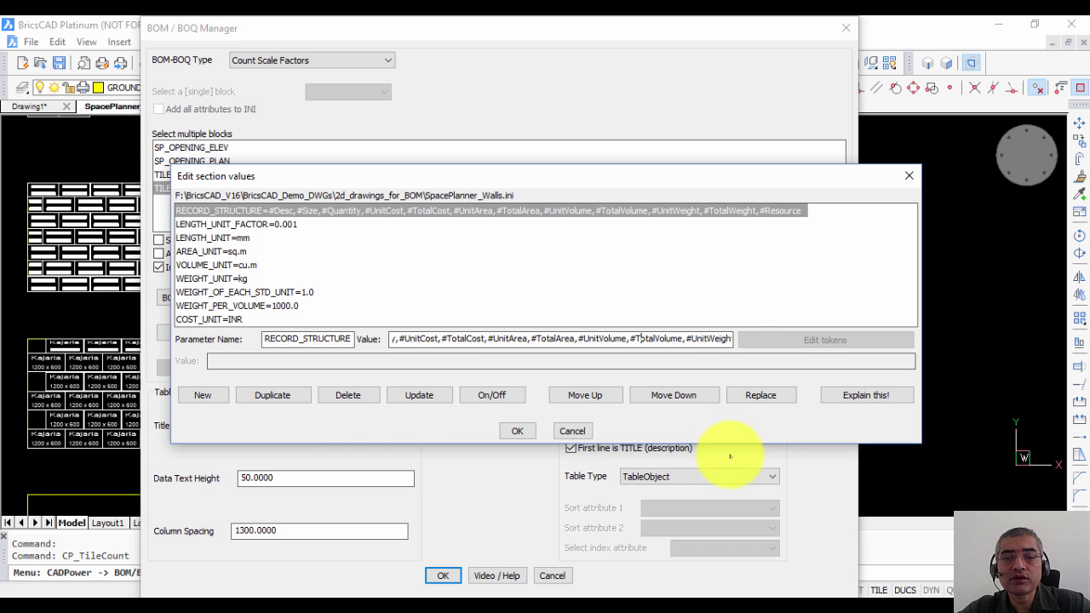
key("Right")
key("Right")
key("Right")
key("Right")
key("Right")
key("Right")
key("Right")
key("Right")
key("Right")
key("Right")
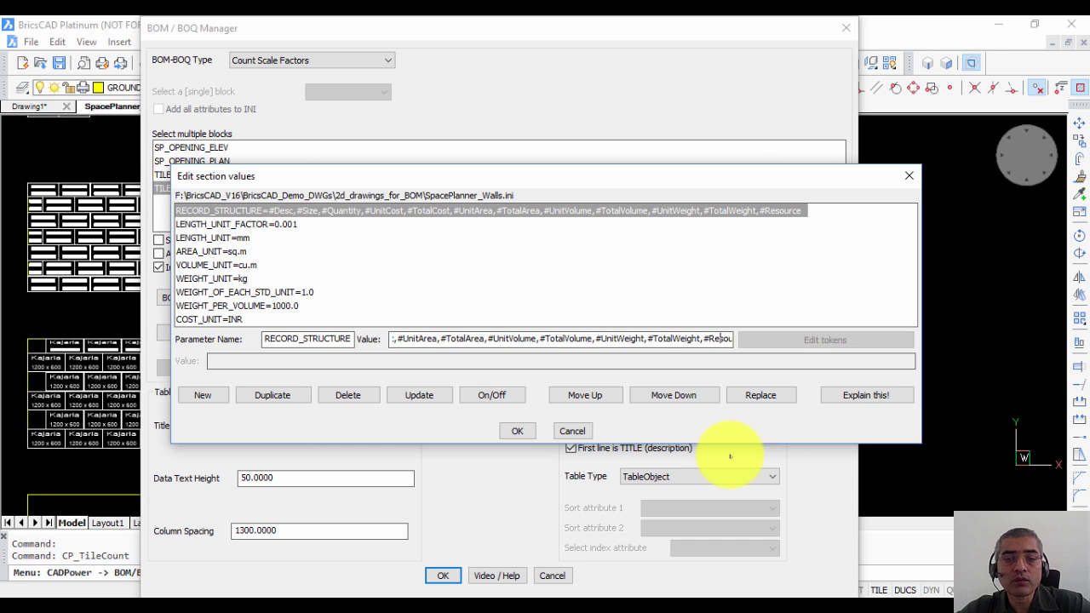
key("Right")
key("Right")
key("Right")
key("Right")
key("Right")
key("Right")
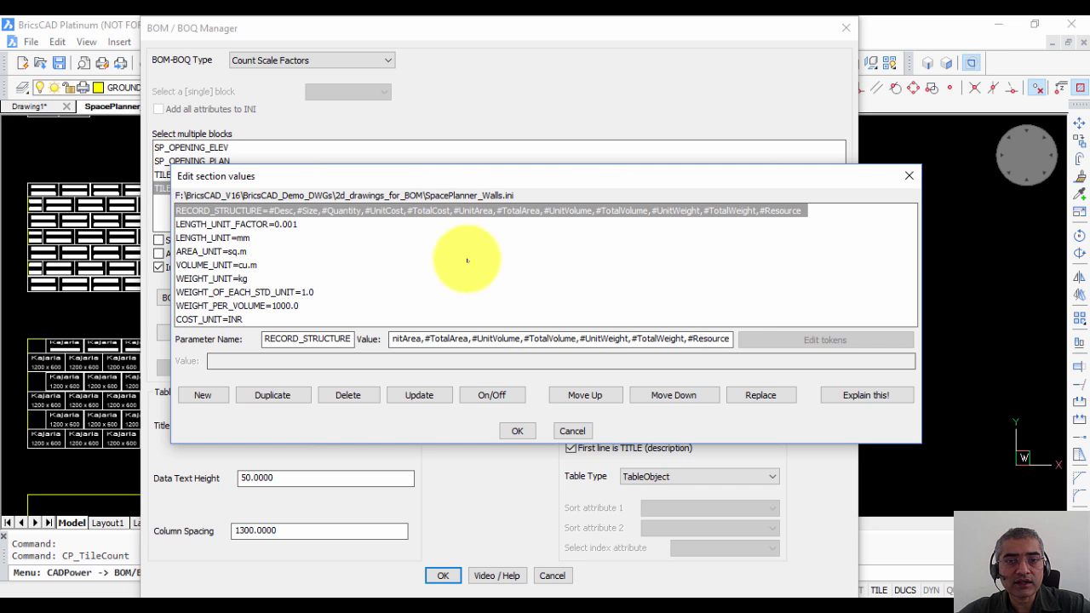
left_click(402, 340)
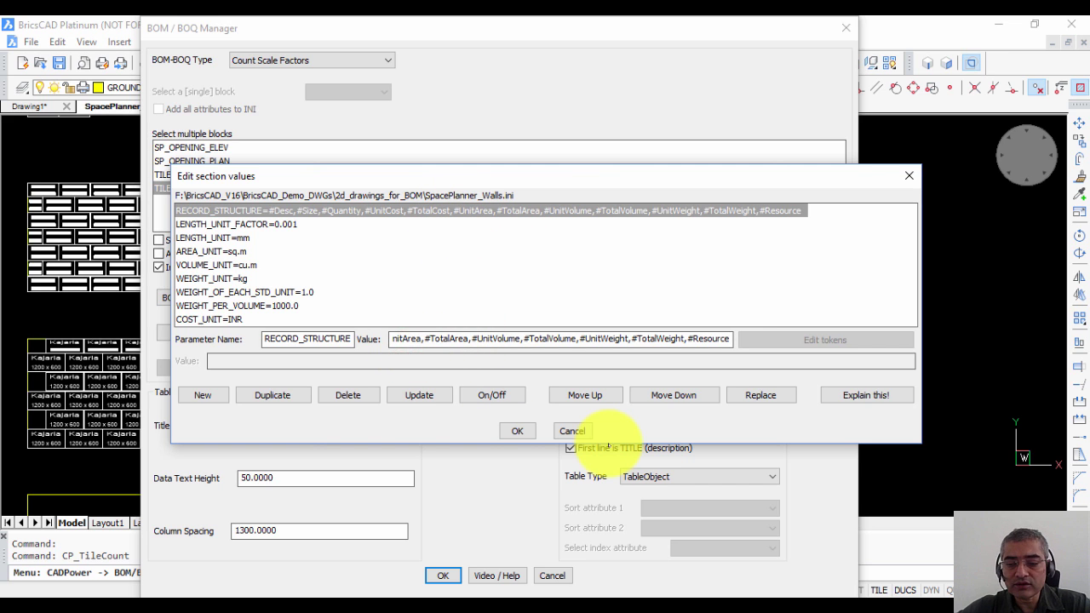
key("Home")
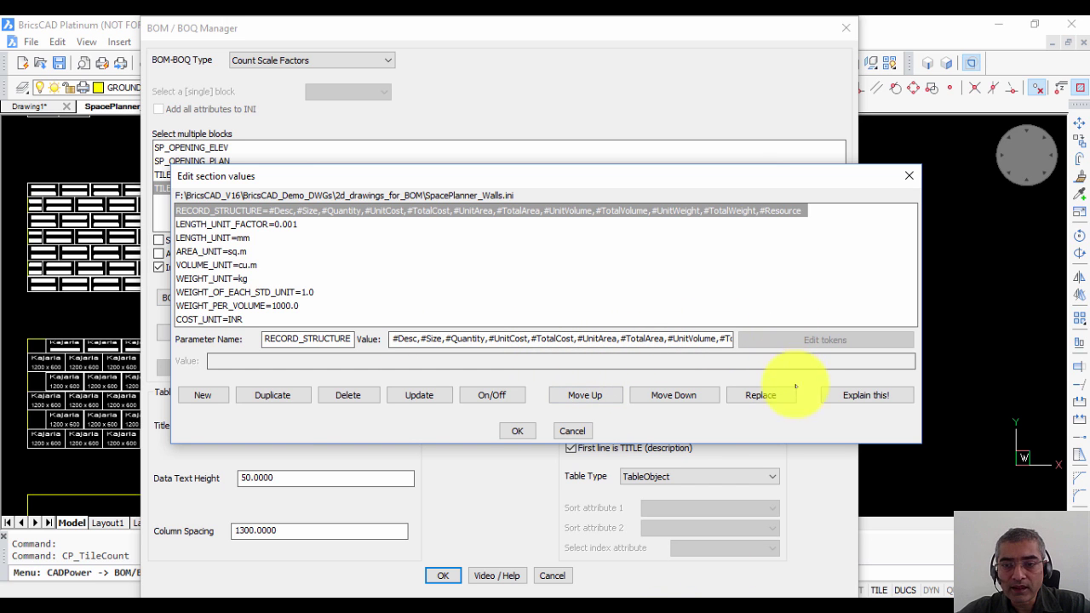
Read the scale factor explanation, then review the length, area, volume, weight and cost unit rows without saving.
left_click(848, 397)
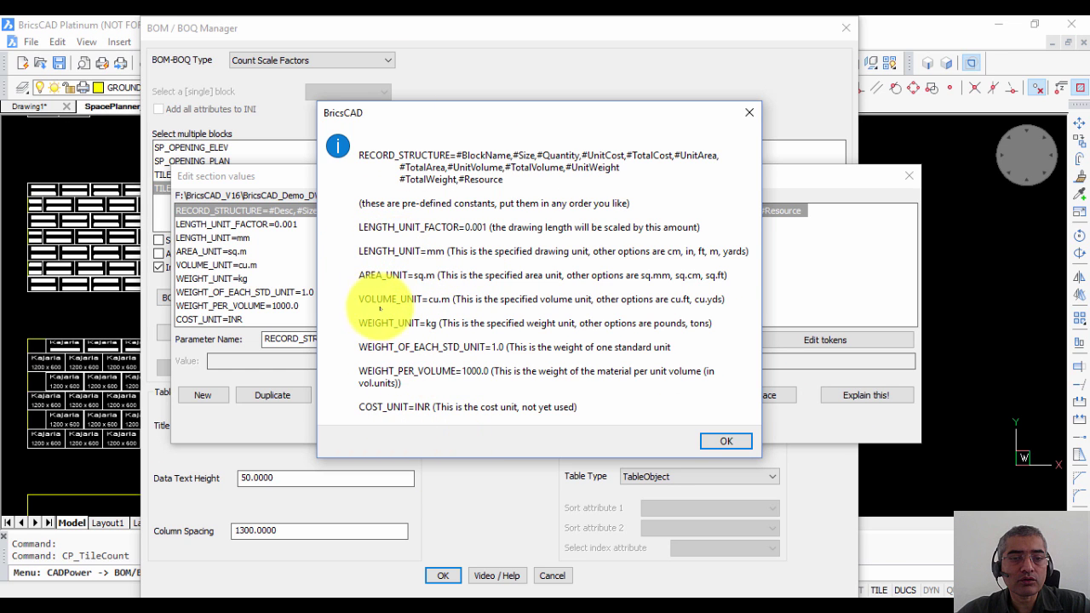
left_click(734, 442)
left_click(209, 238)
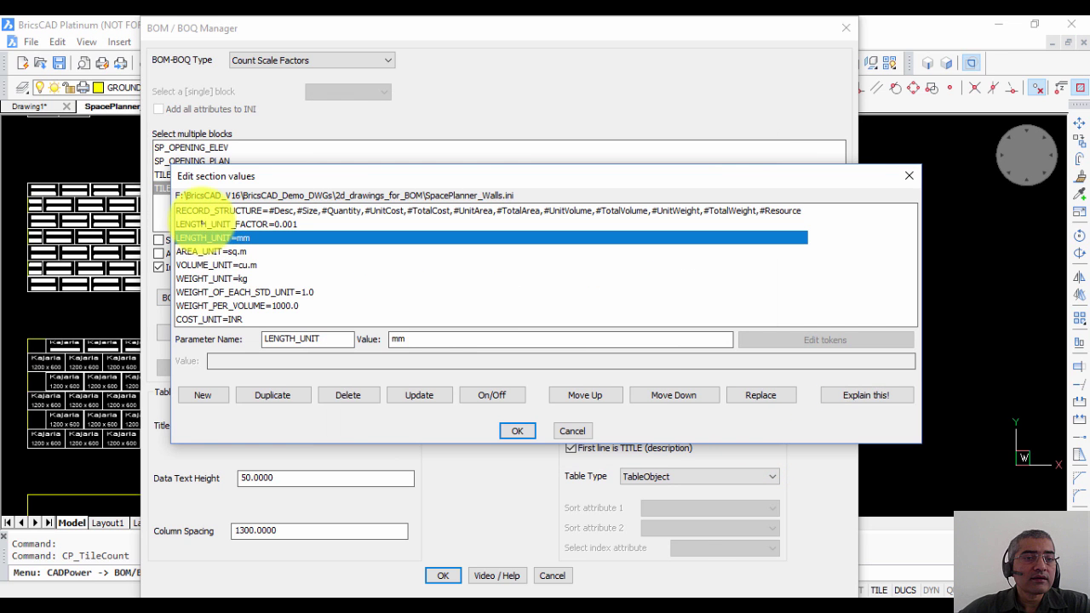
left_click(202, 224)
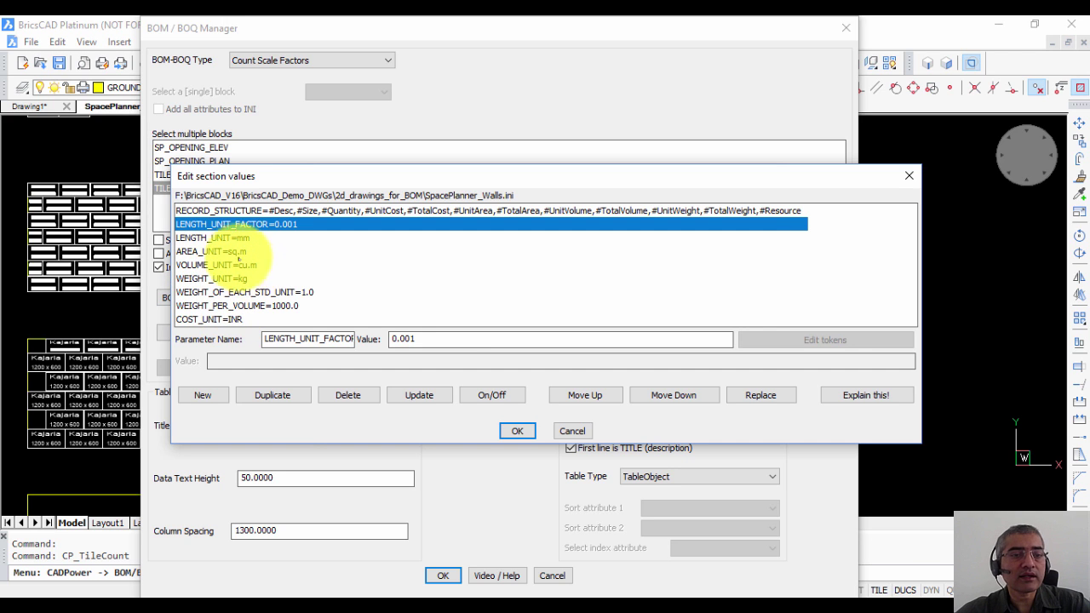
left_click(227, 251)
left_click(231, 264)
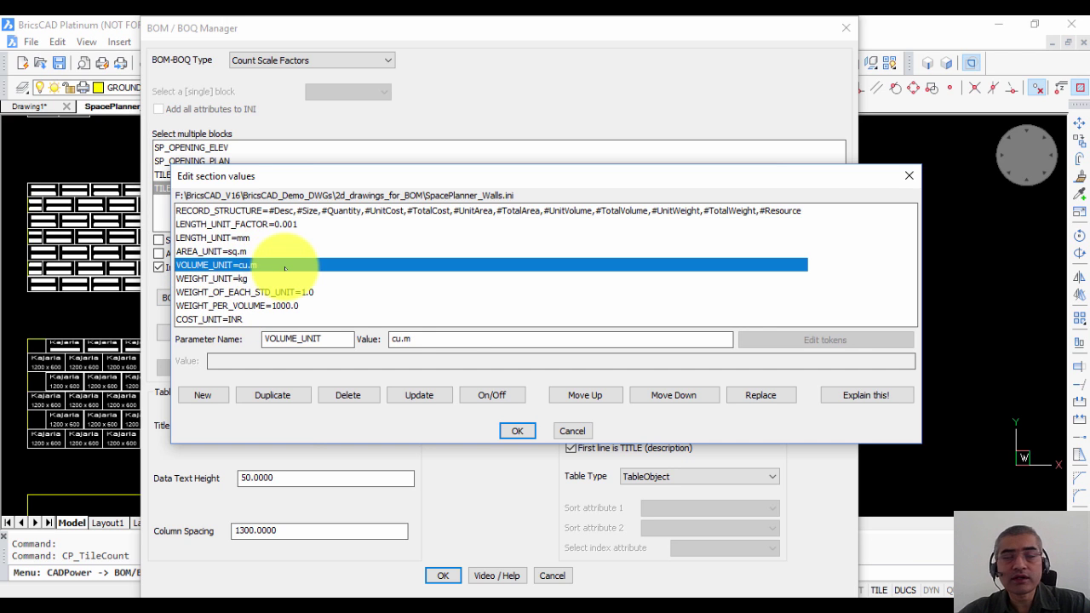
left_click(199, 239)
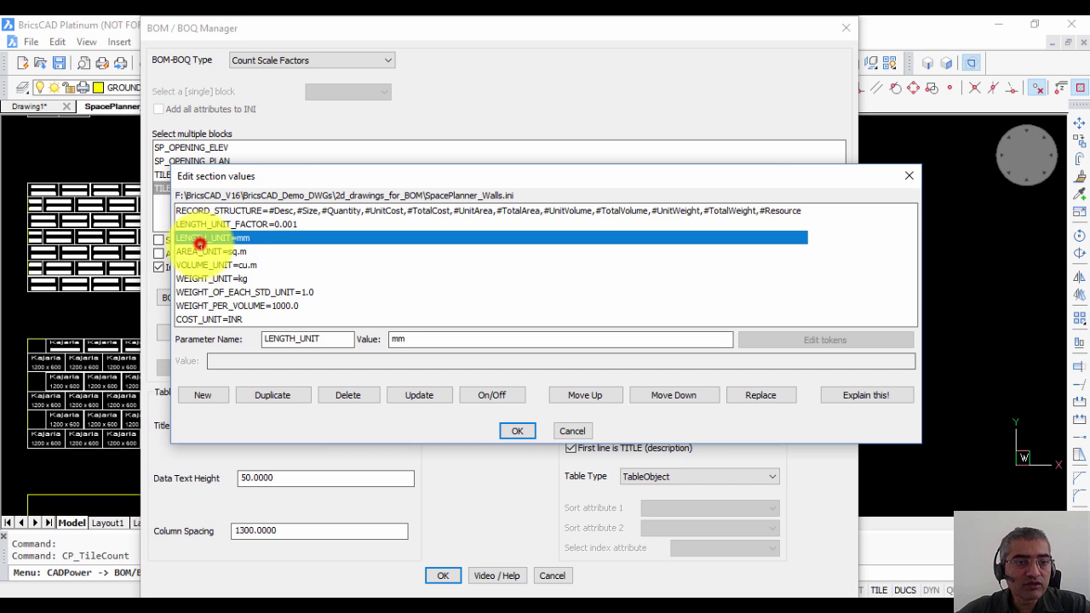
left_click(201, 250)
left_click(203, 265)
left_click(205, 278)
left_click(209, 292)
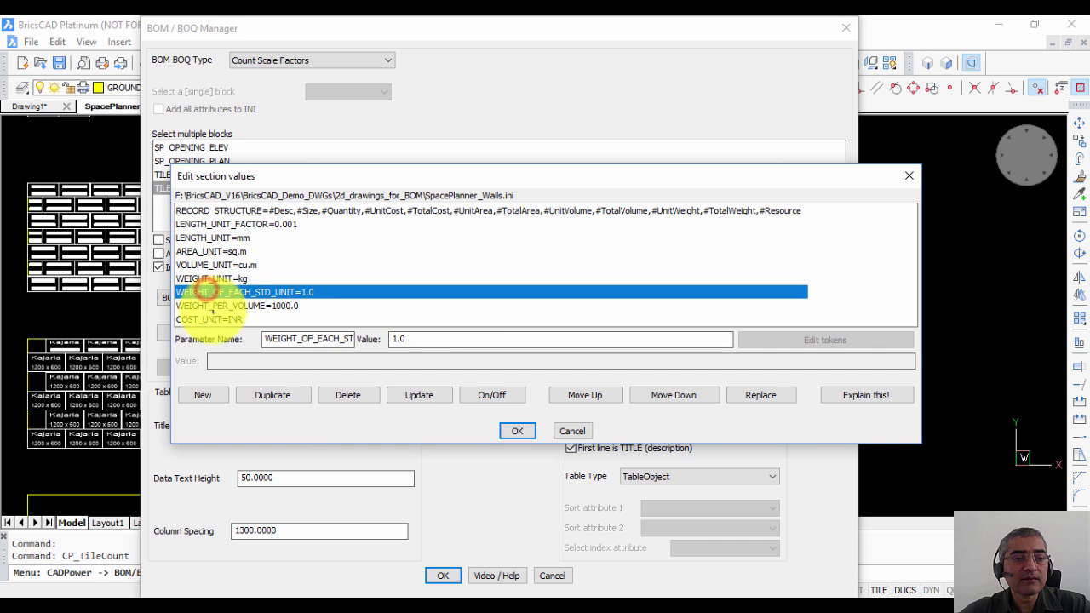
left_click(228, 319)
left_click(571, 430)
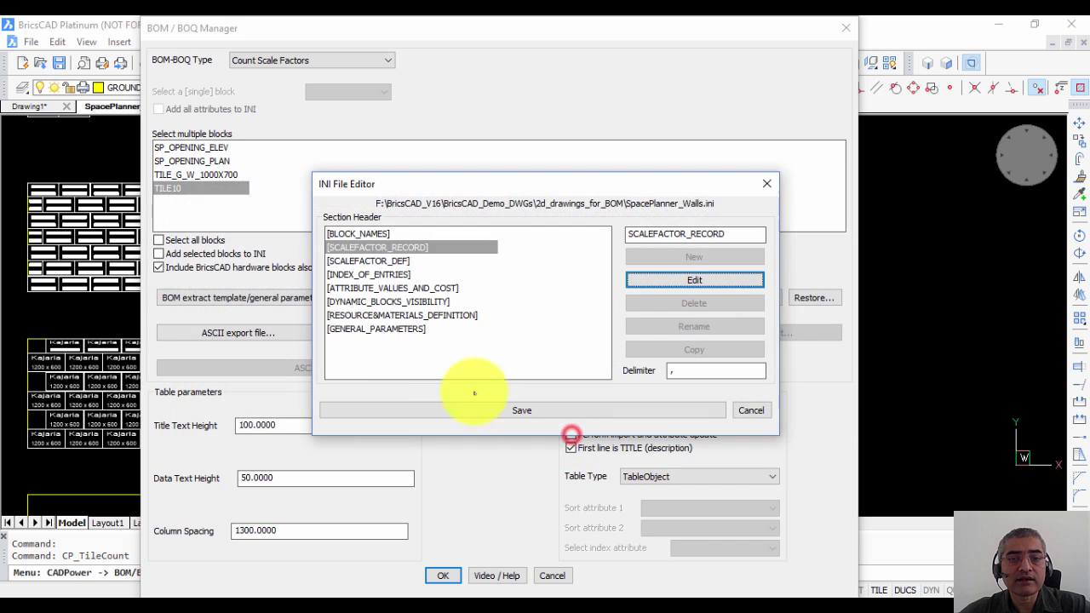
Close the template editor, run the tile count and window-select the tiles of wall A1.
left_click(746, 410)
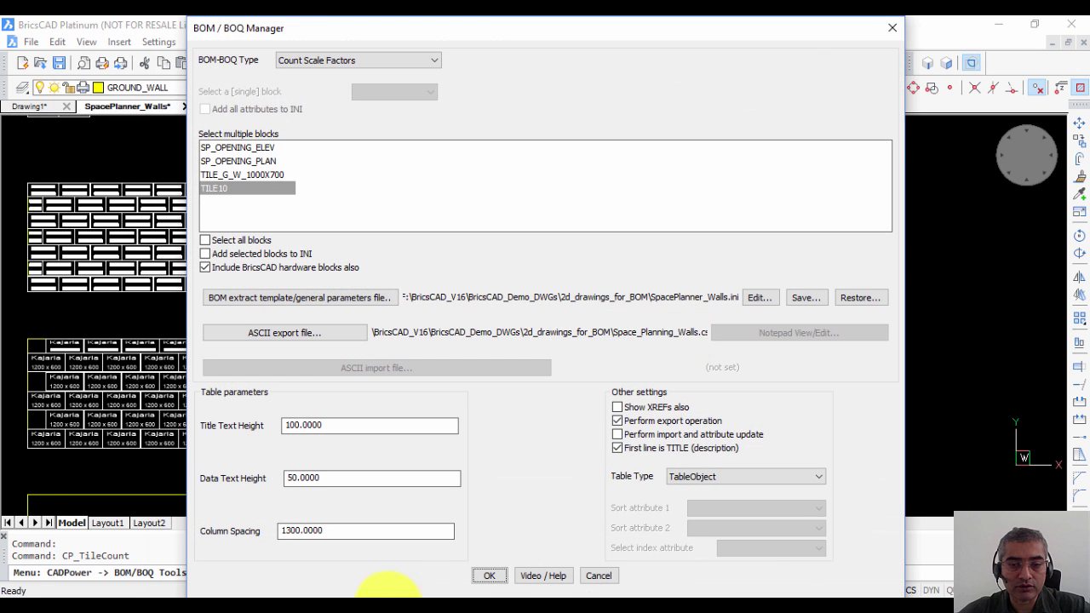
left_click(494, 575)
scroll(236, 446, "down", 4)
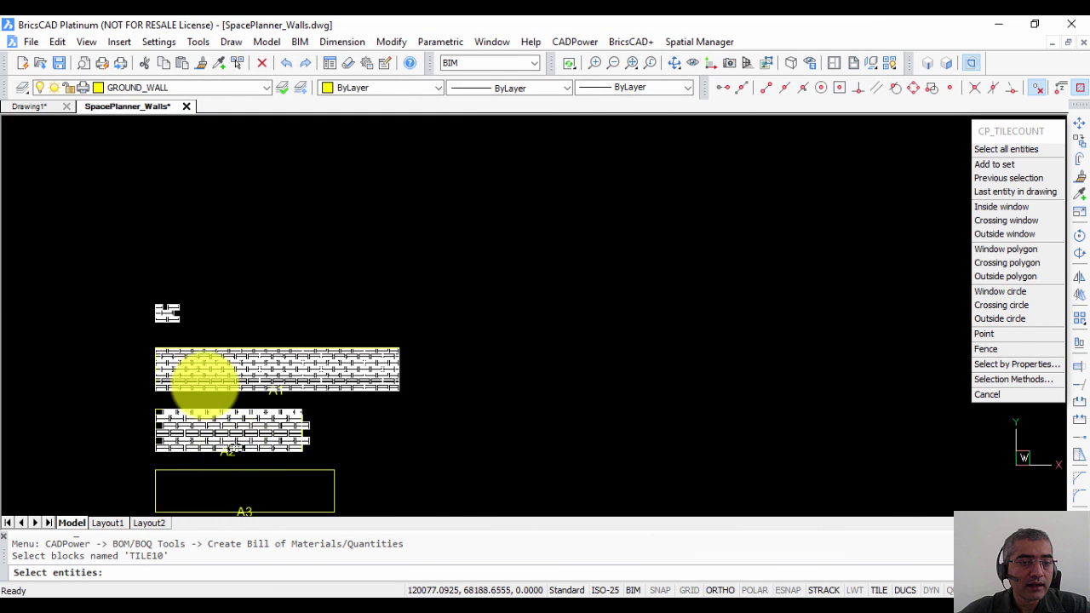
scroll(202, 377, "up", 5)
left_click(29, 277)
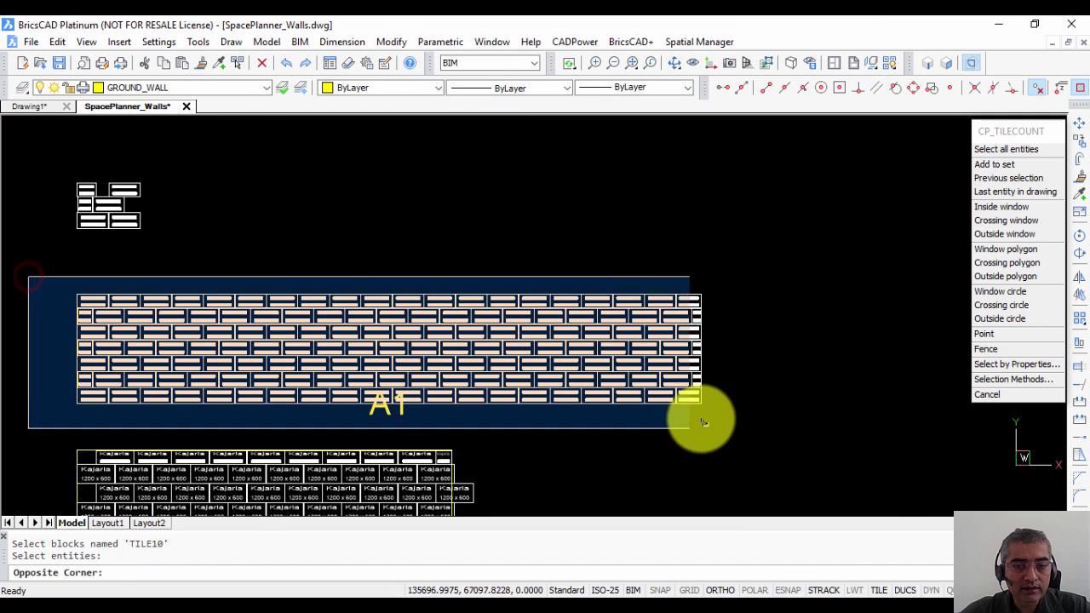
left_click(732, 415)
key("Return")
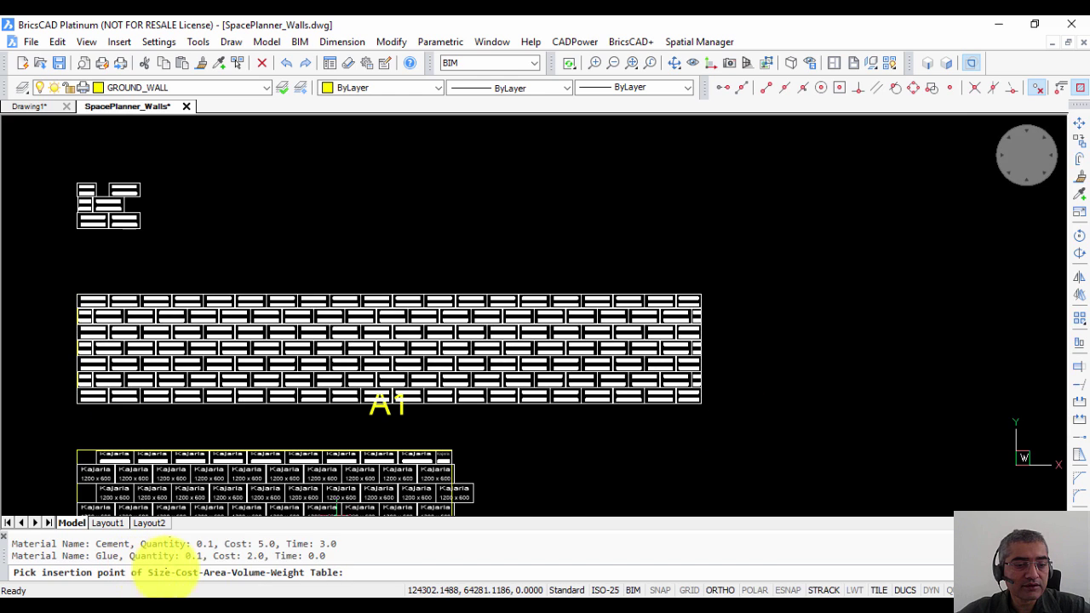
Place the Size-Cost-Area-Volume-Weight table right of wall A1 at scale factor 25.
left_click(803, 271)
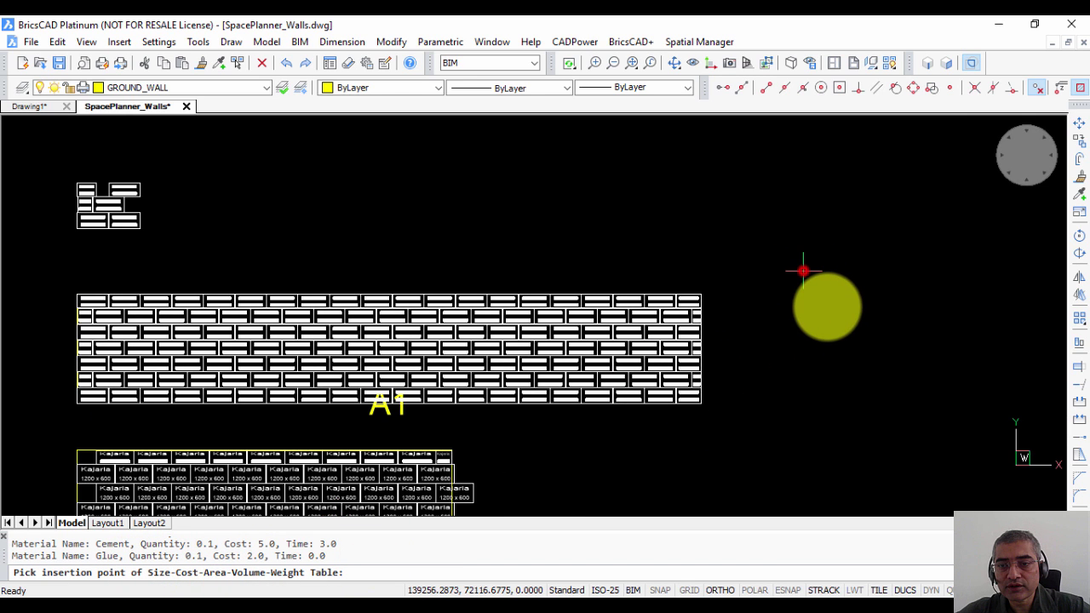
left_click(803, 271)
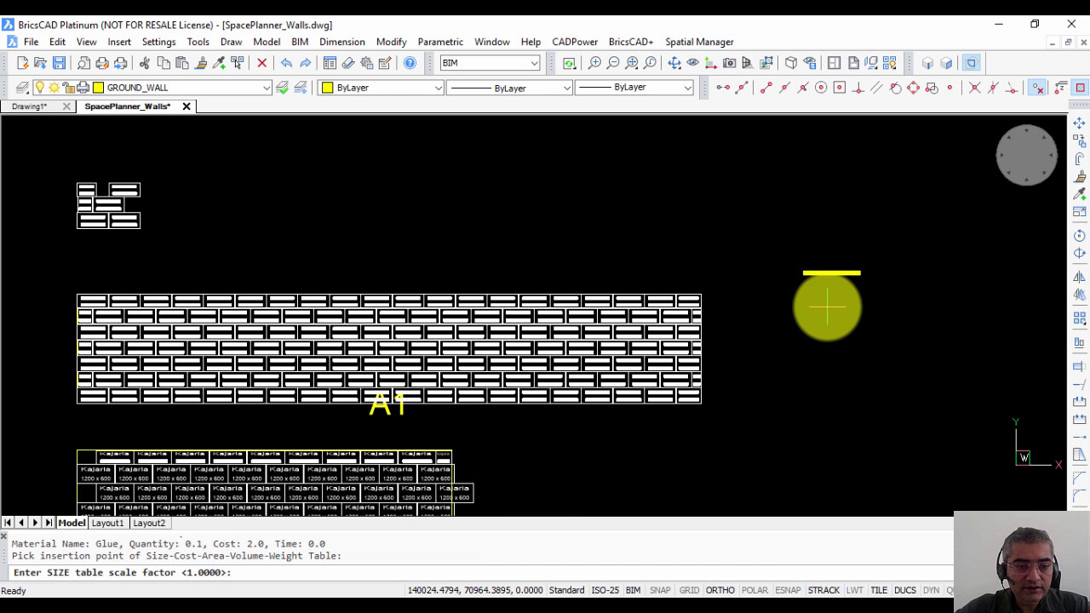
type("25")
key("Return")
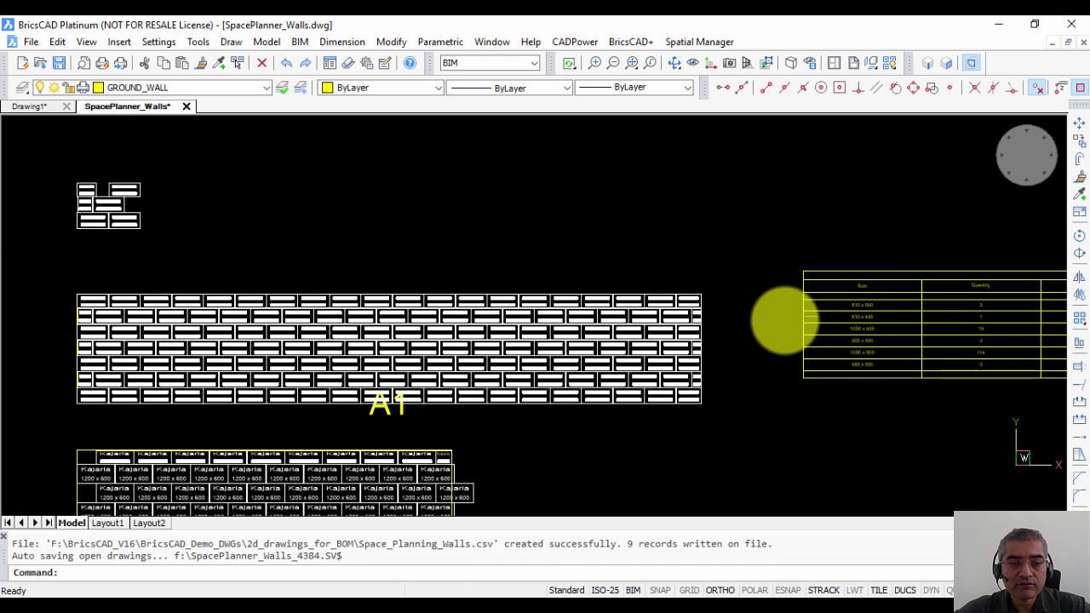
scroll(830, 311, "up", 5)
Select the inserted table, start stretching its corner, then cancel the stretch.
left_click(835, 310)
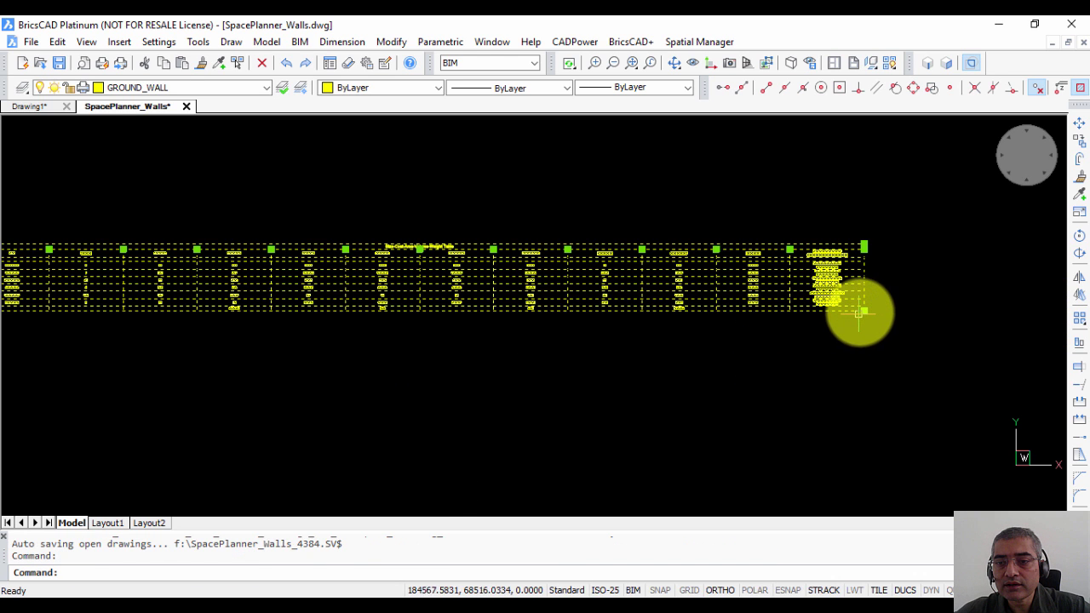
left_click(864, 310)
left_click(496, 316)
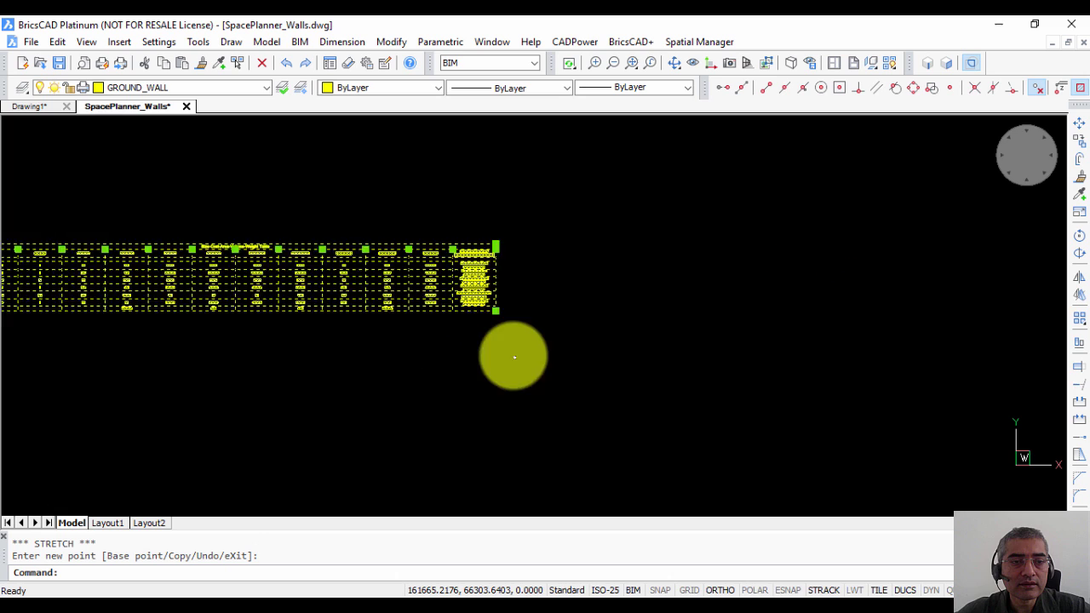
middle_click_drag(513, 355, 647, 341)
scroll(444, 289, "up", 3)
key("Escape")
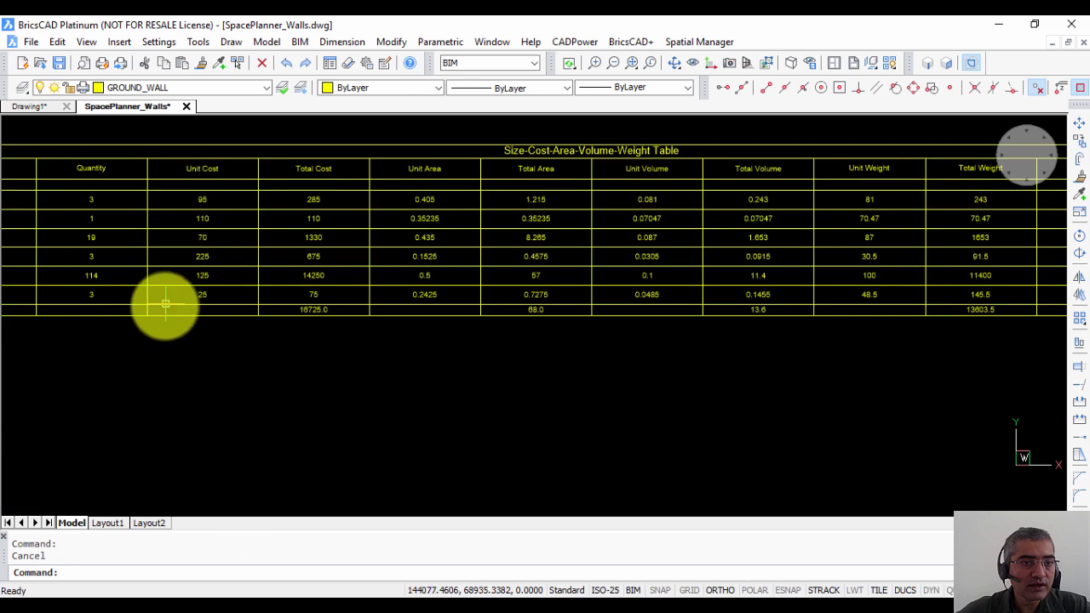
Pan across the table from the Size column to the Unit Area and Total Volume columns.
middle_click_drag(163, 304, 440, 370)
scroll(244, 271, "up", 2)
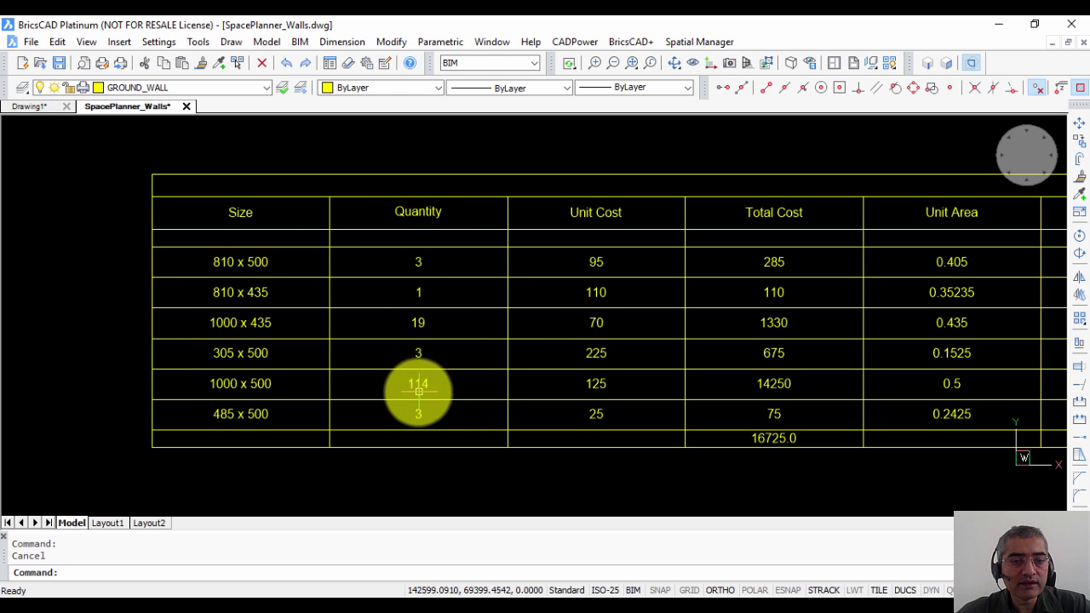
scroll(540, 342, "up", 2)
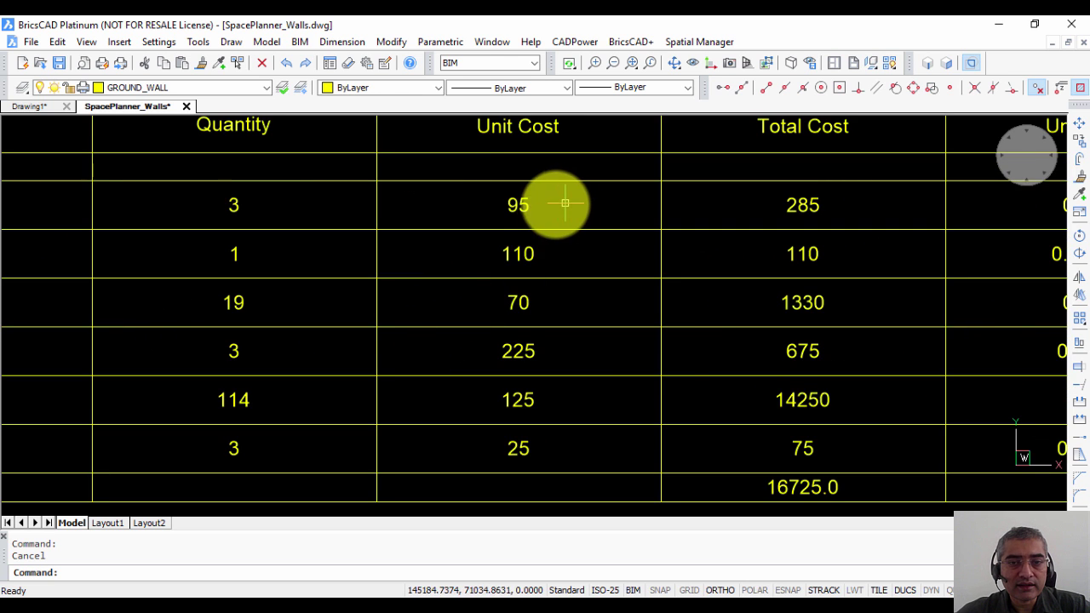
scroll(549, 205, "down", 2)
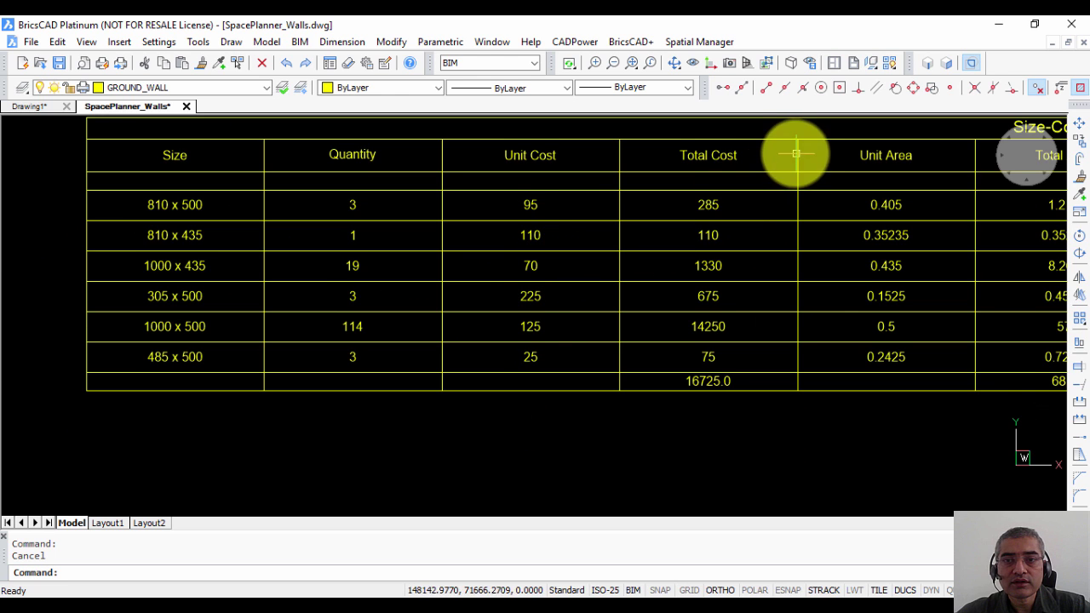
middle_click_drag(761, 243, 562, 249)
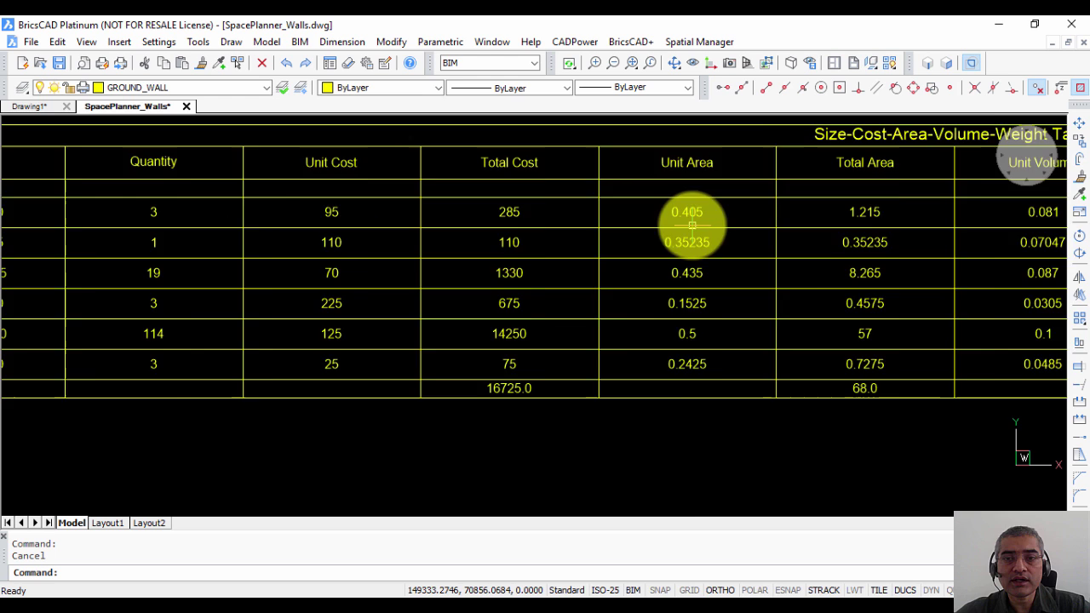
middle_click_drag(689, 212, 557, 217)
scroll(561, 227, "up", 2)
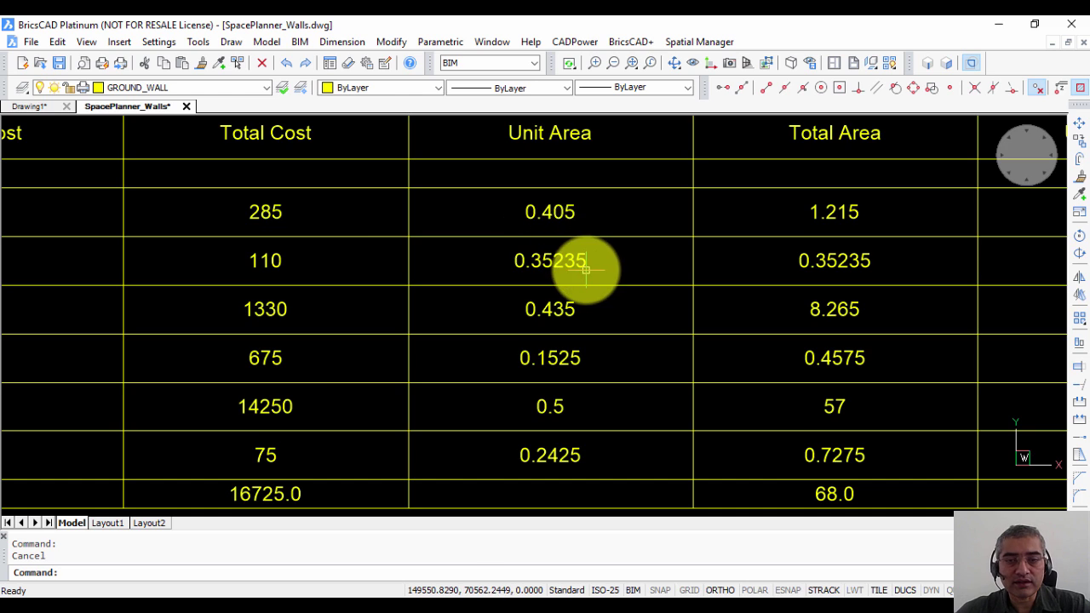
middle_click_drag(586, 269, 319, 278)
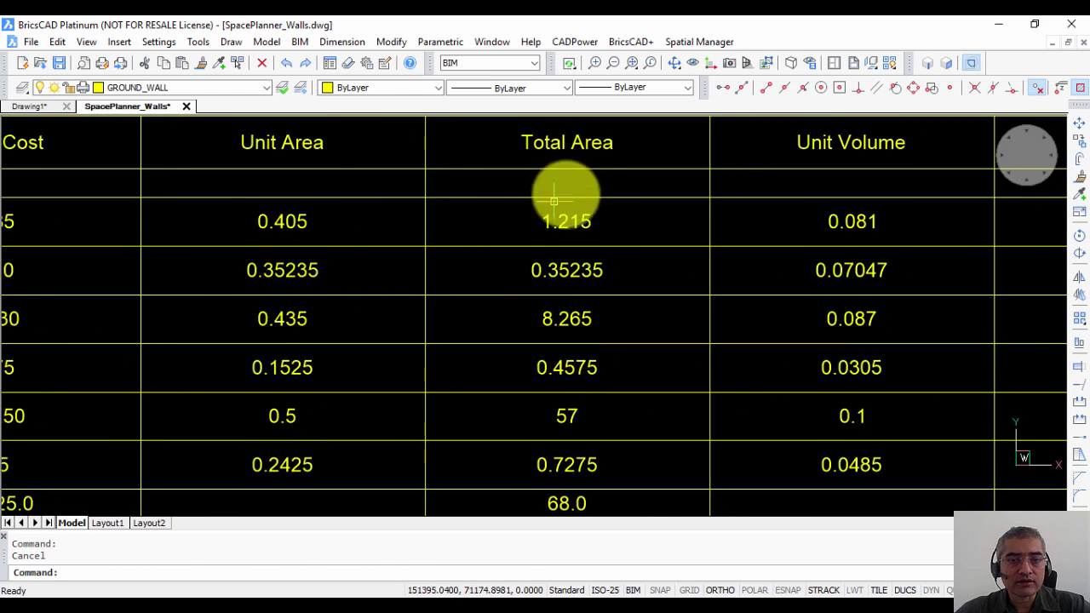
middle_click_drag(587, 251, 501, 226)
middle_click_drag(683, 219, 639, 246)
middle_click_drag(728, 213, 537, 251)
Continue past the weight columns to the Description and Additional Resources columns.
scroll(638, 245, "down", 1)
scroll(639, 245, "up", 3)
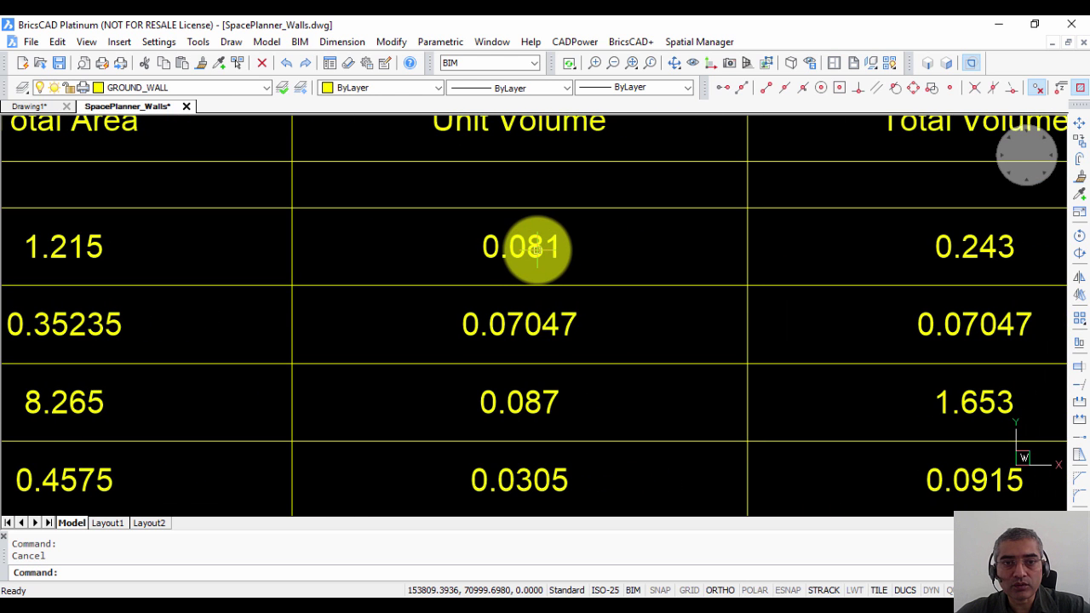
middle_click_drag(607, 262, 389, 252)
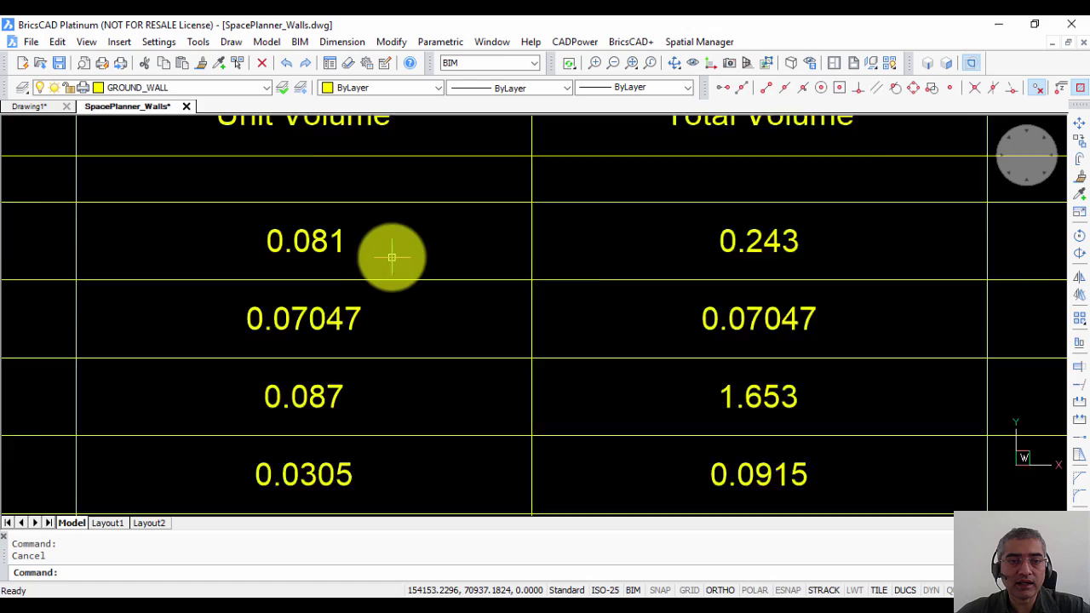
scroll(391, 252, "down", 2)
middle_click_drag(520, 246, 406, 247)
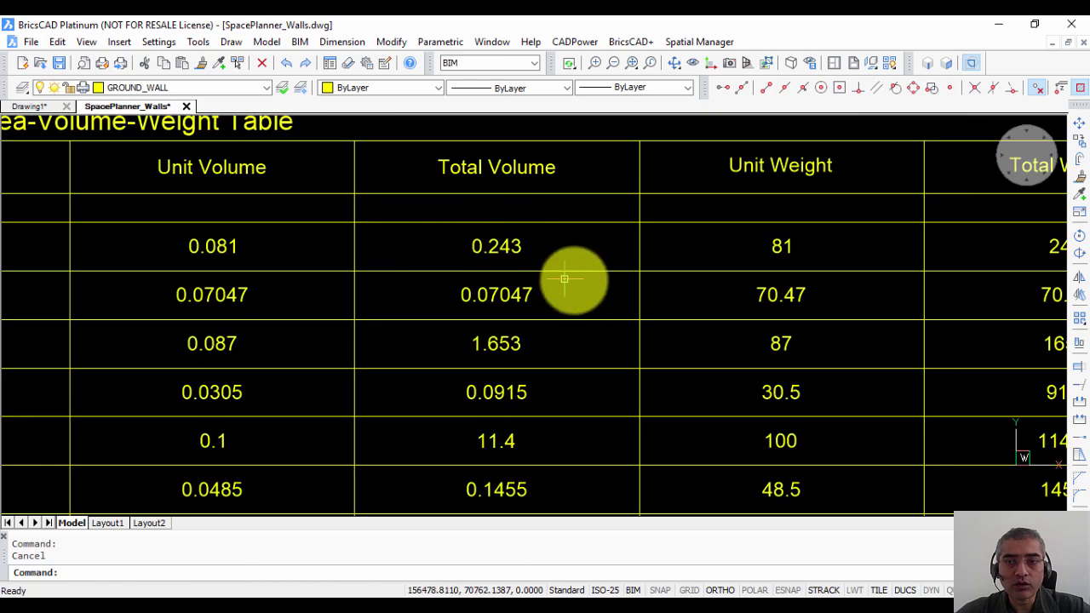
middle_click_drag(571, 280, 445, 260)
middle_click_drag(625, 254, 440, 255)
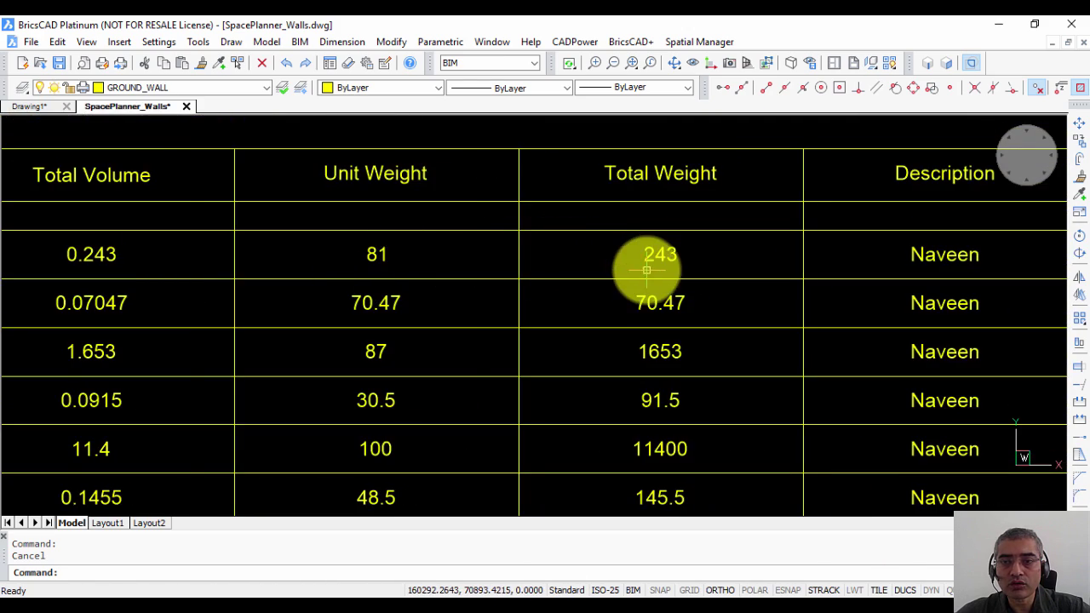
middle_click_drag(659, 263, 441, 267)
Inspect the Additional Resources cement and glue figures down every tile-size row.
middle_click_drag(695, 317, 328, 304)
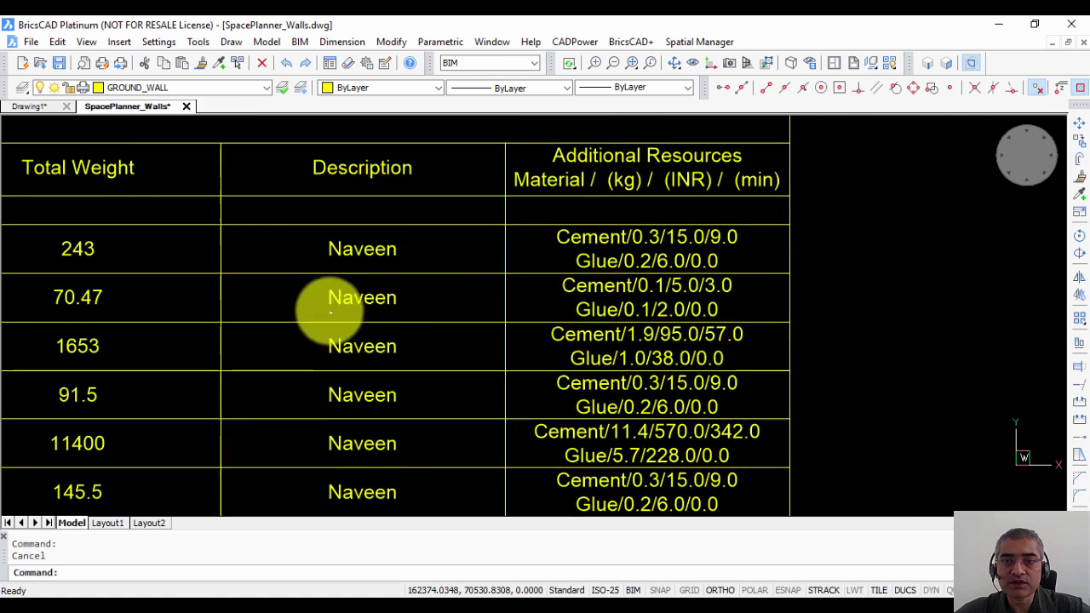
scroll(525, 237, "up", 2)
middle_click_drag(527, 239, 463, 260)
scroll(429, 268, "down", 2)
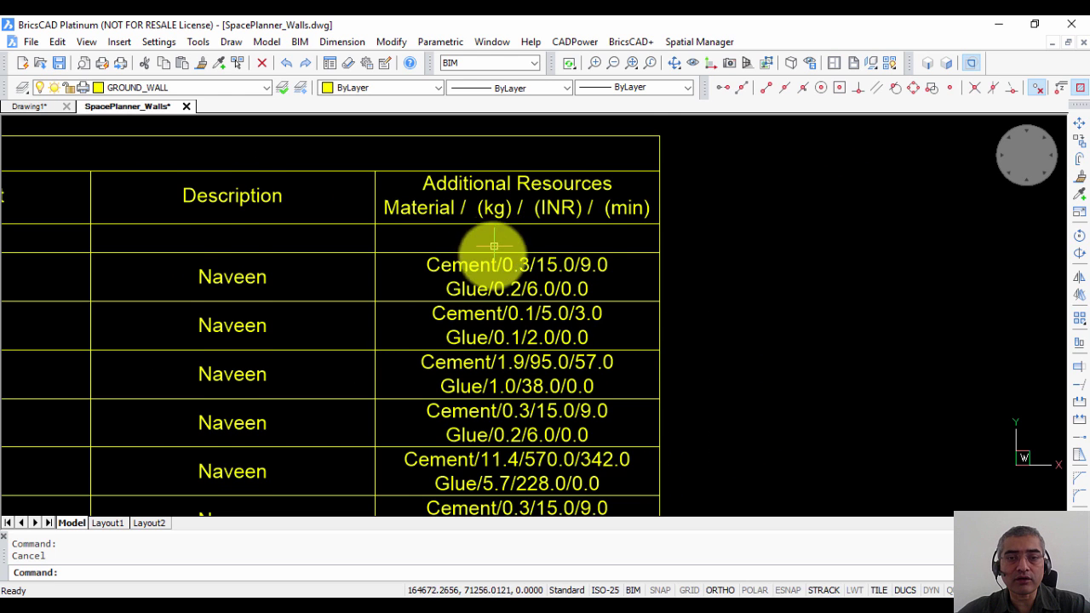
middle_click_drag(475, 282, 460, 235)
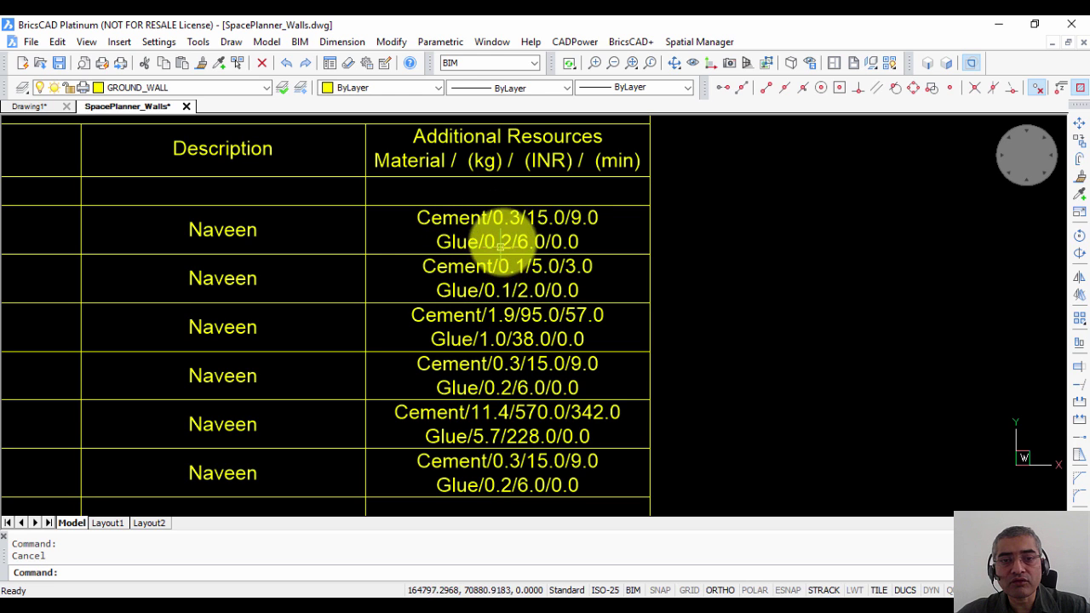
mouse_move(452, 332)
middle_mouse_down()
mouse_move(453, 306)
mouse_move(463, 333)
middle_mouse_up()
scroll(462, 333, "up", 2)
scroll(509, 341, "down", 4)
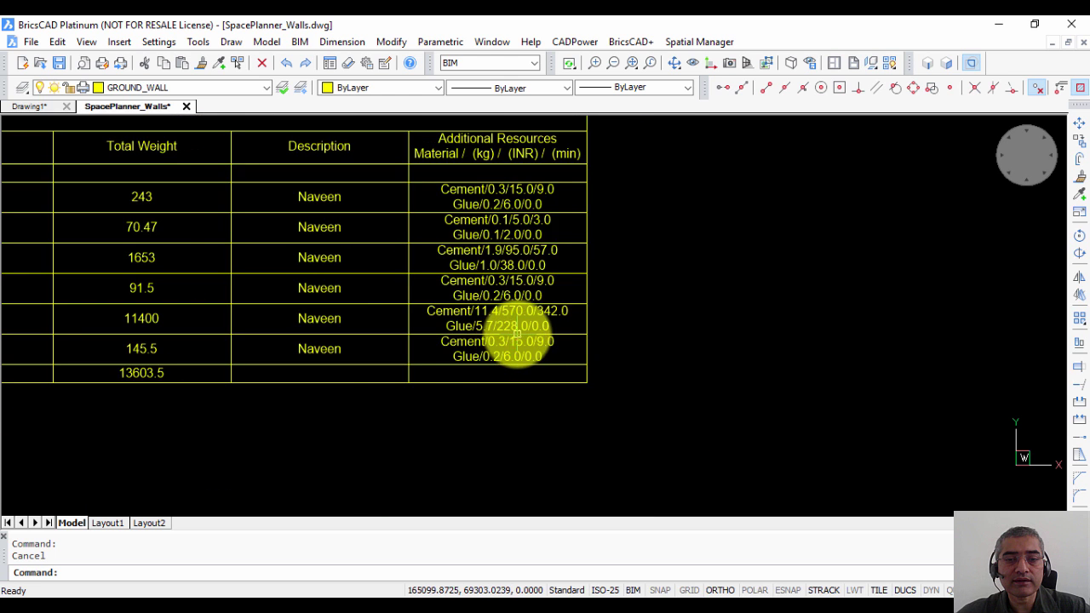
scroll(499, 341, "up", 4)
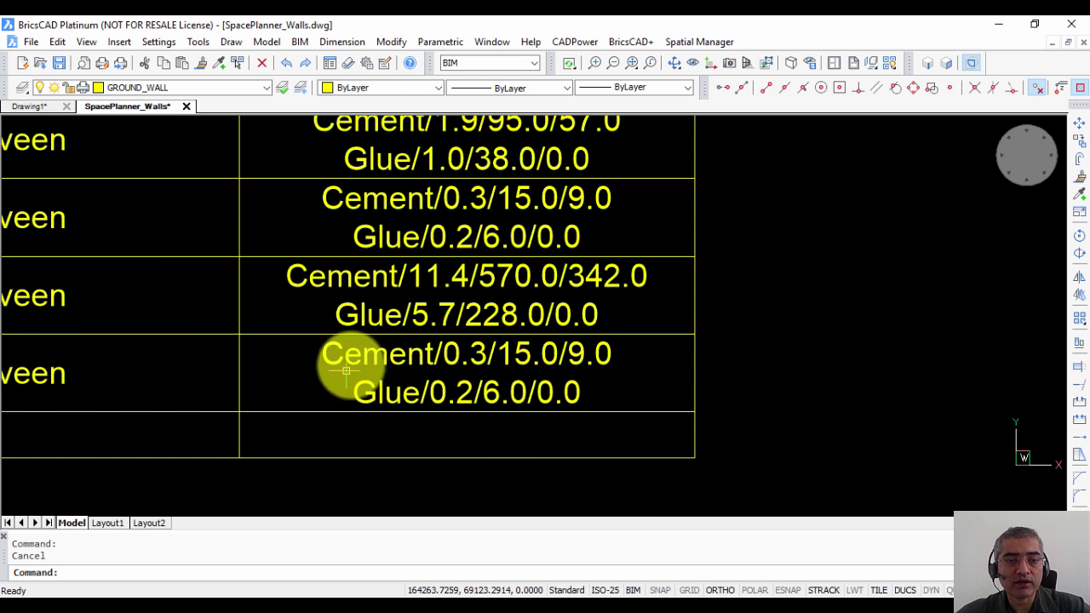
scroll(450, 281, "down", 4)
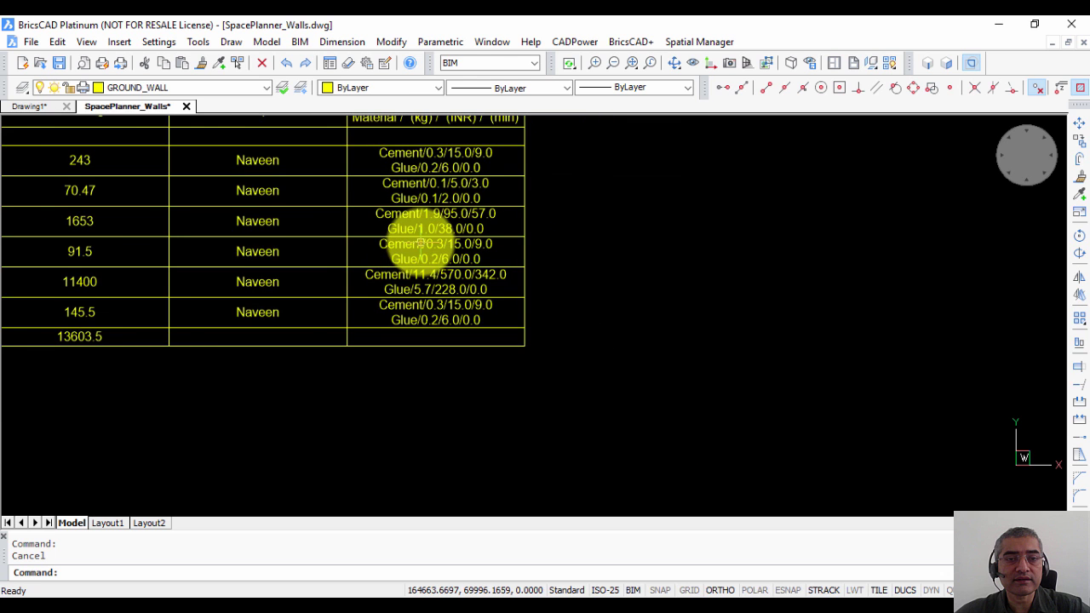
Pan back through the area, weight, Size, Quantity and cost columns and zoom out to the full table.
mouse_move(474, 244)
middle_mouse_down()
mouse_move(292, 280)
mouse_move(576, 304)
middle_mouse_up()
middle_click_drag(146, 287, 778, 292)
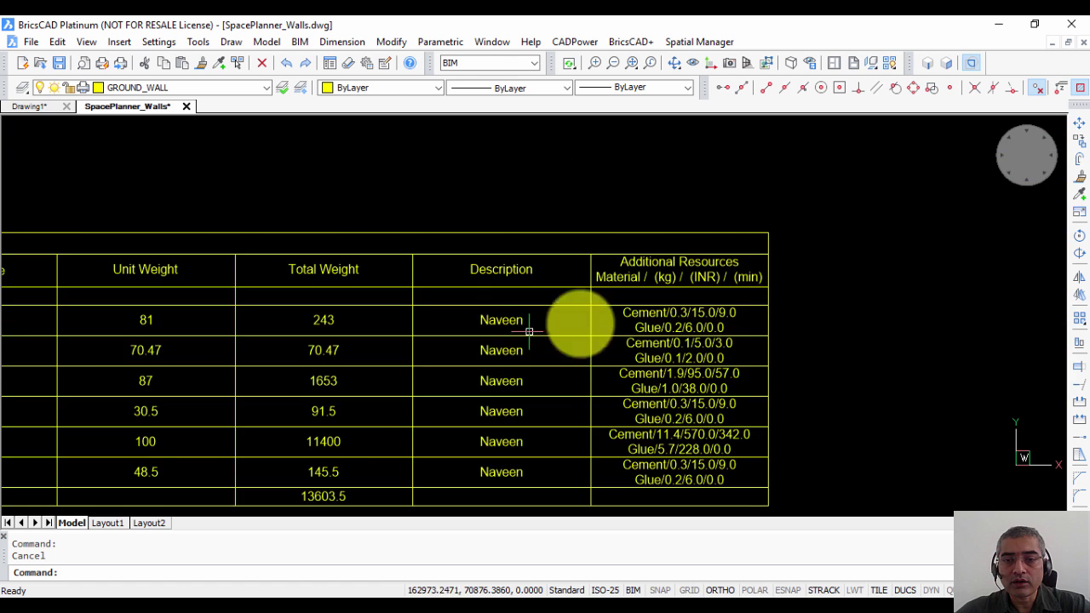
scroll(596, 319, "up", 5)
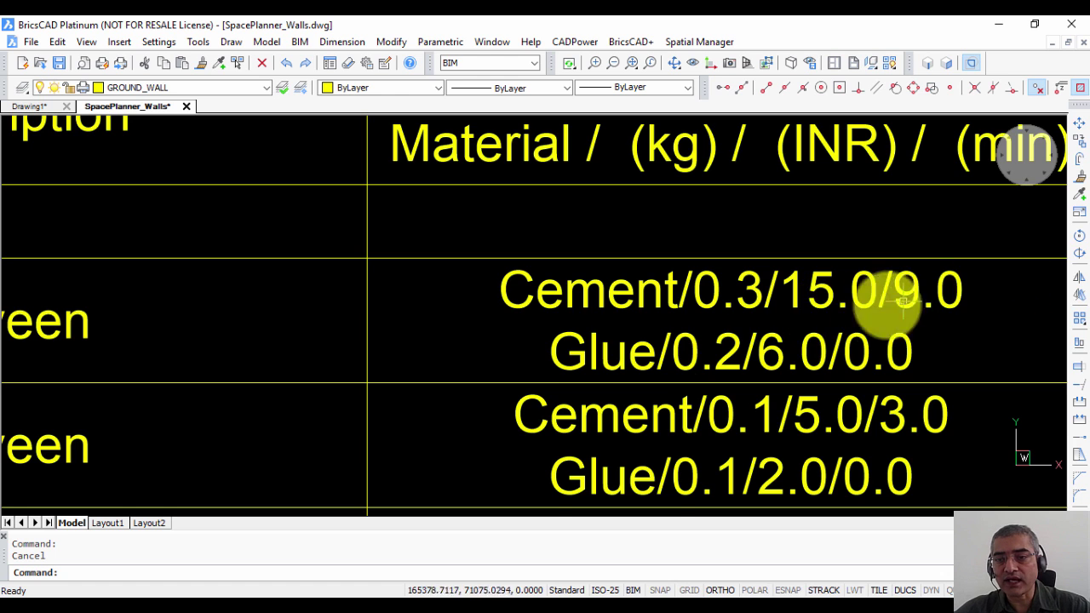
scroll(477, 401, "down", 6)
scroll(478, 400, "up", 7)
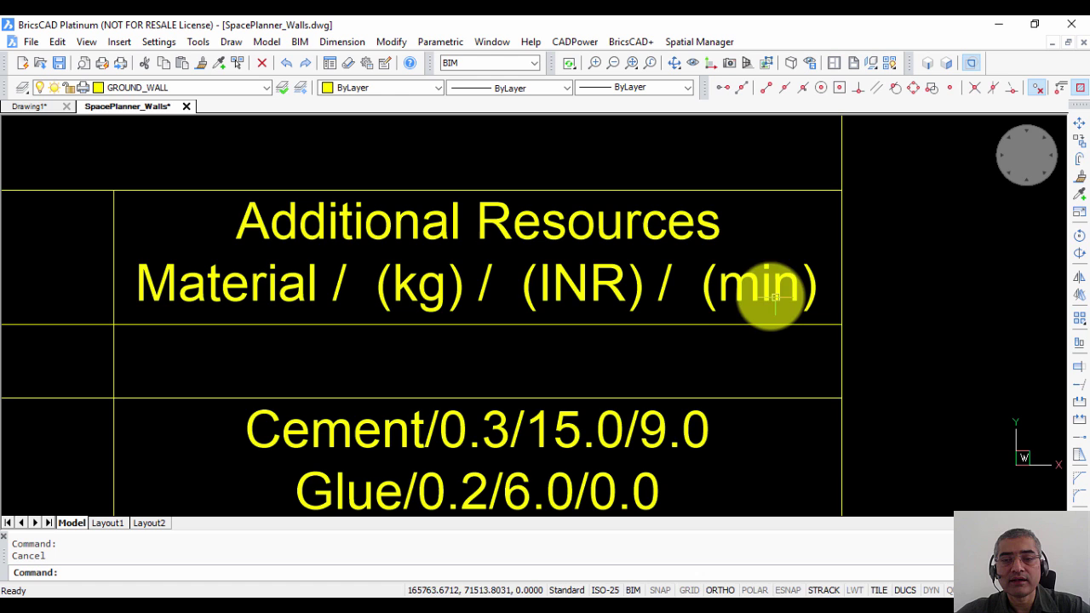
scroll(730, 316, "down", 5)
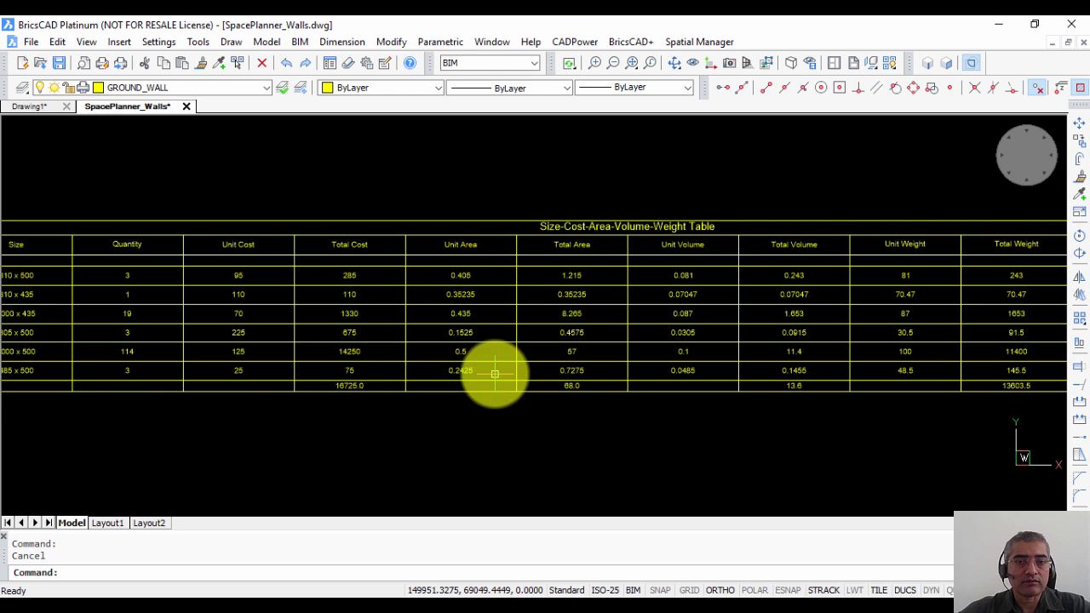
Zoom out and pan until walls A1, A2 and the quantity table are all visible.
scroll(348, 301, "down", 2)
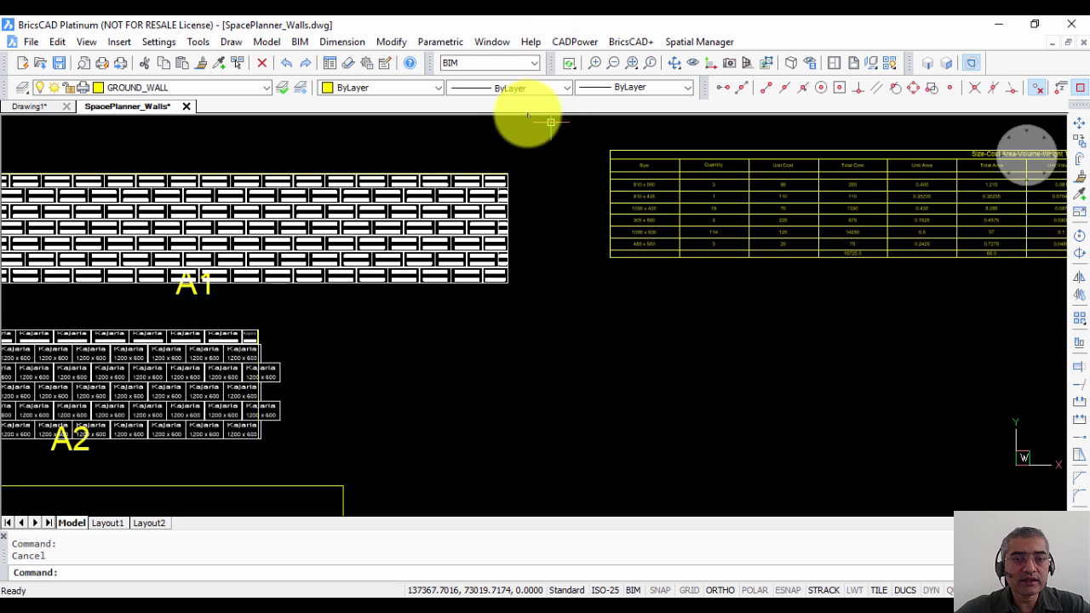
middle_click_drag(443, 341, 696, 299)
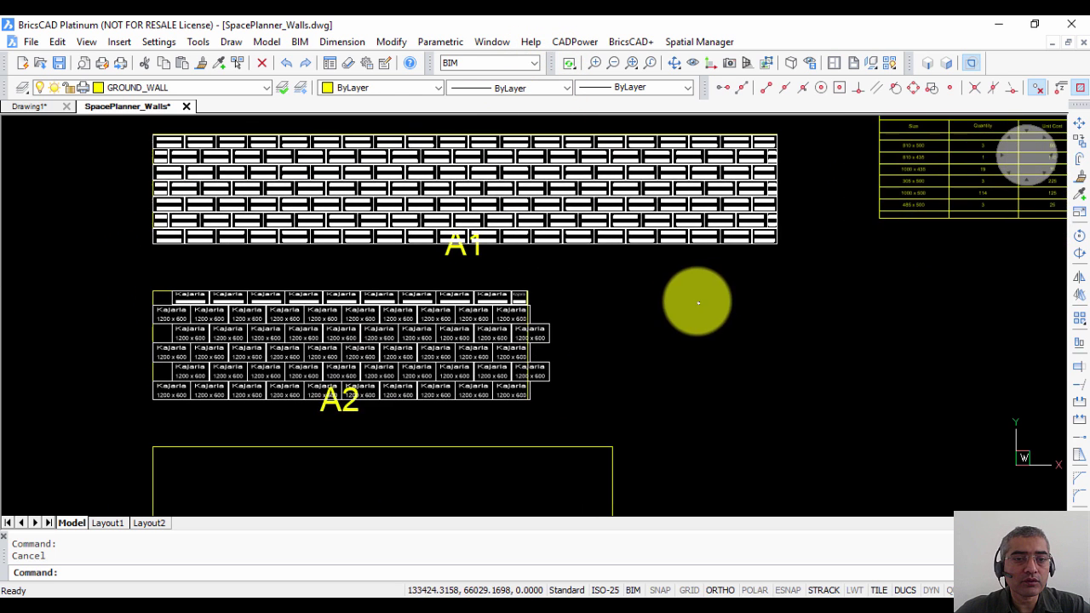
scroll(431, 384, "up", 3)
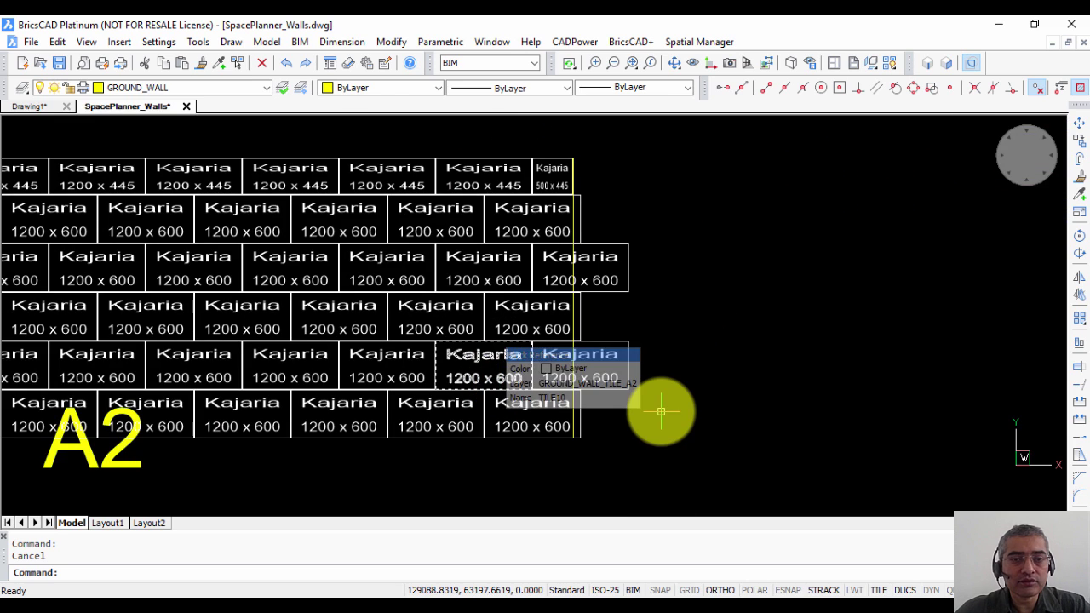
scroll(738, 336, "down", 3)
middle_click_drag(732, 333, 539, 418)
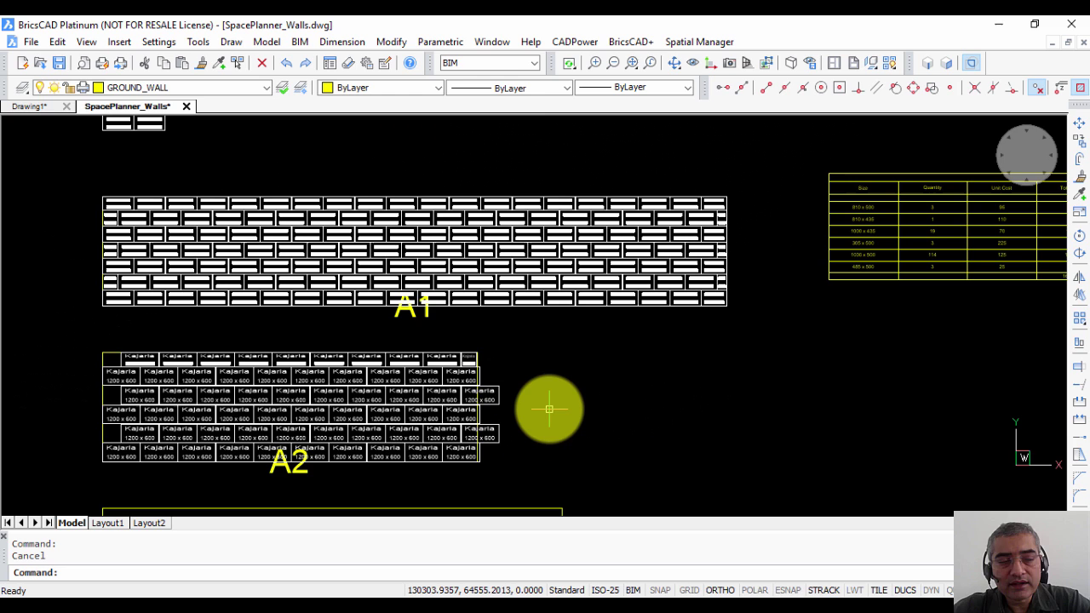